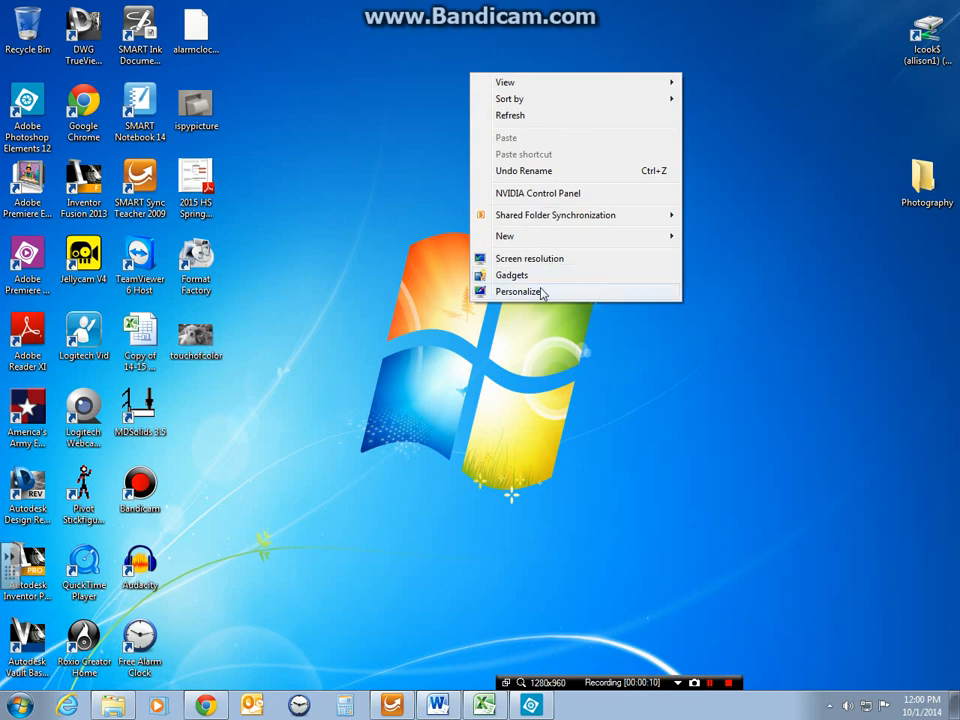
- Create a new folder on the desktop named "All About Me Movie"
mouse_move(527, 238)
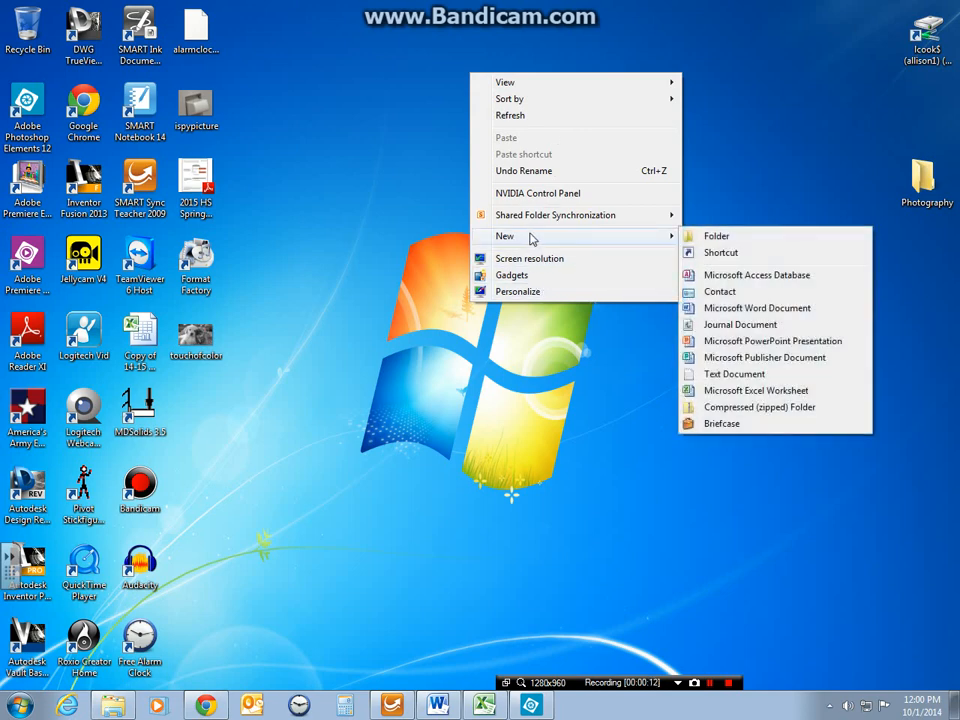
left_click(730, 237)
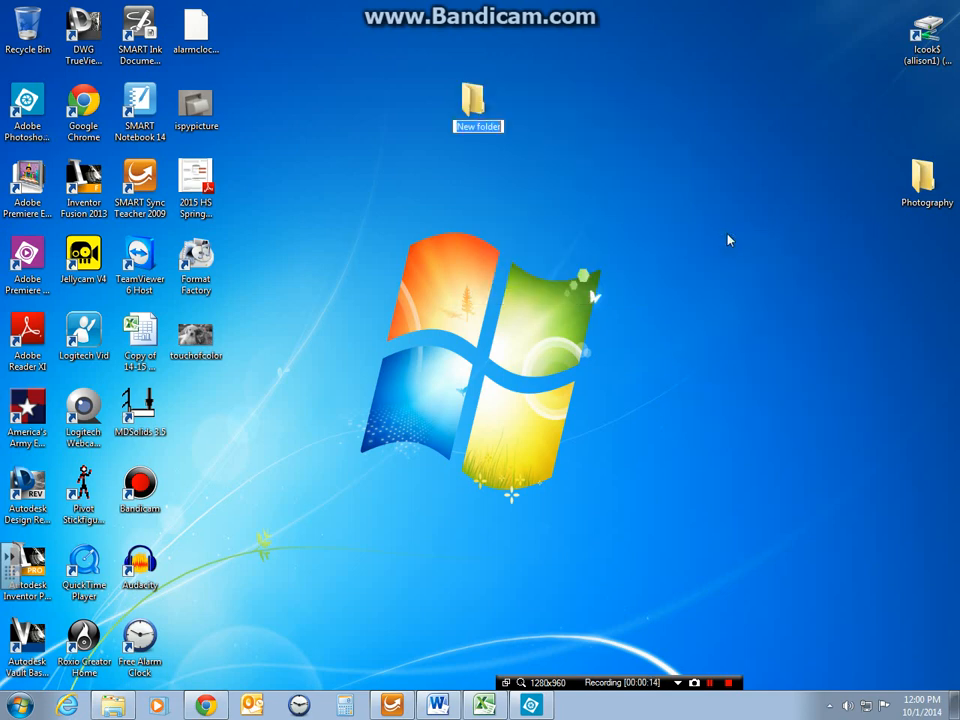
type("All About Me Mov")
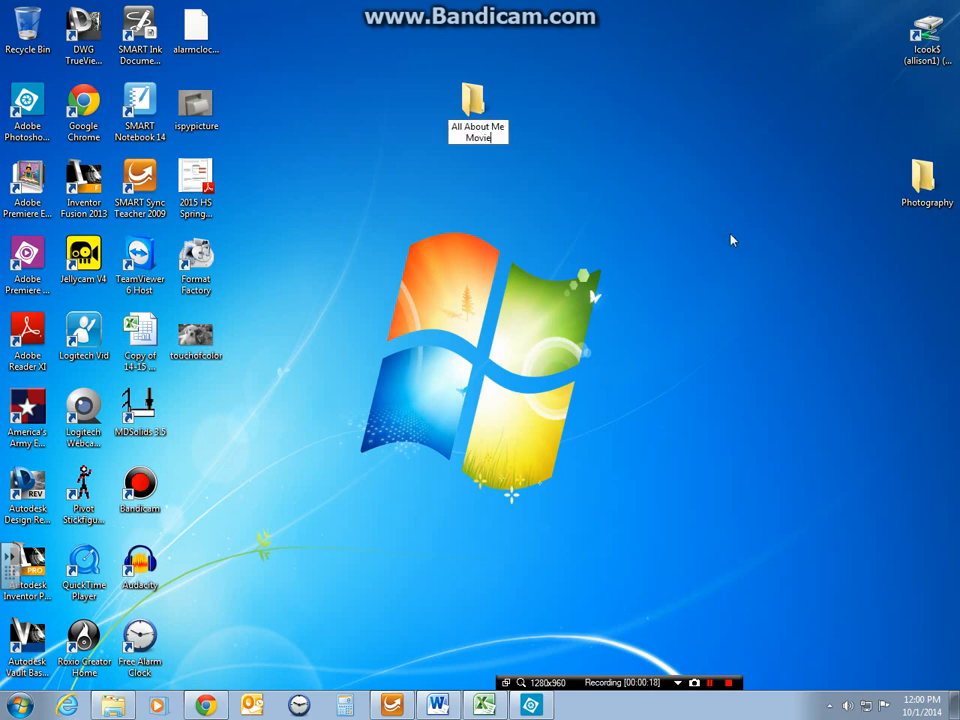
type("ie")
key("Return")
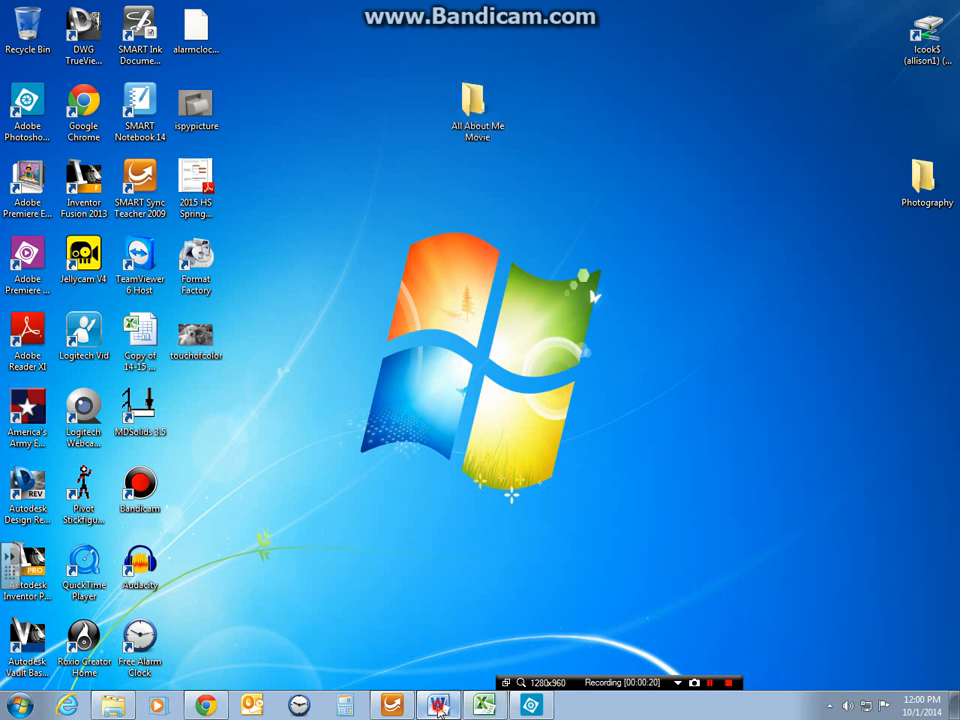
- Check the All About Me MOVIE instructions in Word and the open wordle project in Photoshop Elements
left_click(438, 706)
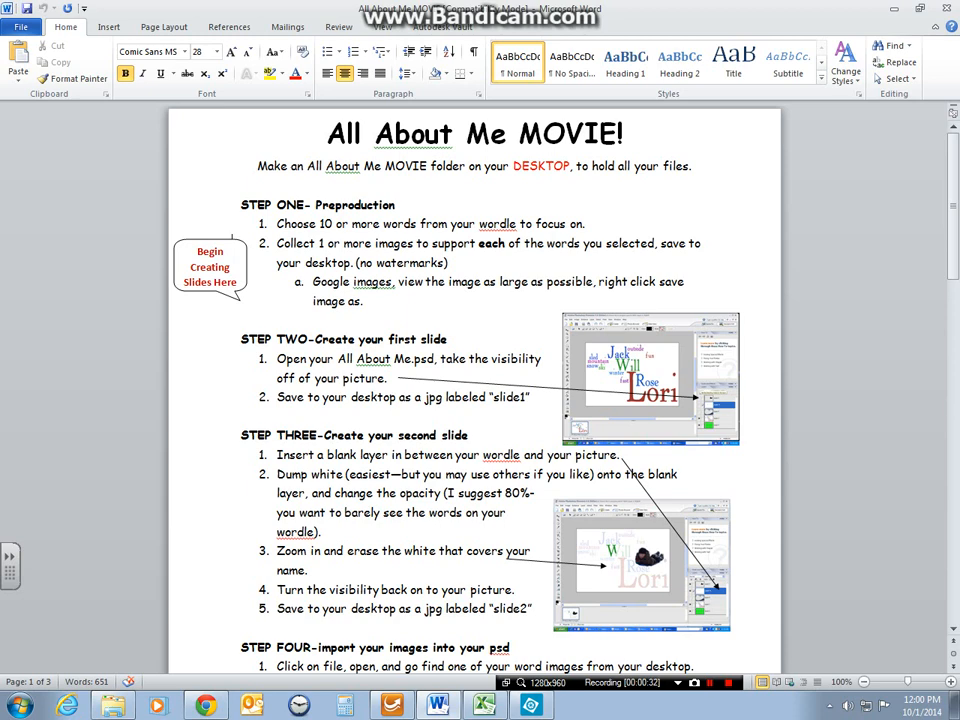
left_click(205, 706)
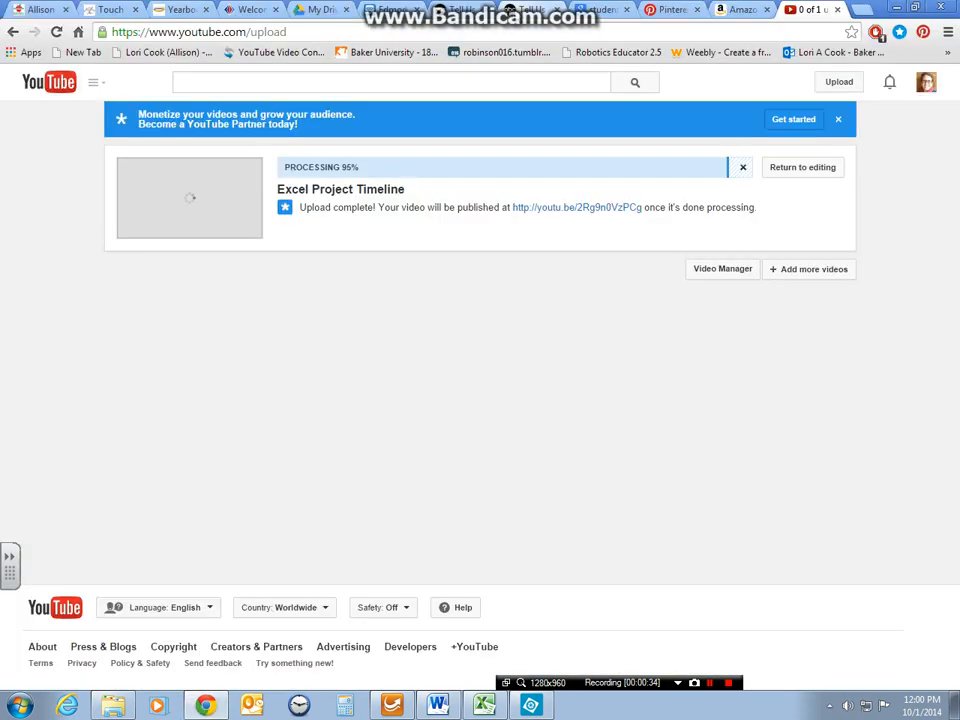
left_click(540, 710)
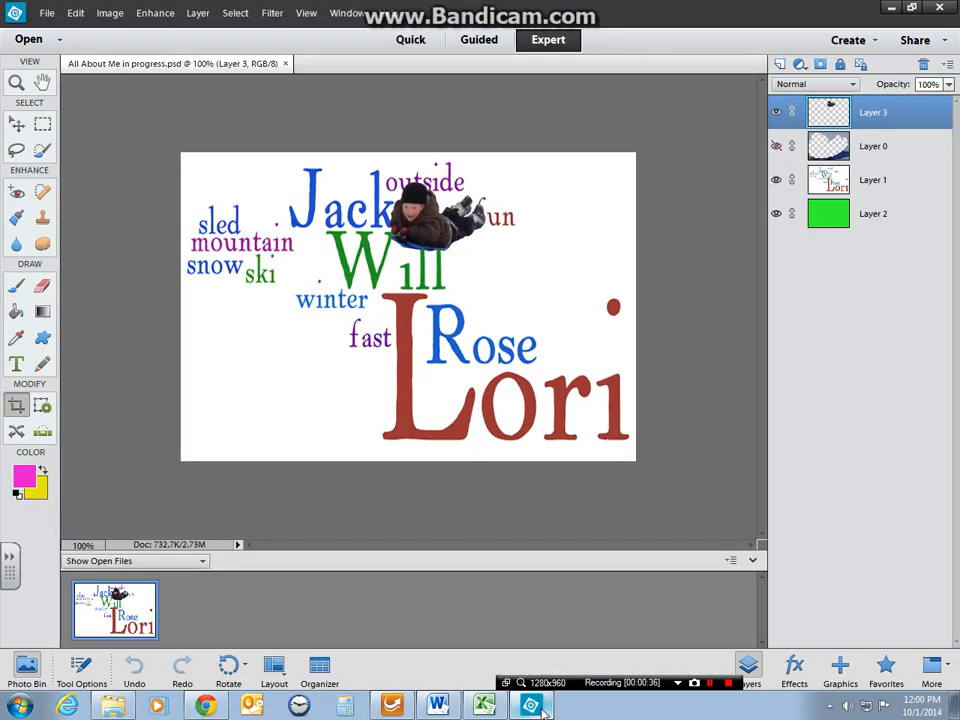
left_click(540, 710)
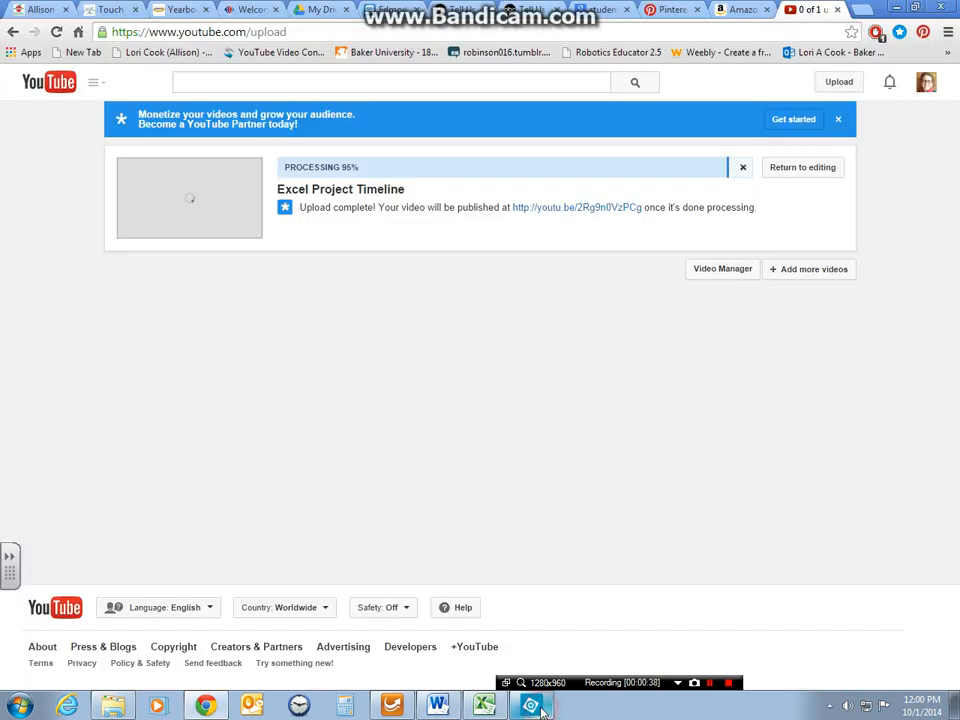
- Search Google Images for "ski" in a new Chrome tab
left_click(865, 10)
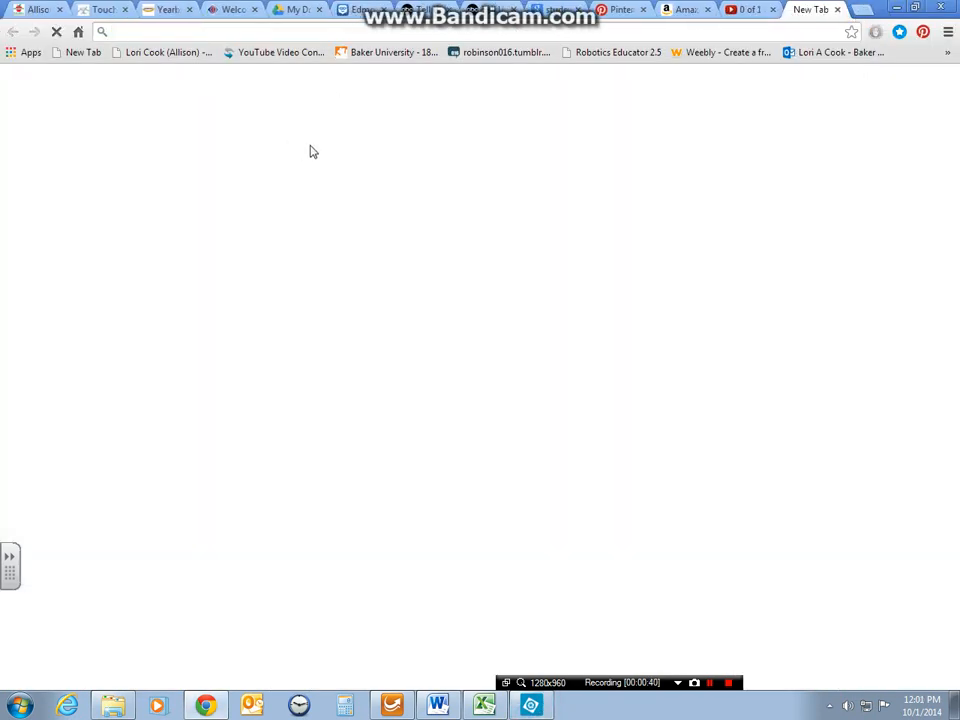
type("ski")
key("Return")
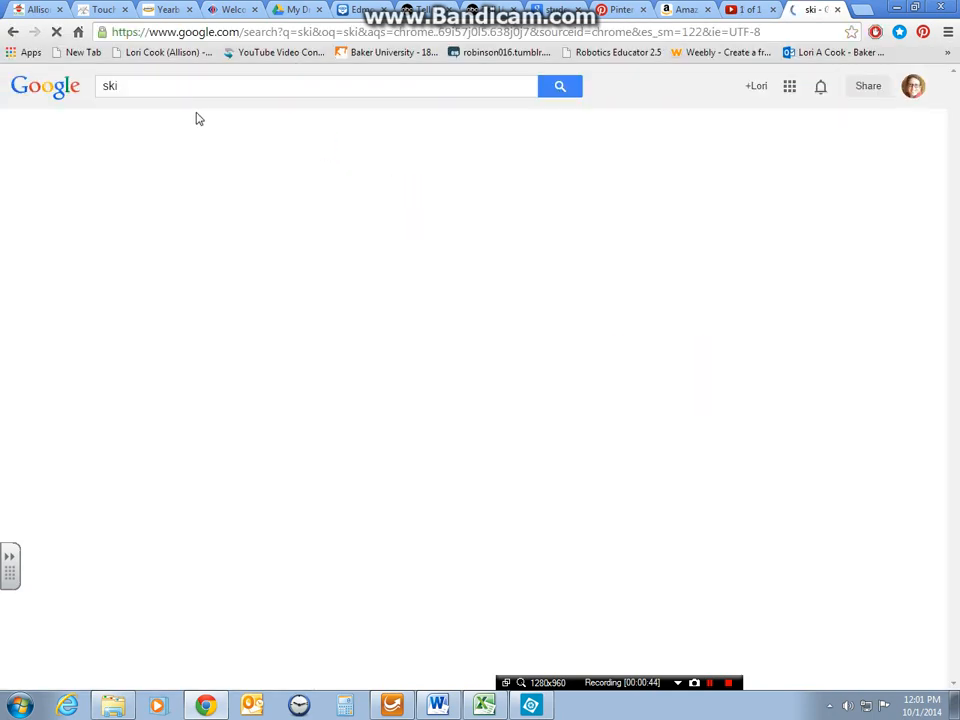
left_click(206, 138)
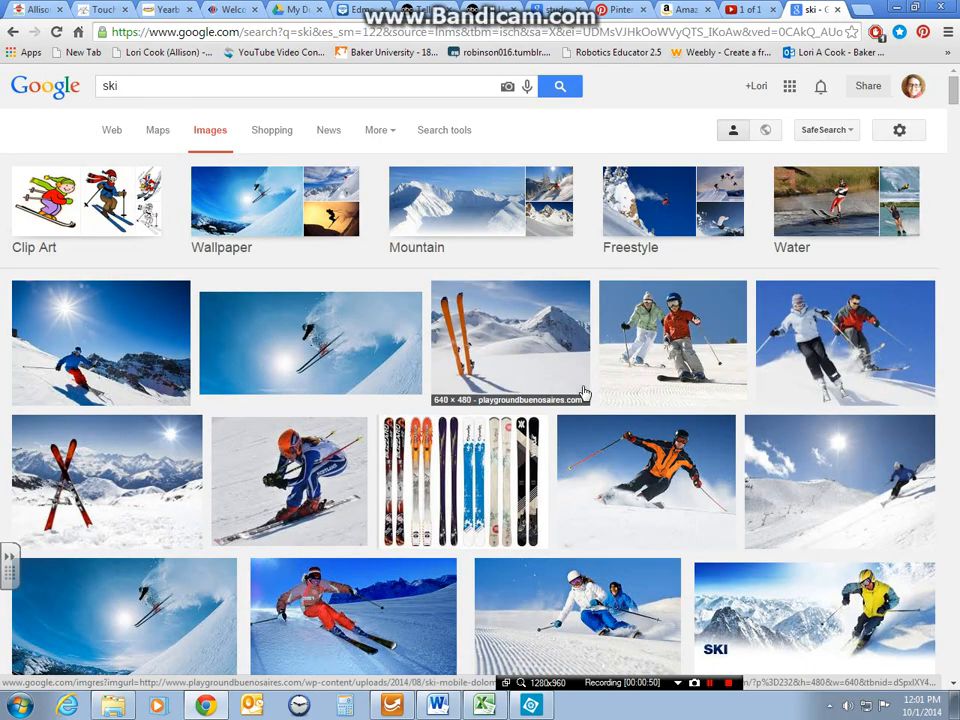
- Pick the onthesnow.com picture of several pairs of skis from the image results and download it at full size
scroll(595, 398, "down", 3)
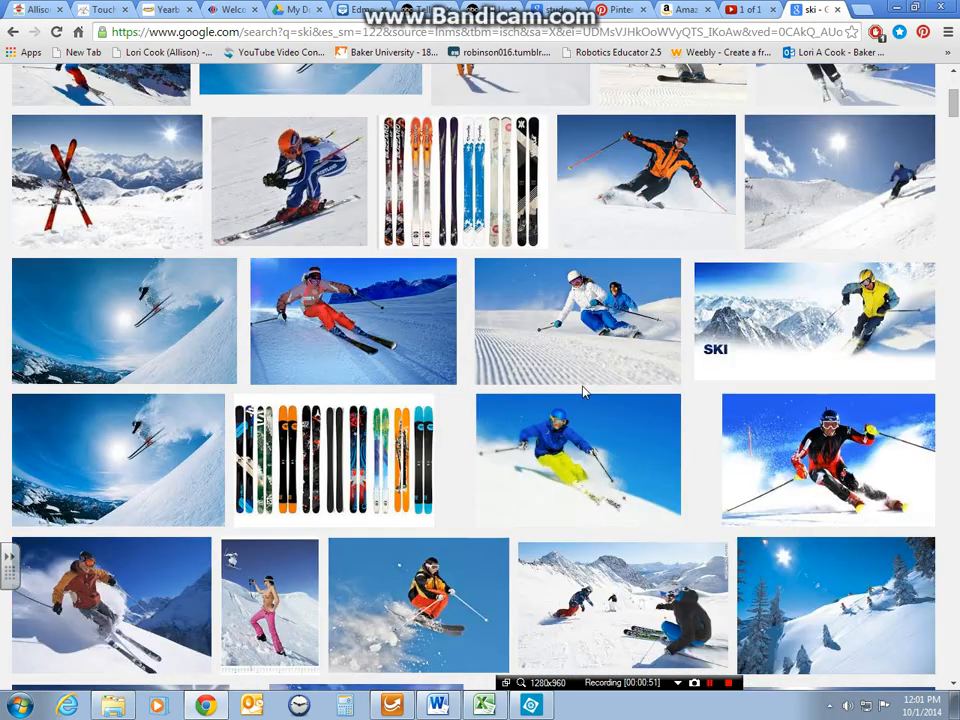
left_click(455, 164)
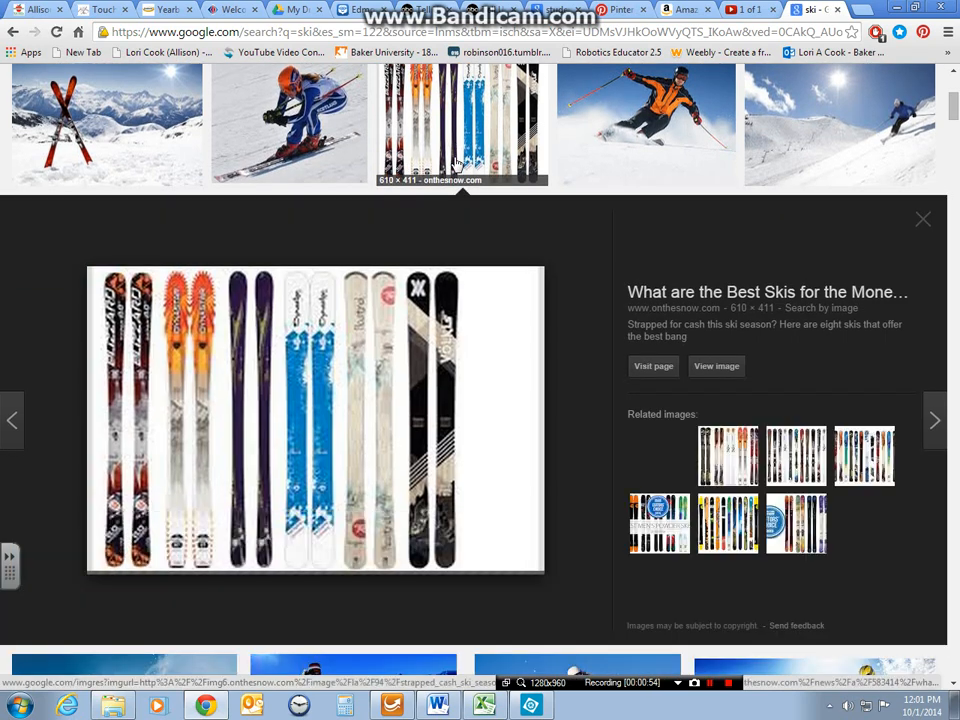
left_click(720, 367)
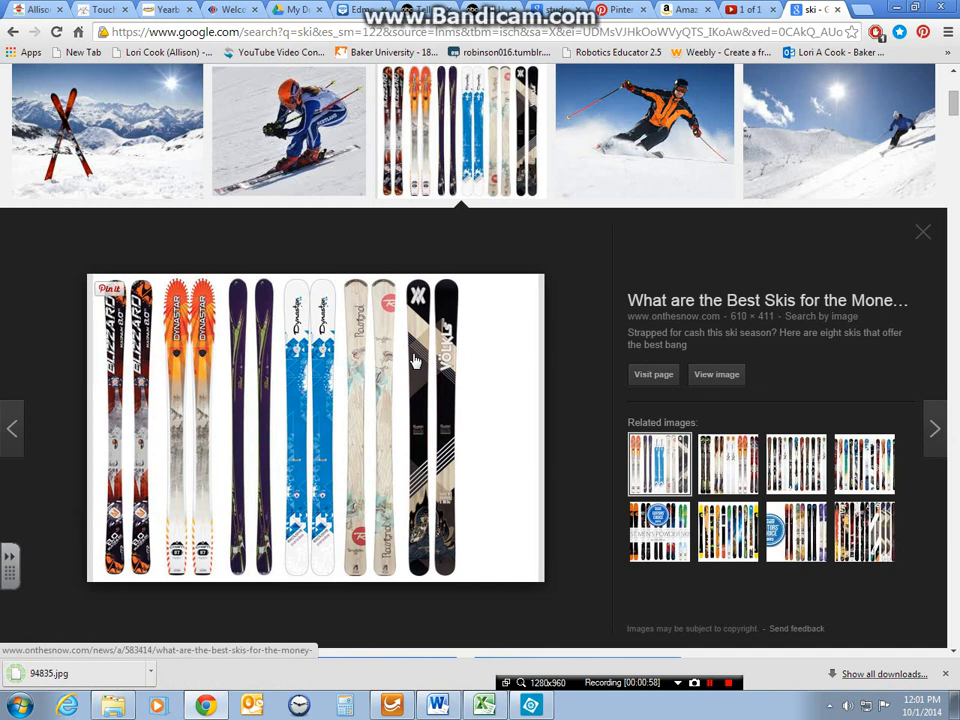
left_click(712, 376)
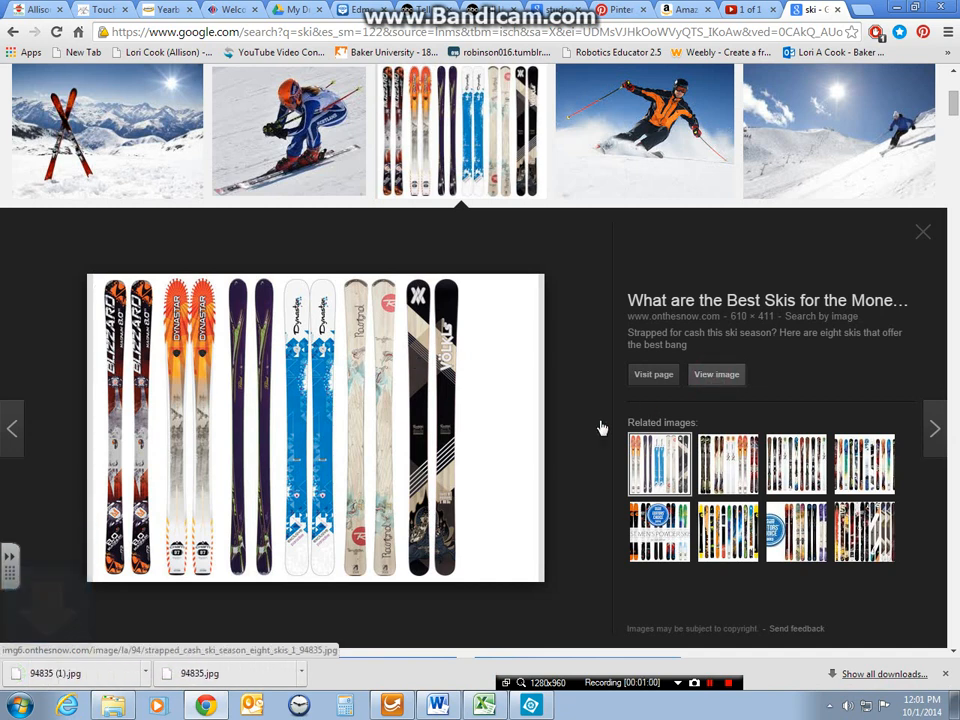
- Open the downloaded 94835.jpg, save a copy as "skis" in the desktop's All About Me Movie folder, and close the viewer
left_click(220, 680)
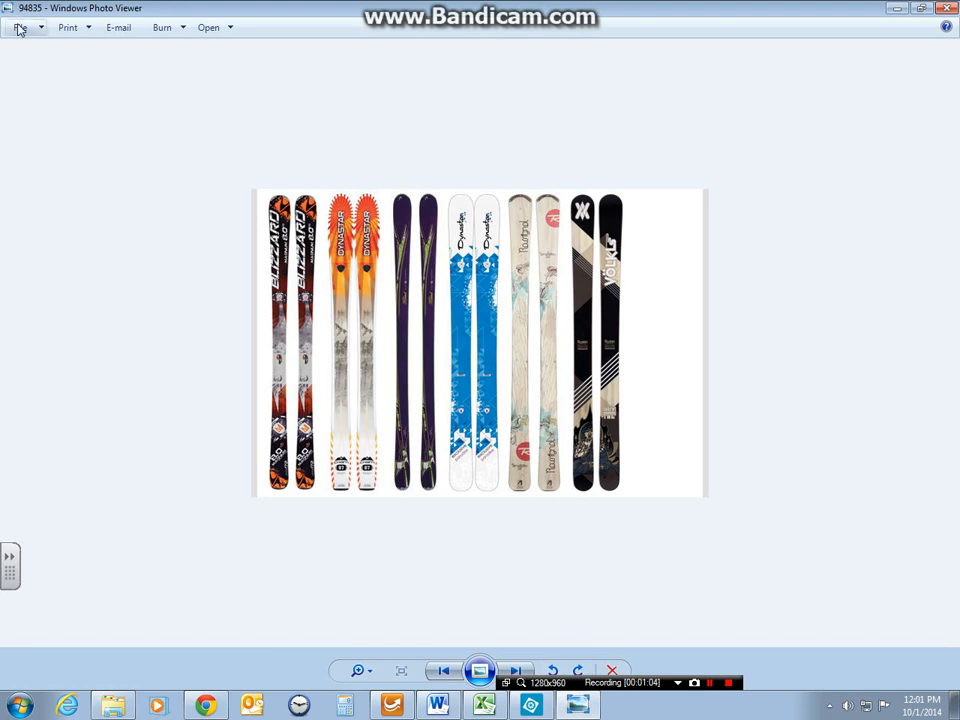
left_click(20, 27)
left_click(48, 63)
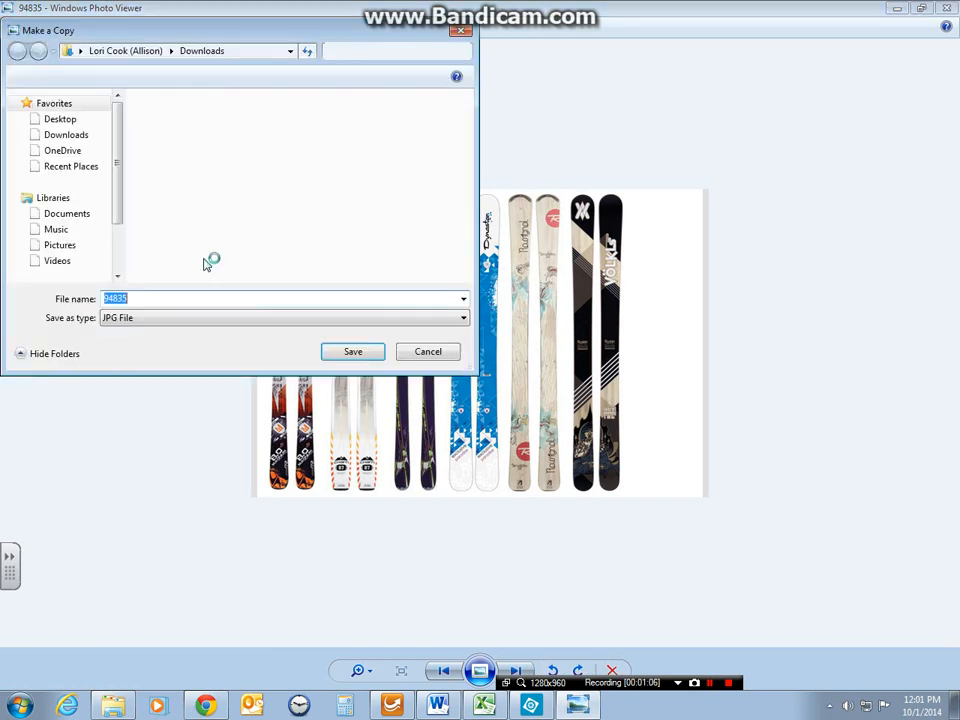
left_click(72, 122)
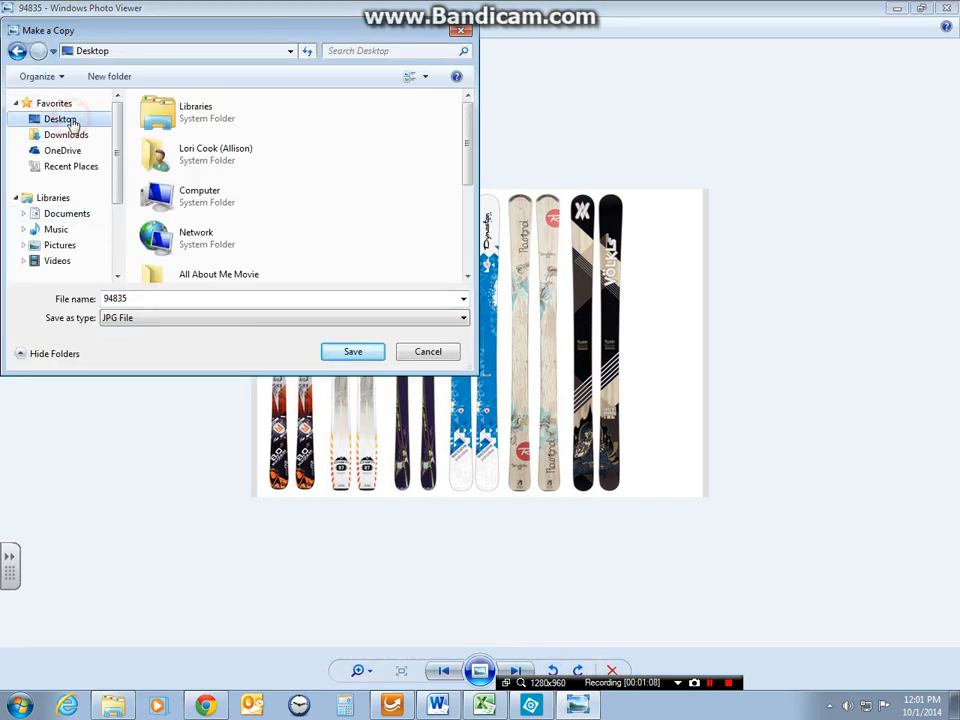
double_click(246, 268)
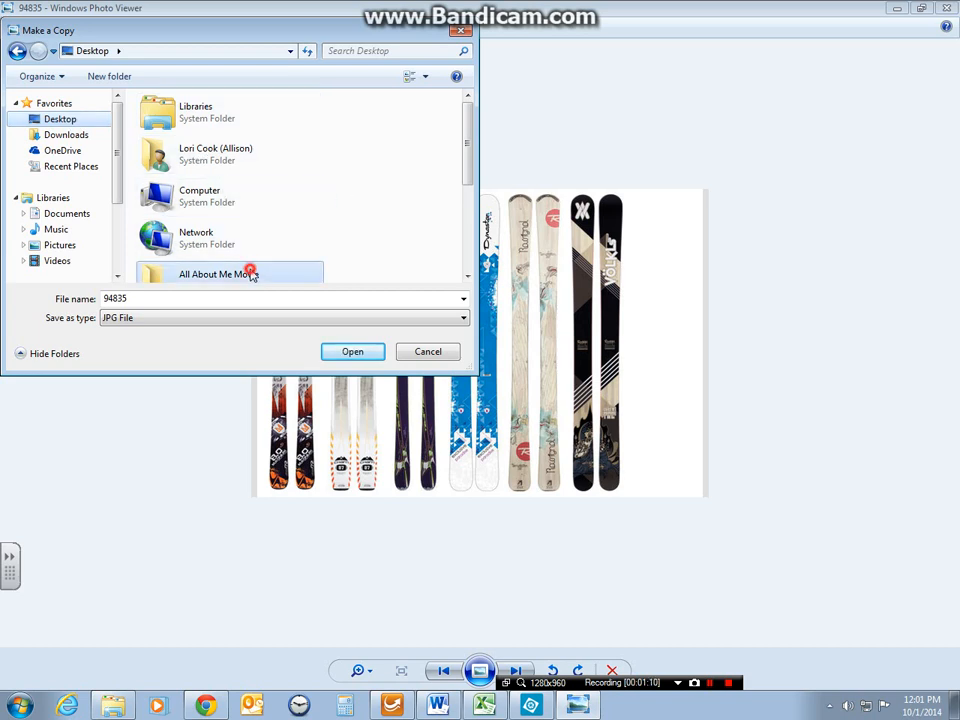
double_click(156, 297)
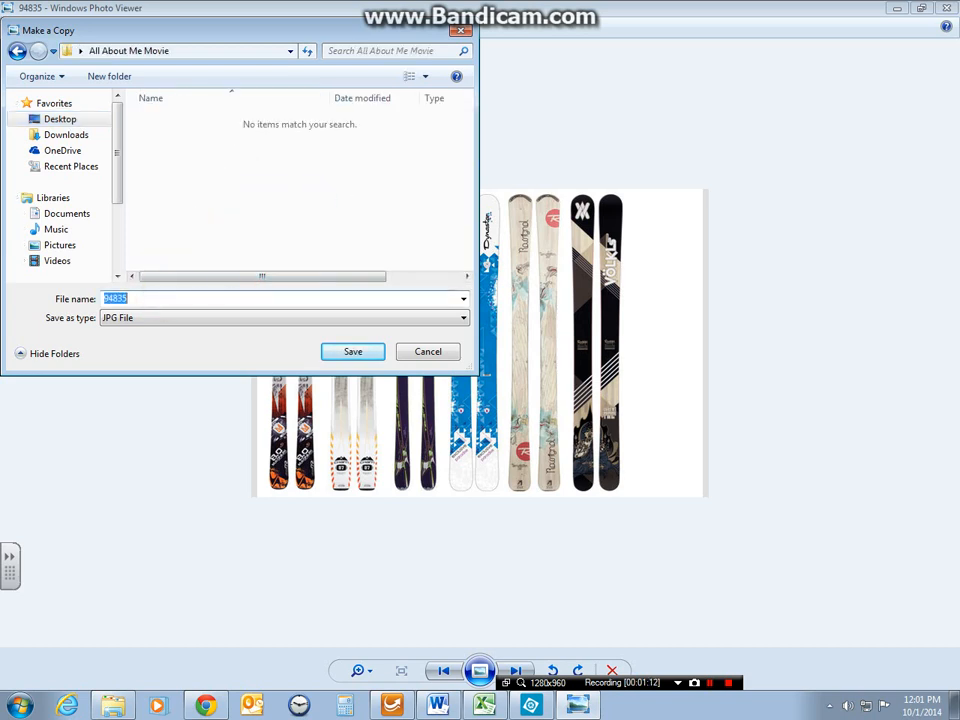
type("ski")
key("Return")
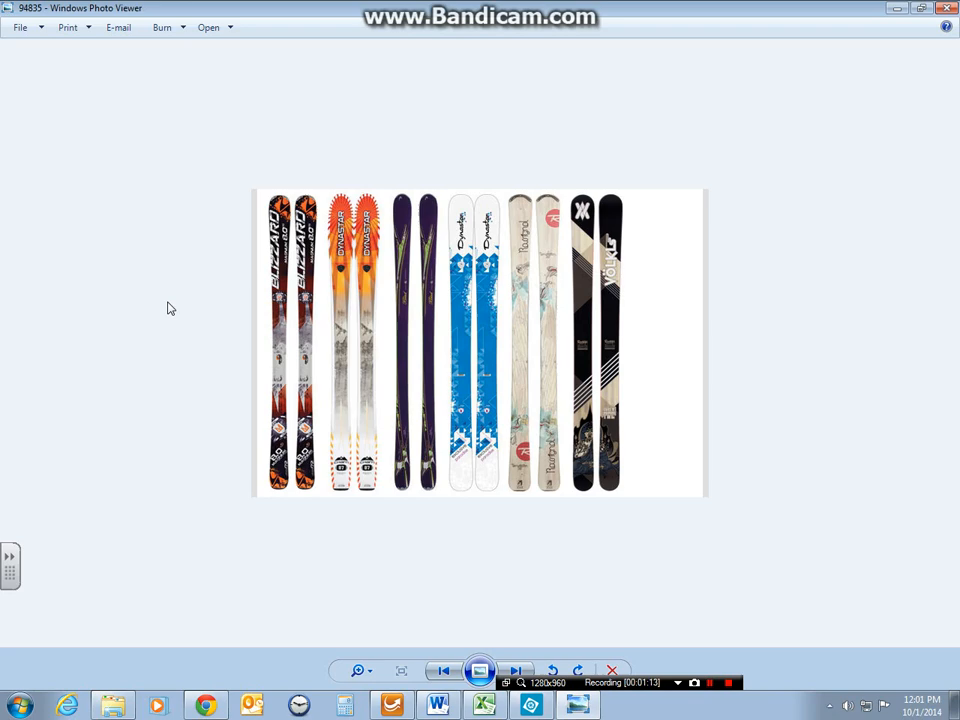
left_click(946, 8)
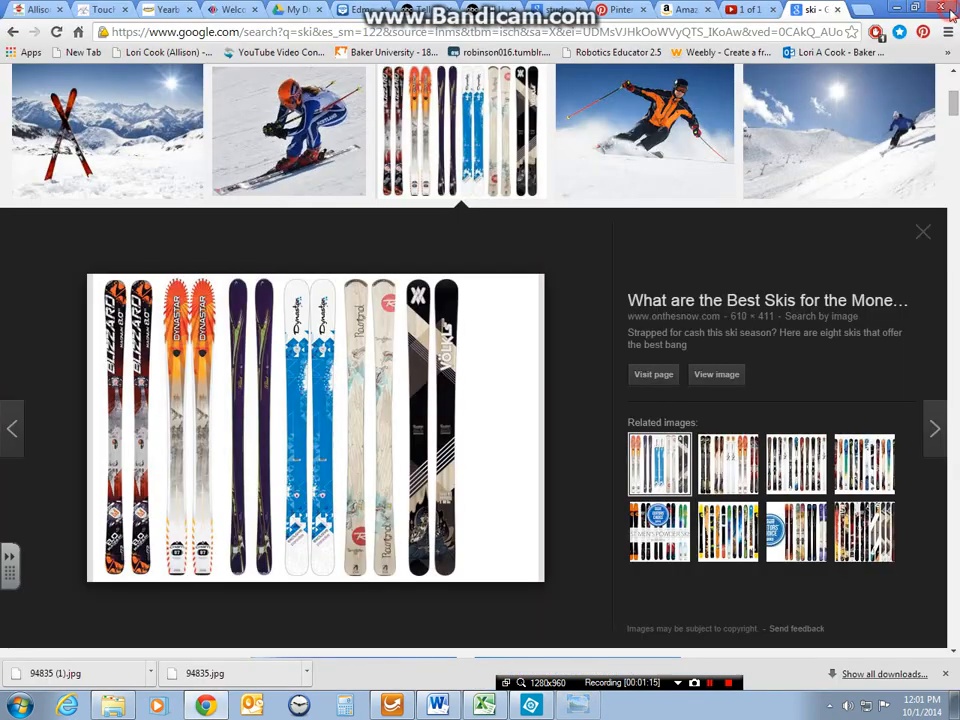
- Switch to Photoshop Elements and hide Layer 3, the sledding picture, in All About Me in progress.psd
left_click(897, 8)
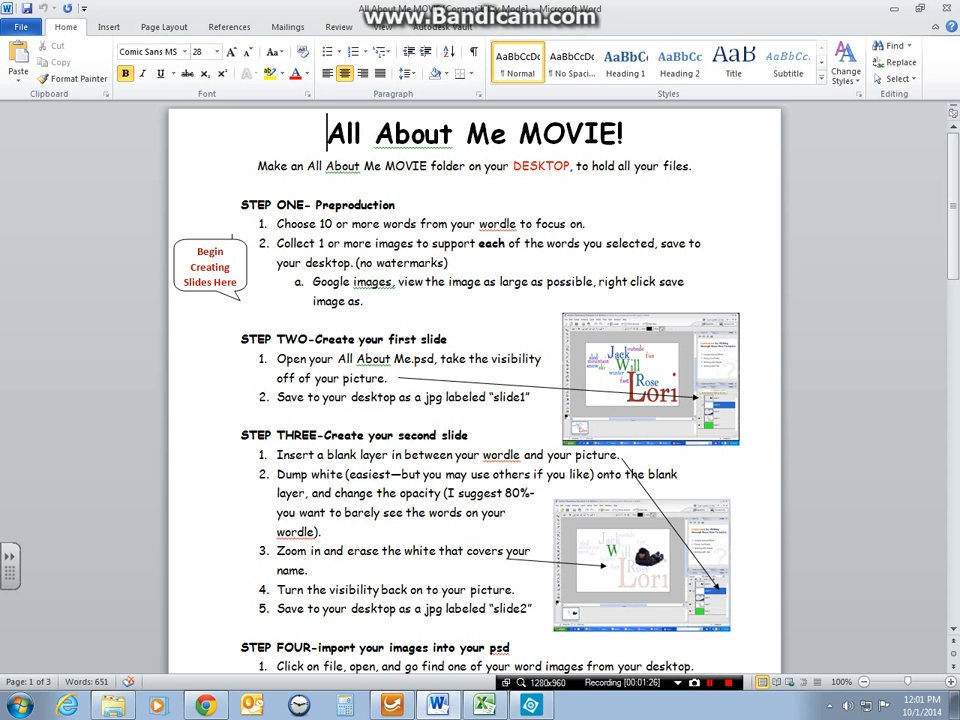
left_click(531, 705)
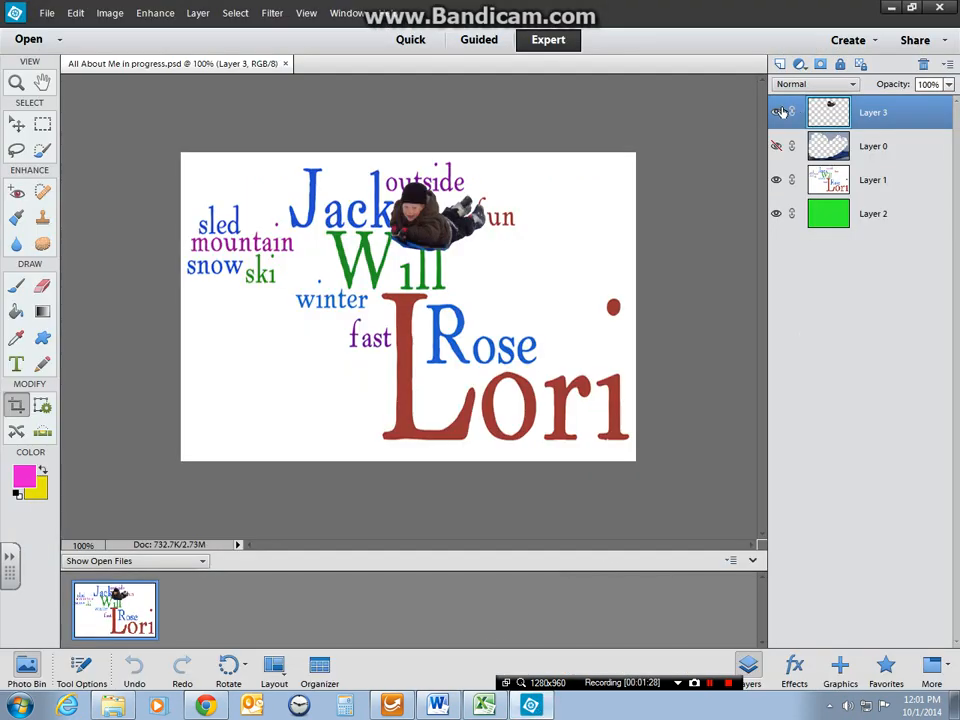
left_click(777, 114)
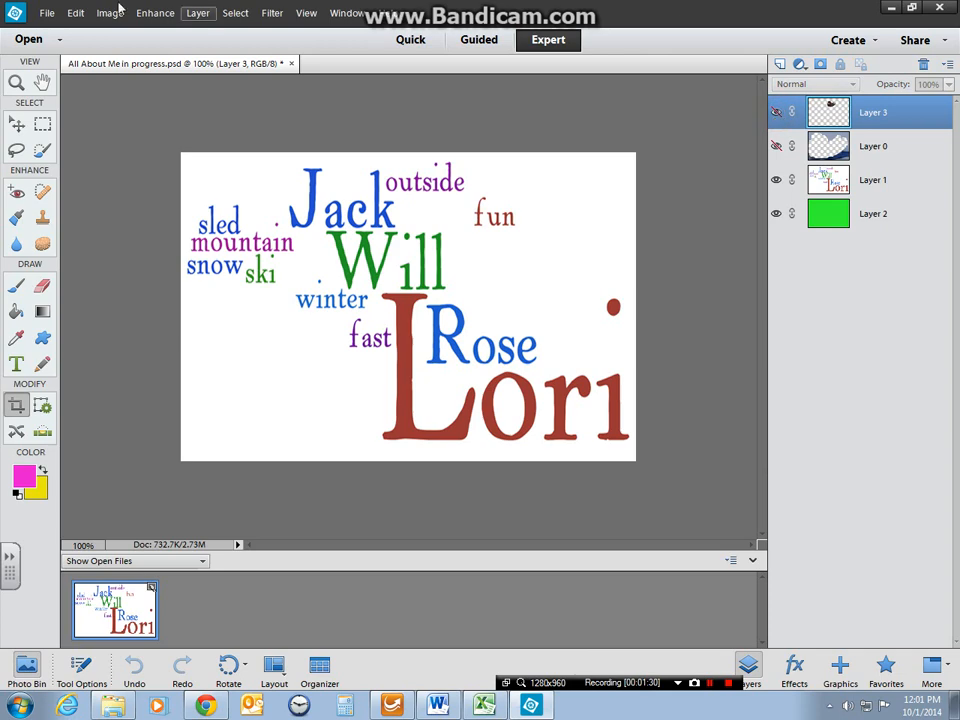
- Save the wordle image as a JPEG named "slide1" in the desktop's All About Me Movie folder, accepting the JPEG options
left_click(44, 13)
left_click(72, 155)
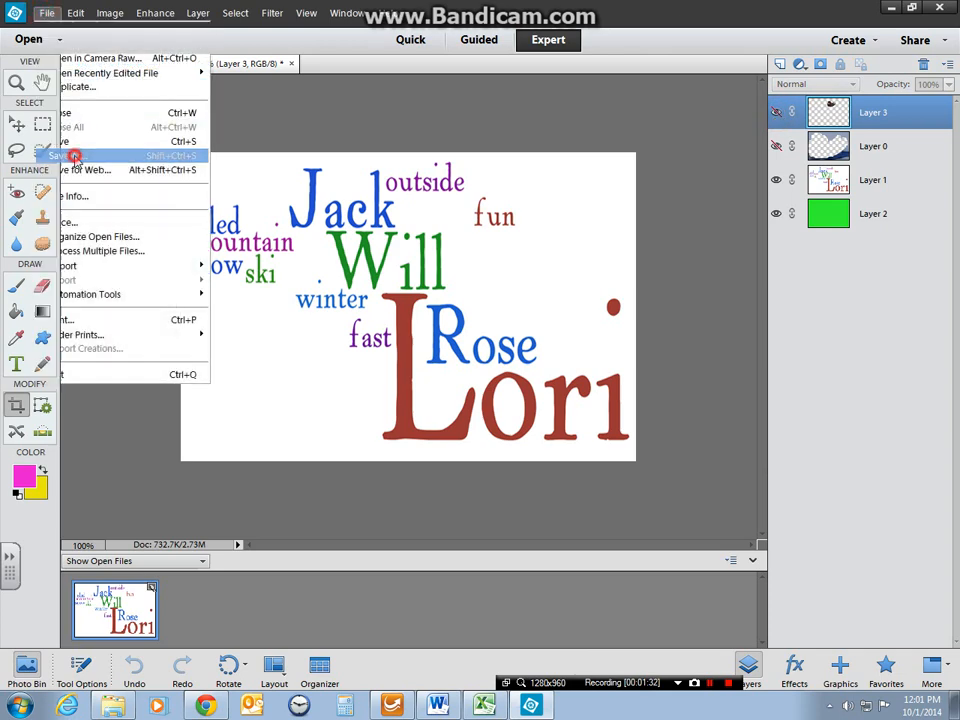
left_click(482, 274)
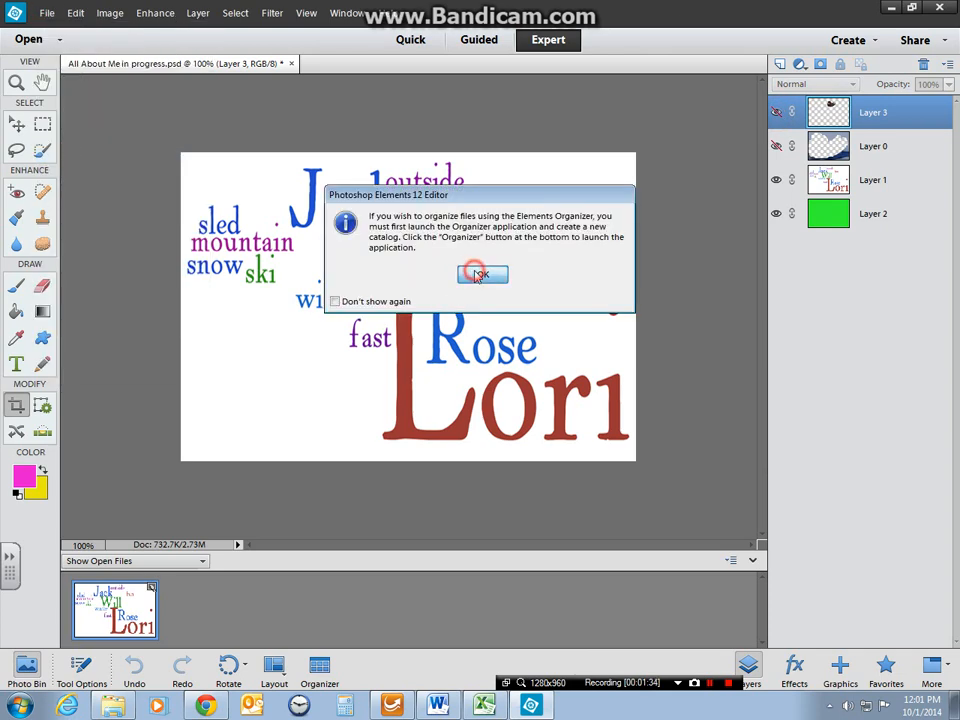
left_click(521, 376)
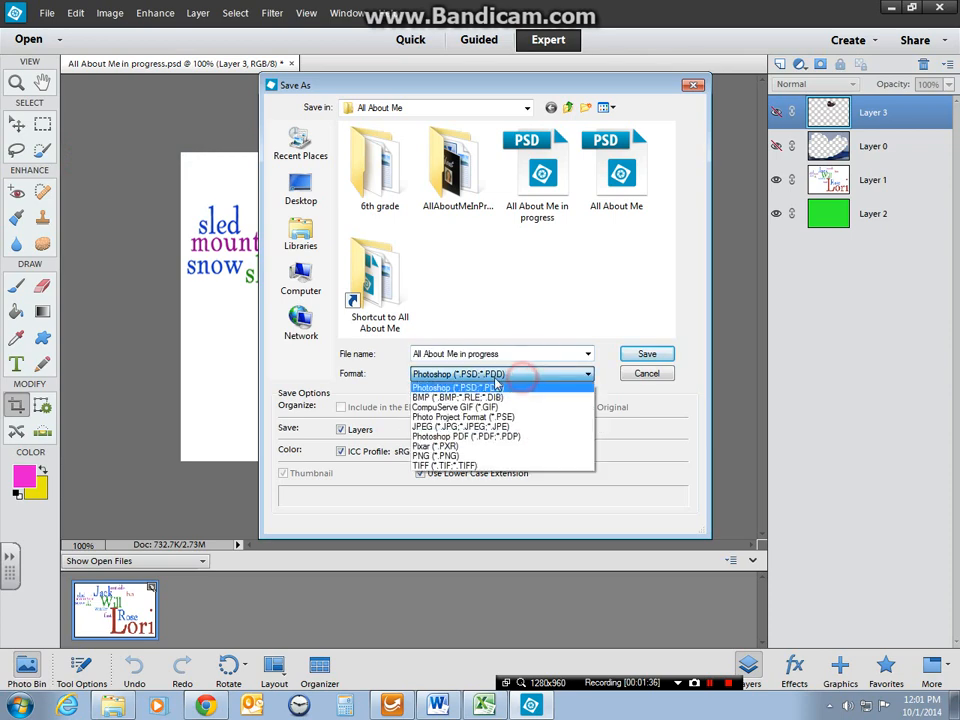
left_click(458, 428)
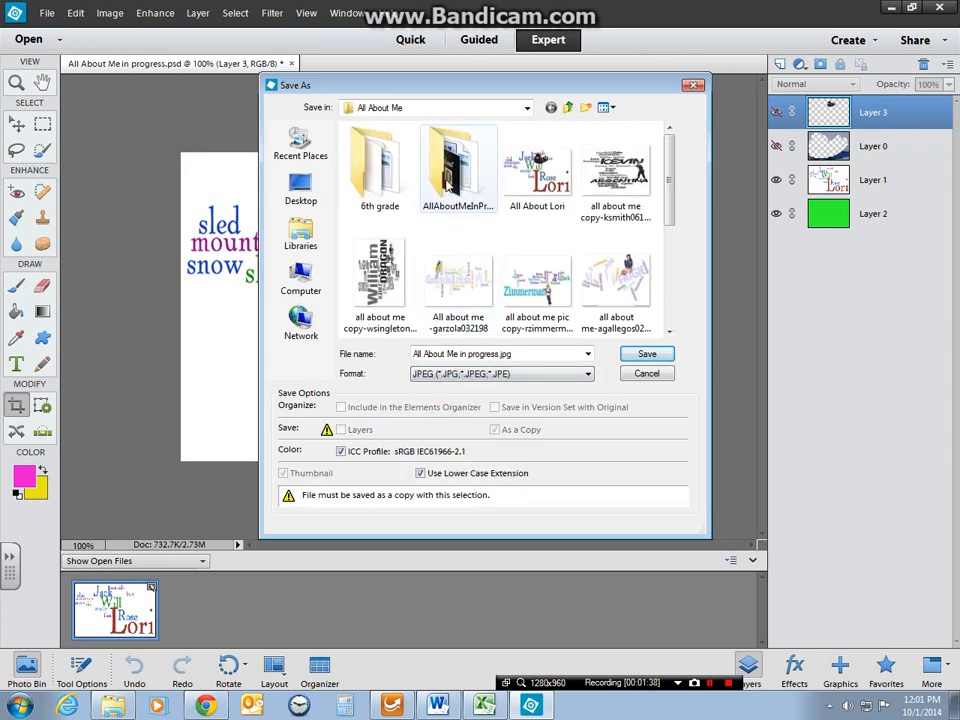
left_click(300, 188)
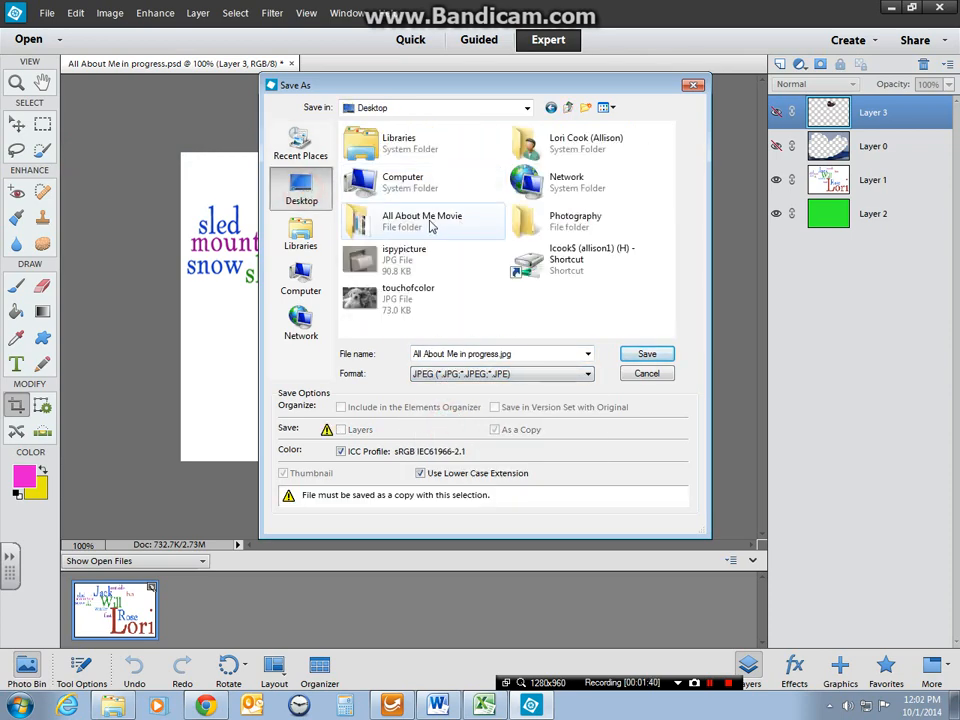
double_click(431, 220)
left_click(441, 352)
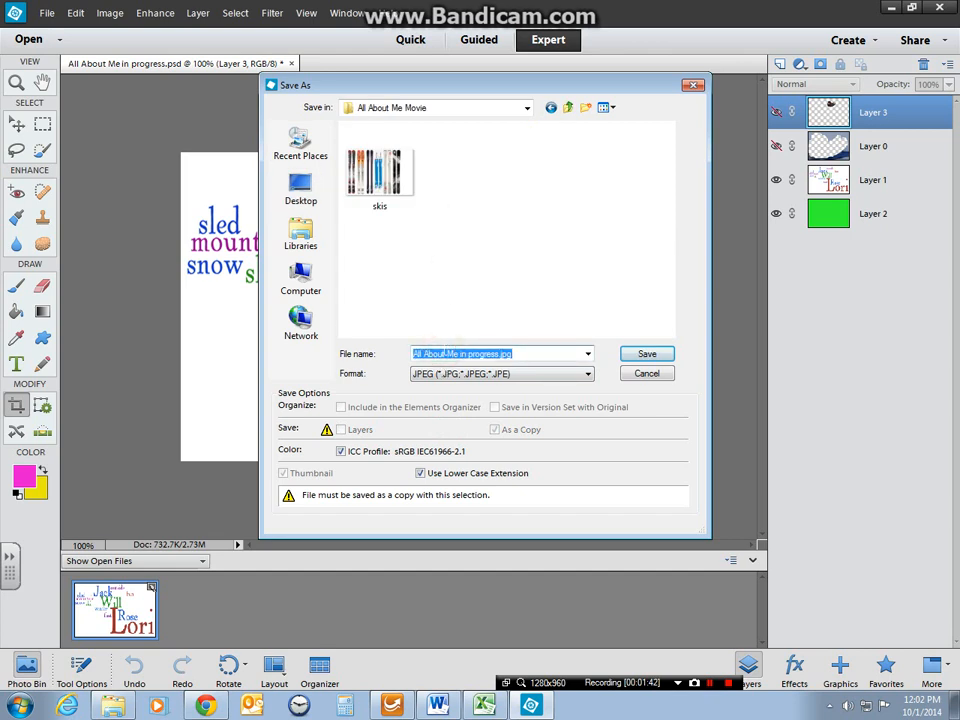
type("slide1")
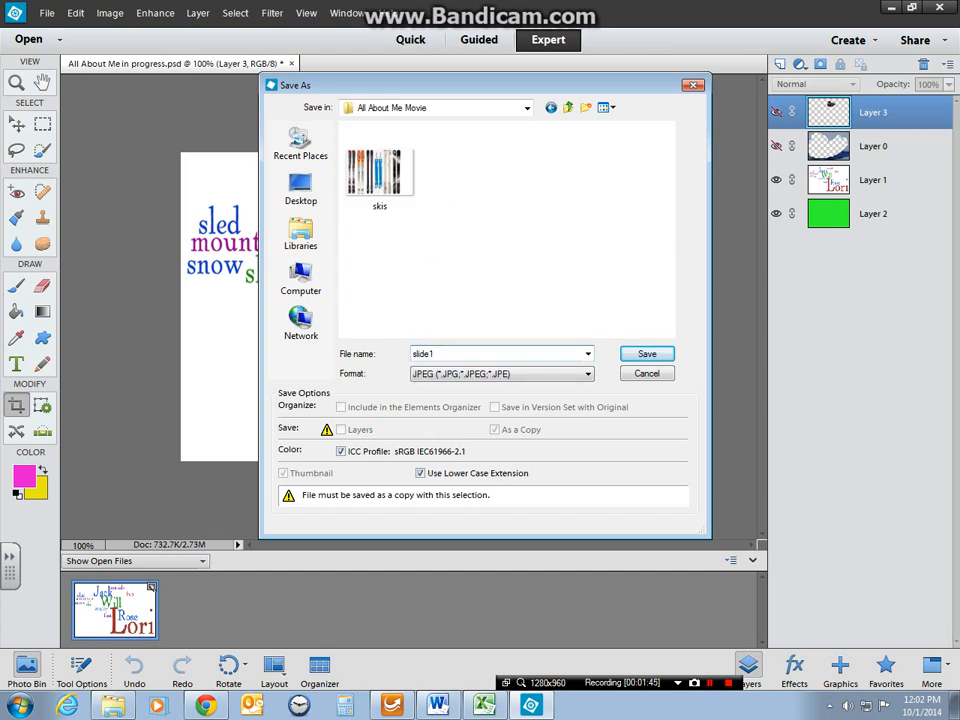
left_click(660, 355)
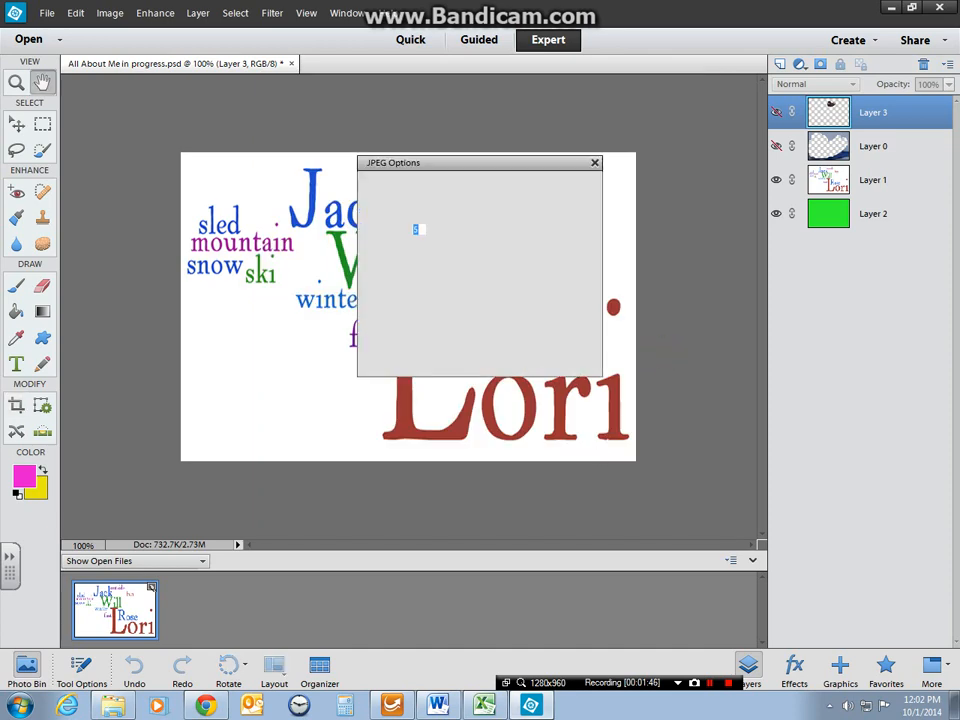
left_click(568, 187)
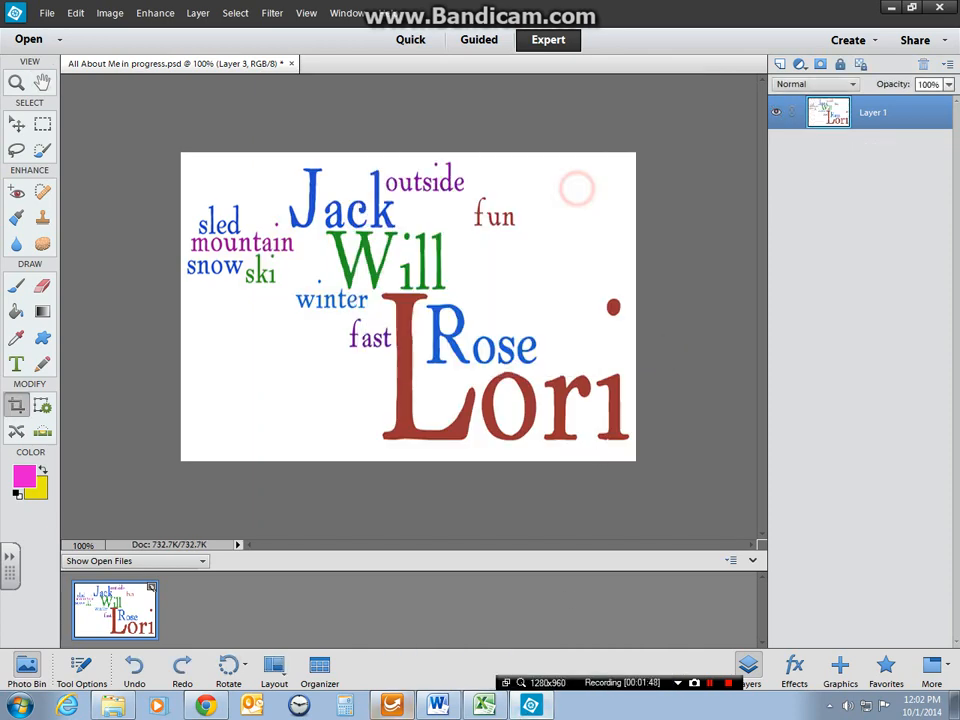
- Return to the All About Me MOVIE instructions in Word
left_click(437, 706)
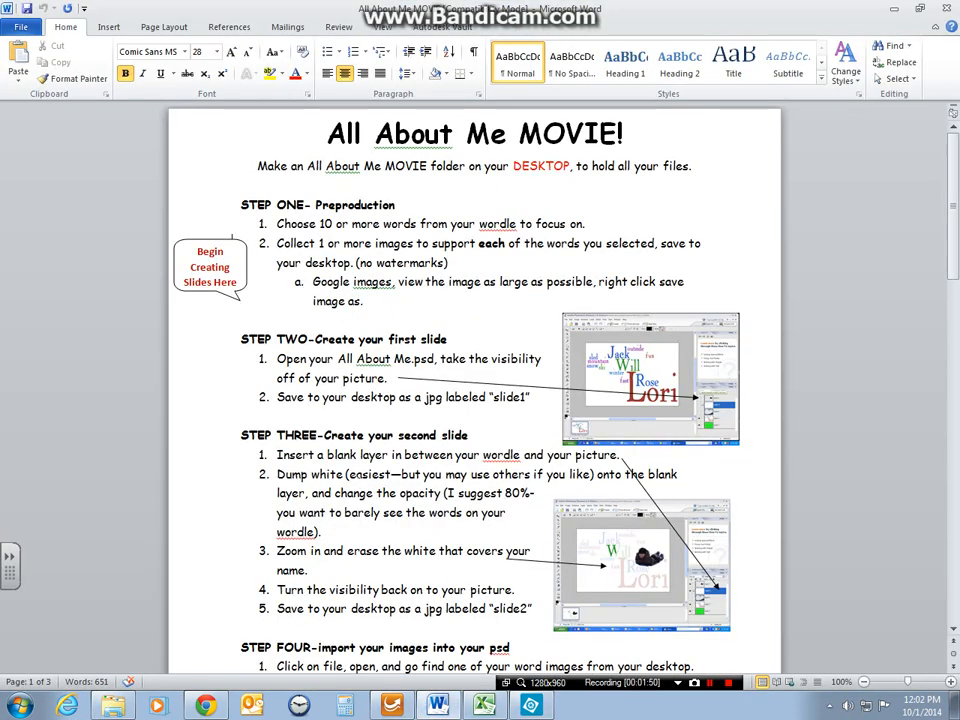
- Read the STEP THREE instructions, switch to Photoshop Elements, show Layer 3 again and add a blank layer directly above the wordle layer
scroll(475, 400, "down", 1)
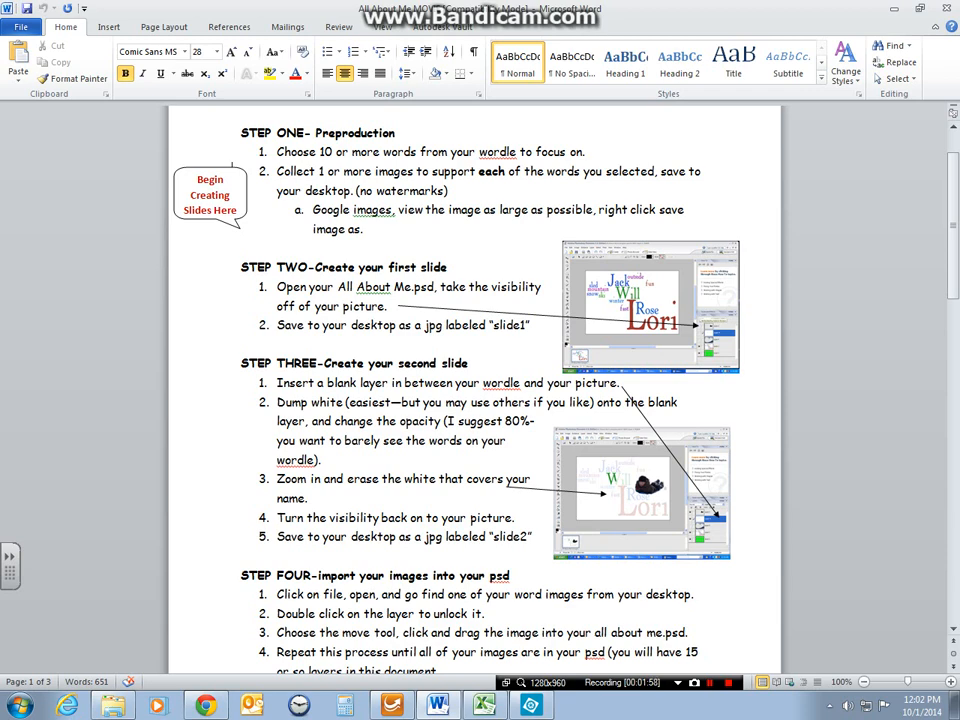
left_click(536, 708)
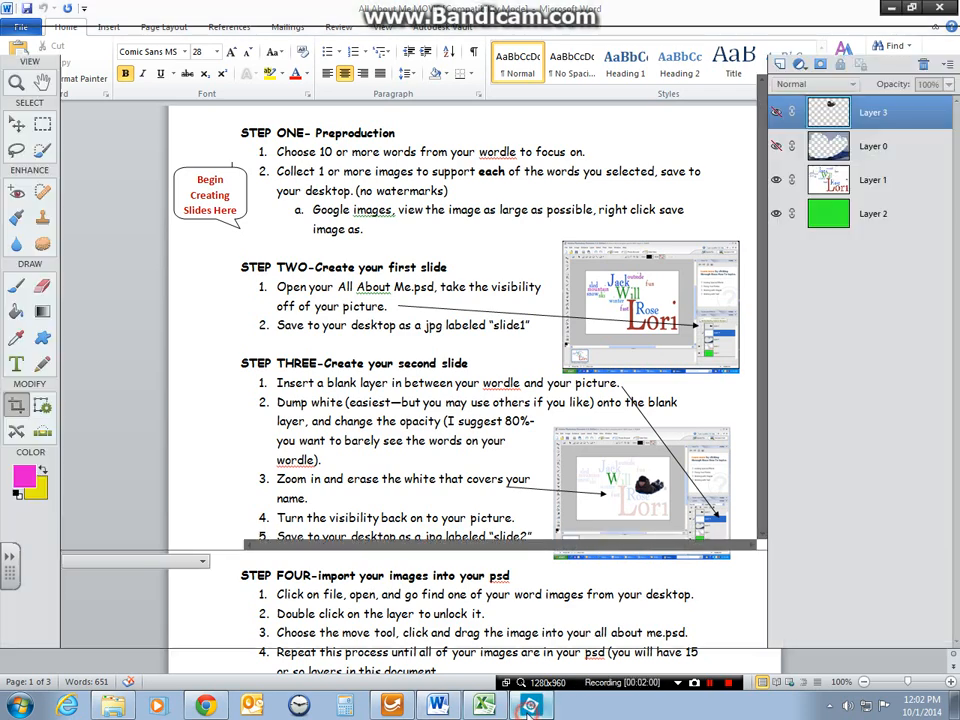
left_click(776, 112)
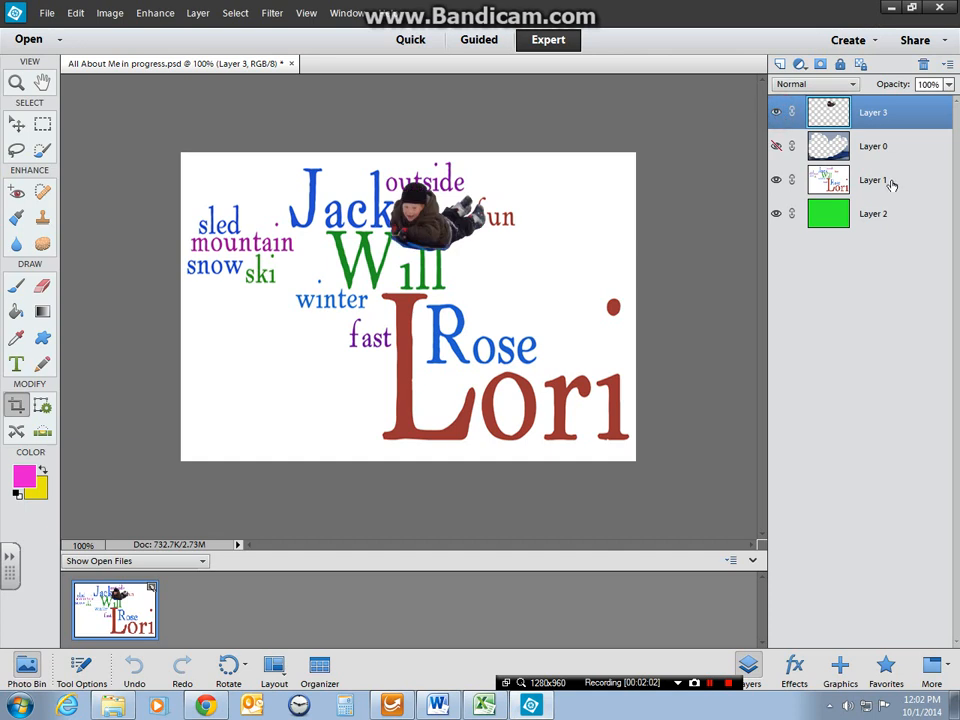
left_click(865, 184)
left_click(780, 64)
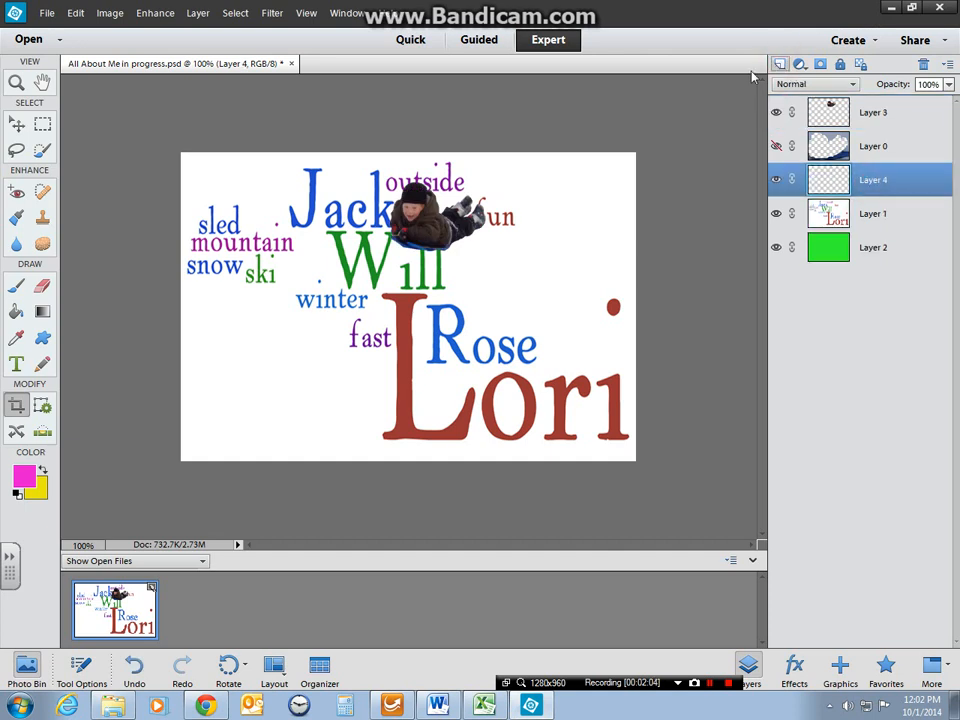
- Fill the new blank layer with white using the Paint Bucket and set the layer's opacity to 80%
left_click(16, 494)
left_click(41, 470)
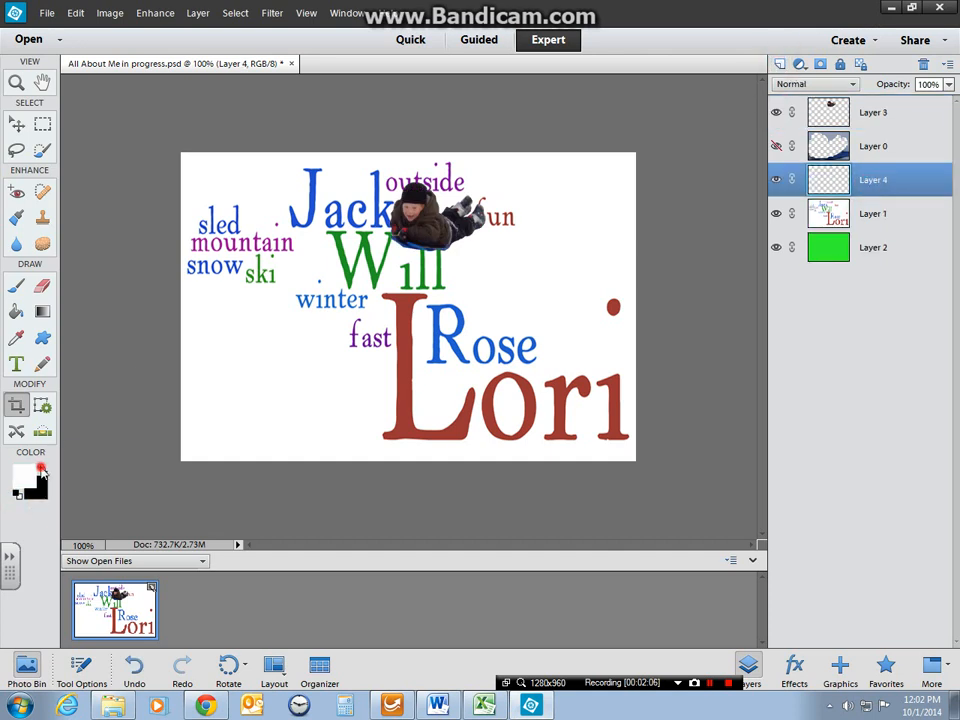
left_click(17, 311)
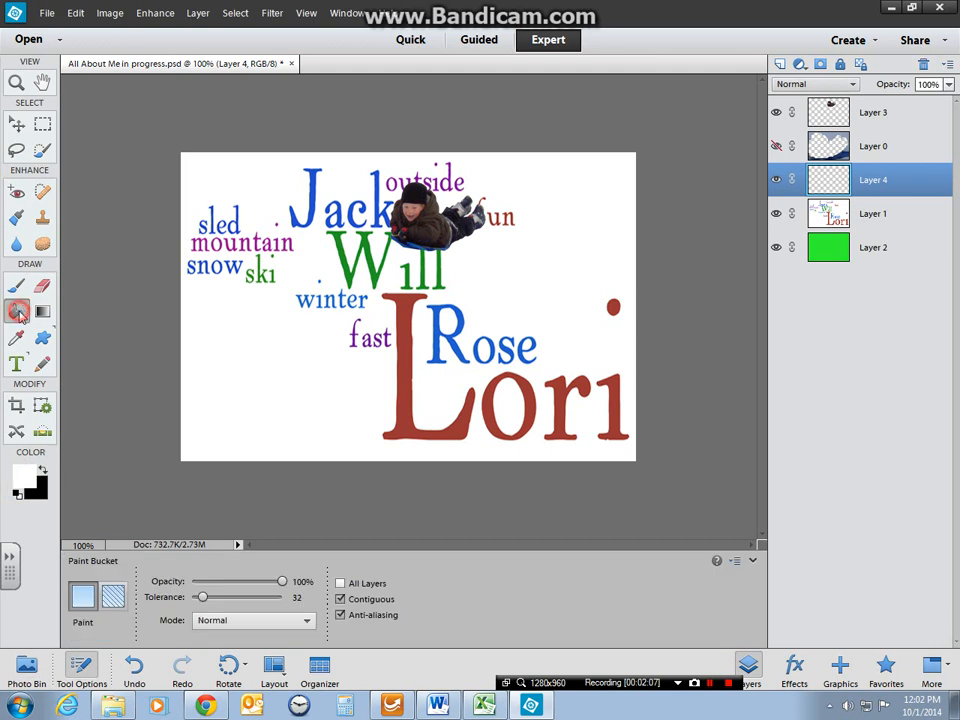
left_click(283, 320)
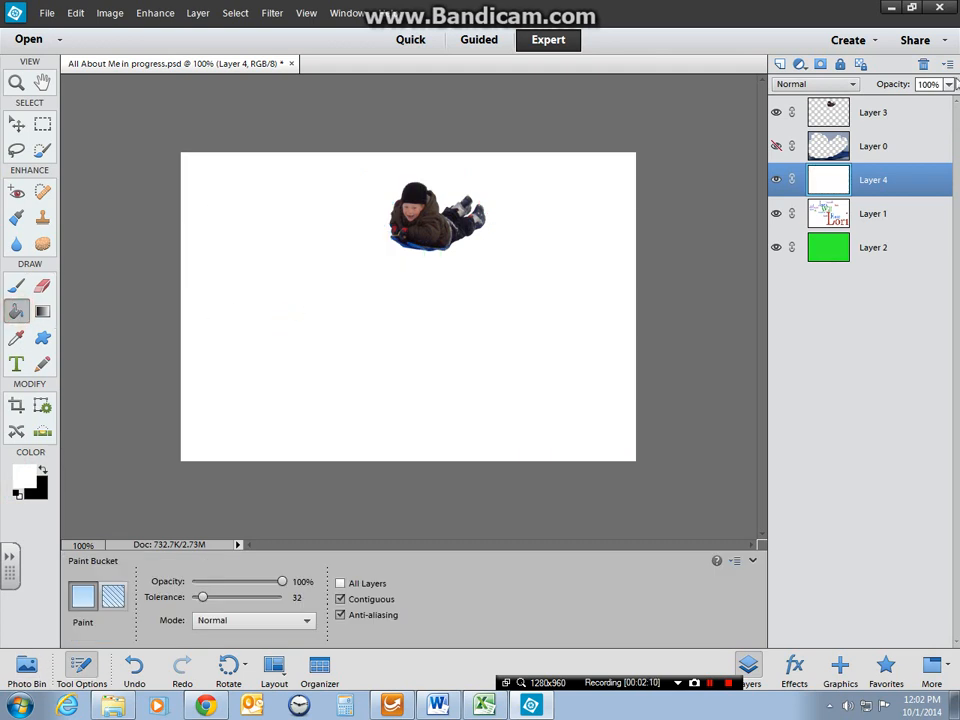
left_click(948, 84)
left_click_drag(945, 101, 927, 104)
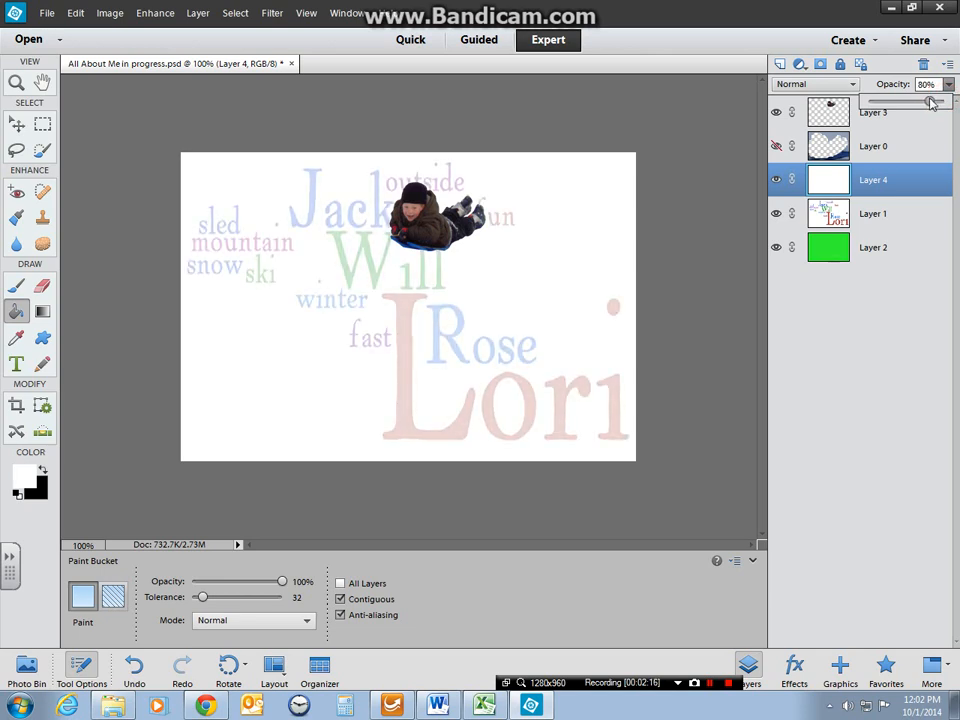
- Check the Word instructions for erasing the name, return to Photoshop Elements and hide Layer 3, the sledding picture
left_click(438, 705)
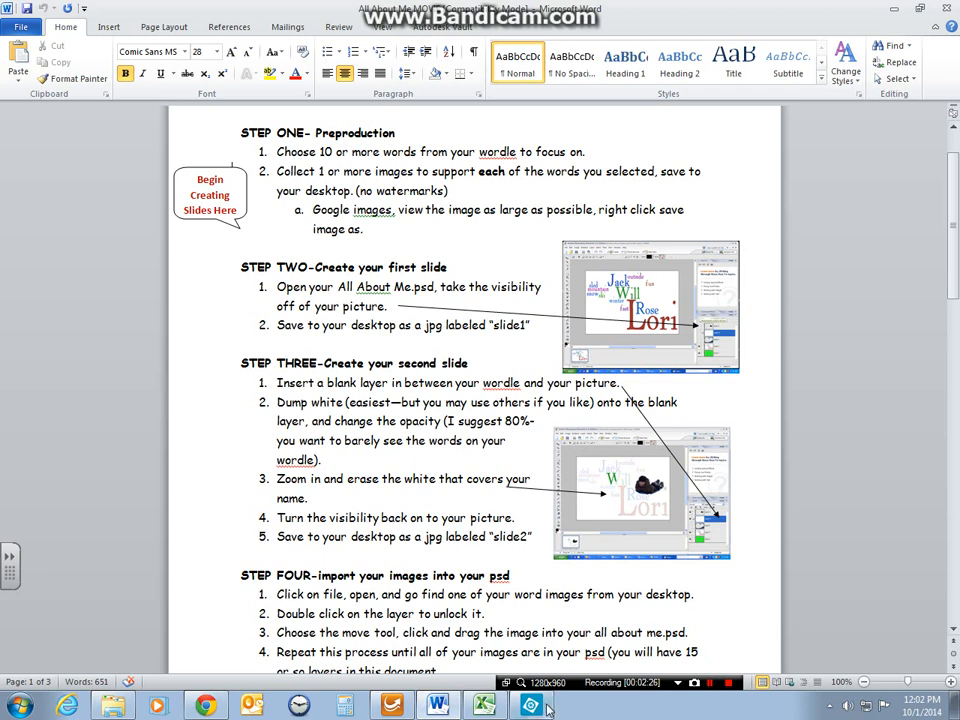
left_click(530, 706)
left_click(777, 115)
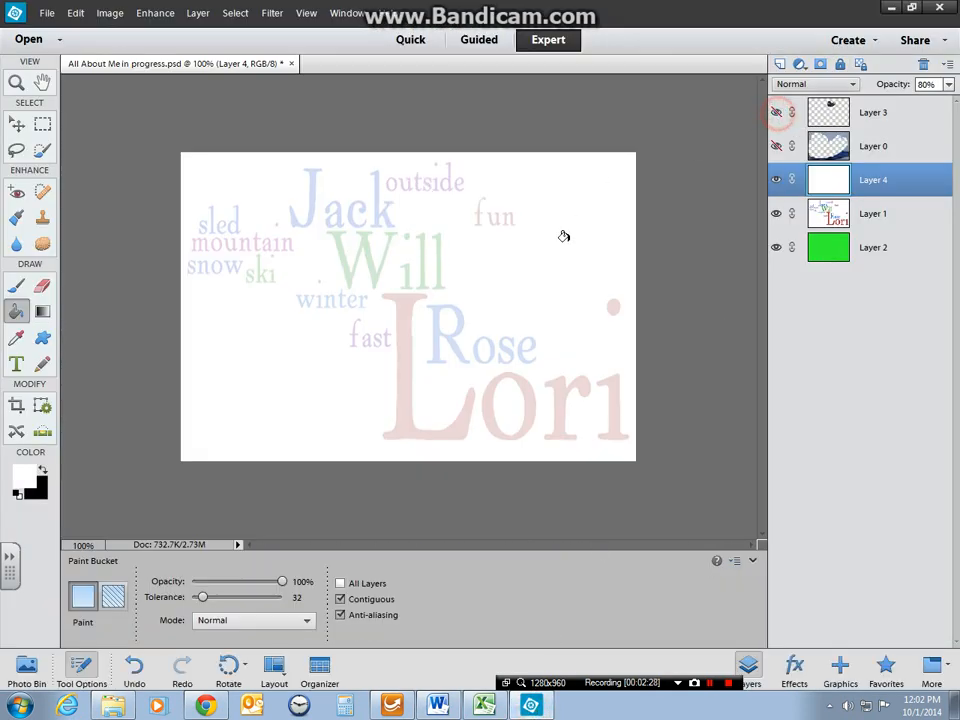
- Erase the white covering the last three letters of the green name on Layer 4, using a 31 px eraser
left_click(42, 287)
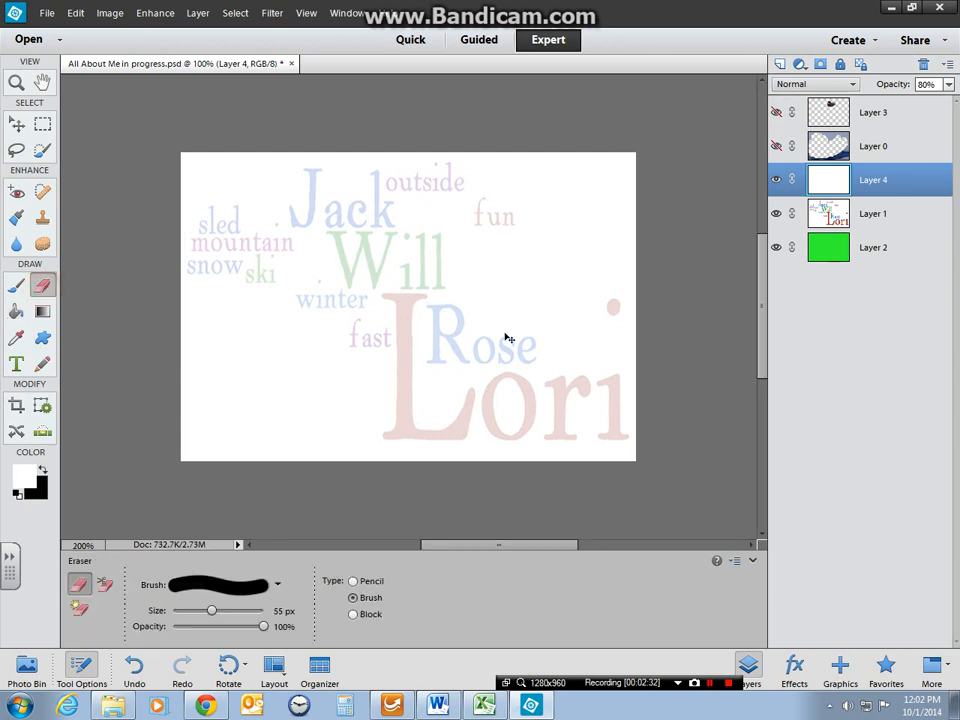
key("ctrl+plus")
key("ctrl+plus")
key("ctrl+plus")
scroll(446, 178, "up", 5)
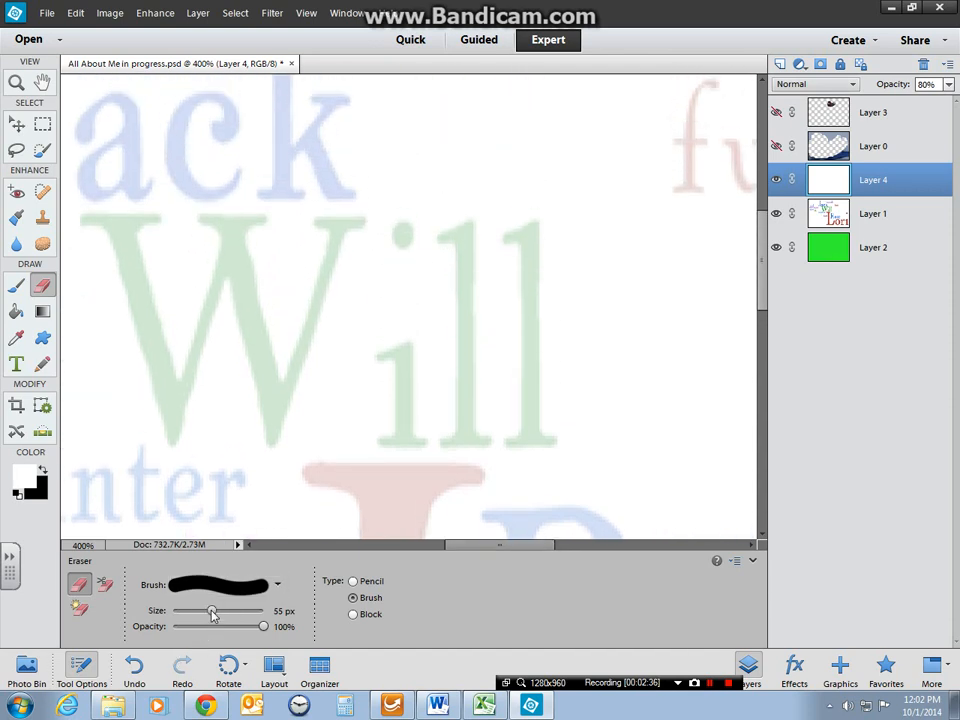
left_click_drag(212, 611, 197, 611)
mouse_move(484, 259)
left_mouse_down()
mouse_move(396, 266)
mouse_move(433, 191)
mouse_move(448, 202)
mouse_move(422, 203)
mouse_move(409, 236)
left_mouse_up()
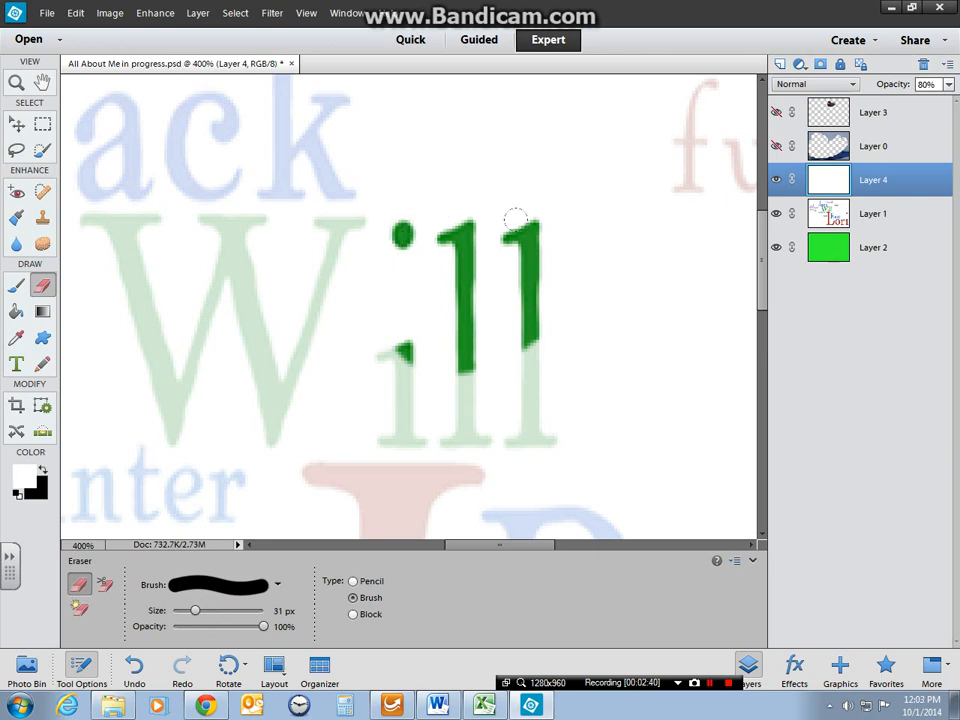
mouse_move(514, 216)
left_mouse_down()
mouse_move(497, 378)
mouse_move(360, 364)
left_mouse_up()
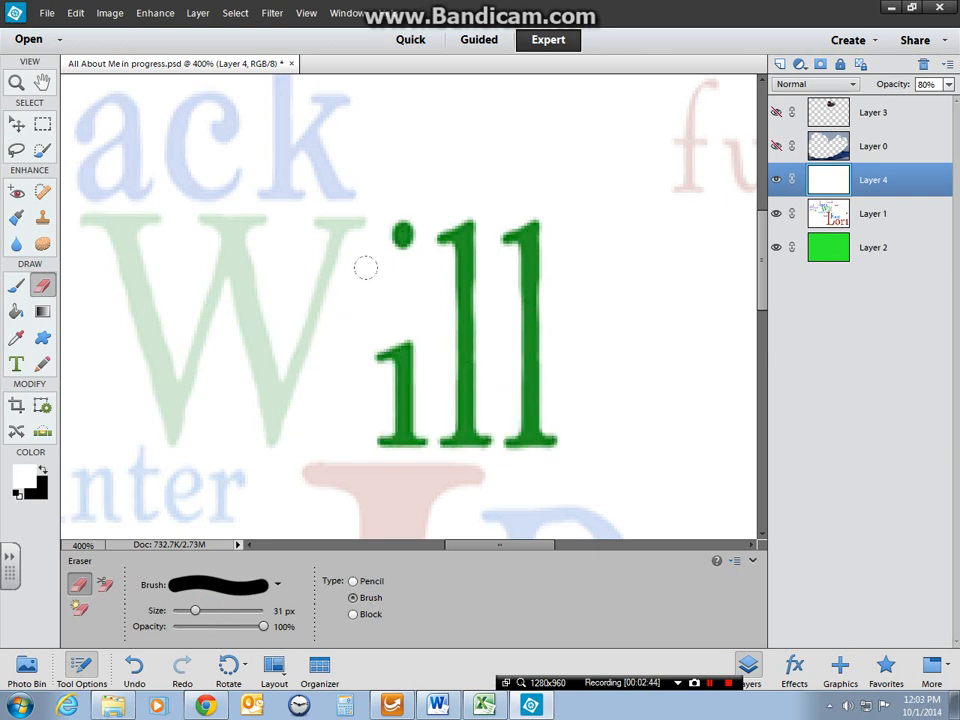
- Try erasing the white over the green name's first letter, and undo the stroke that strays into the blue name above
mouse_move(366, 266)
left_mouse_down()
mouse_move(335, 224)
mouse_move(218, 216)
mouse_move(242, 186)
left_mouse_up()
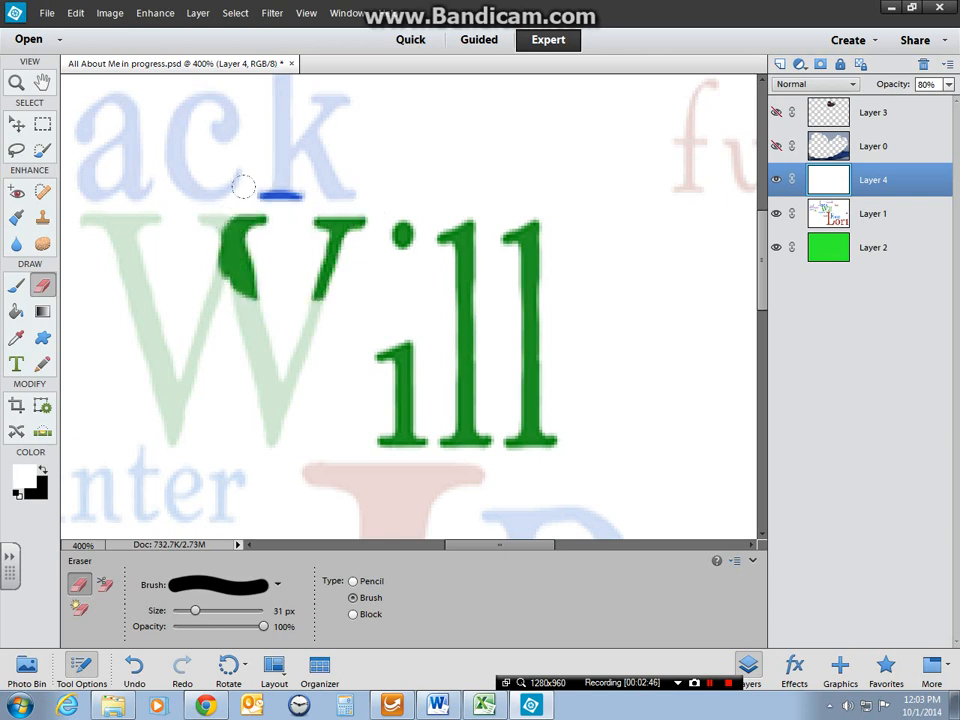
left_click(77, 14)
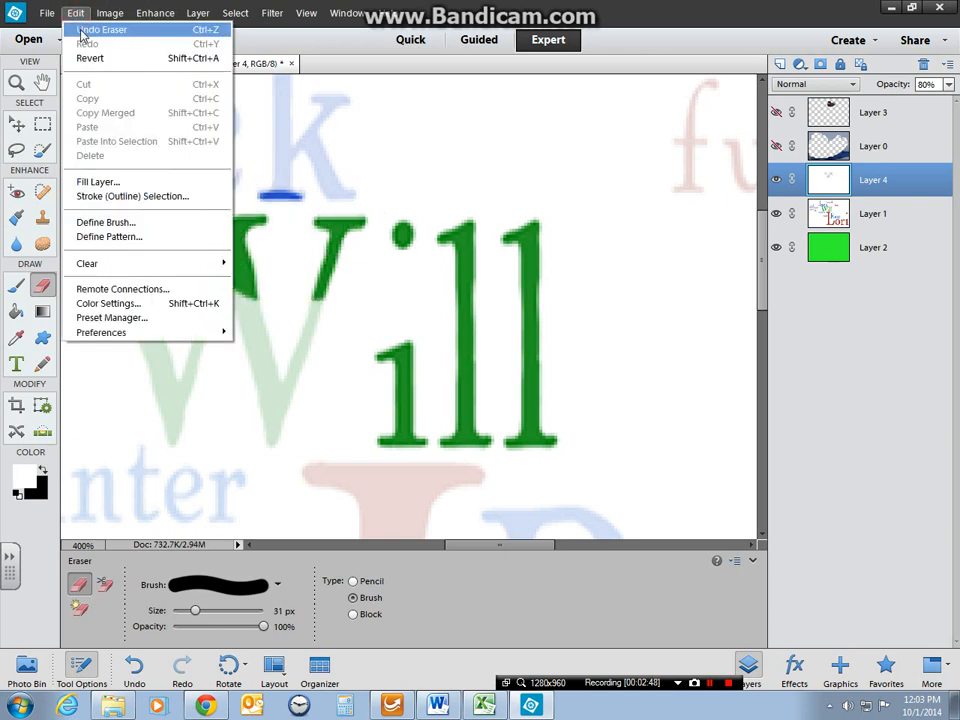
left_click(88, 33)
- Erase the remaining white over all letters of the green name, and turn Layer 3's visibility back on
mouse_move(214, 259)
left_mouse_down()
mouse_move(186, 222)
mouse_move(440, 217)
mouse_move(514, 248)
mouse_move(524, 368)
mouse_move(394, 371)
left_mouse_up()
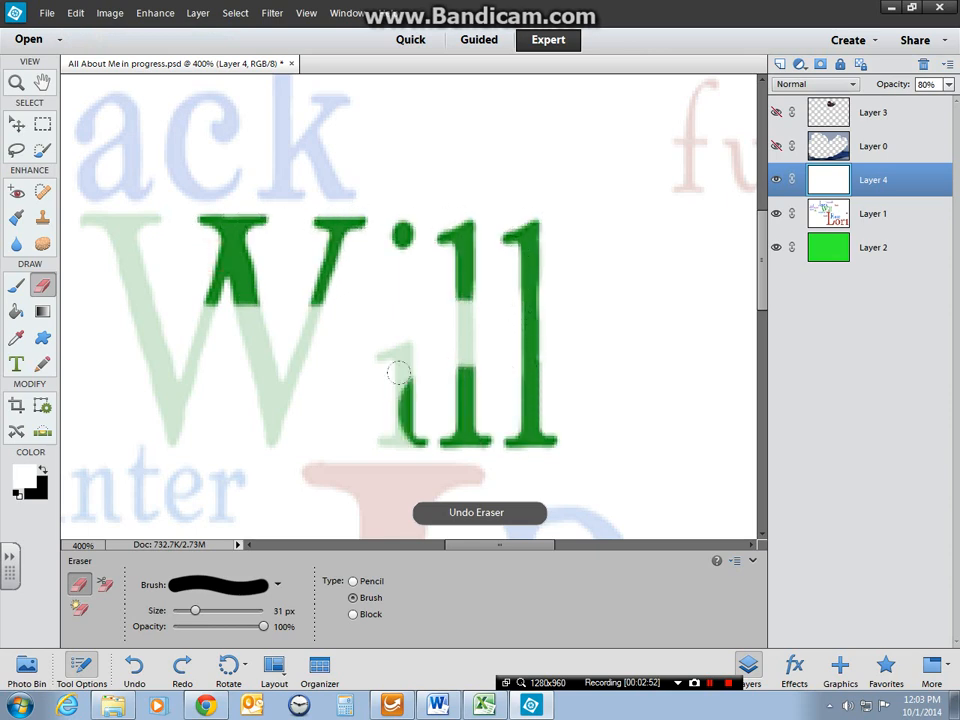
mouse_move(230, 244)
left_mouse_down()
mouse_move(240, 377)
mouse_move(139, 366)
mouse_move(107, 261)
mouse_move(107, 221)
mouse_move(57, 220)
mouse_move(186, 281)
mouse_move(316, 312)
mouse_move(478, 270)
left_mouse_up()
key("ctrl+0")
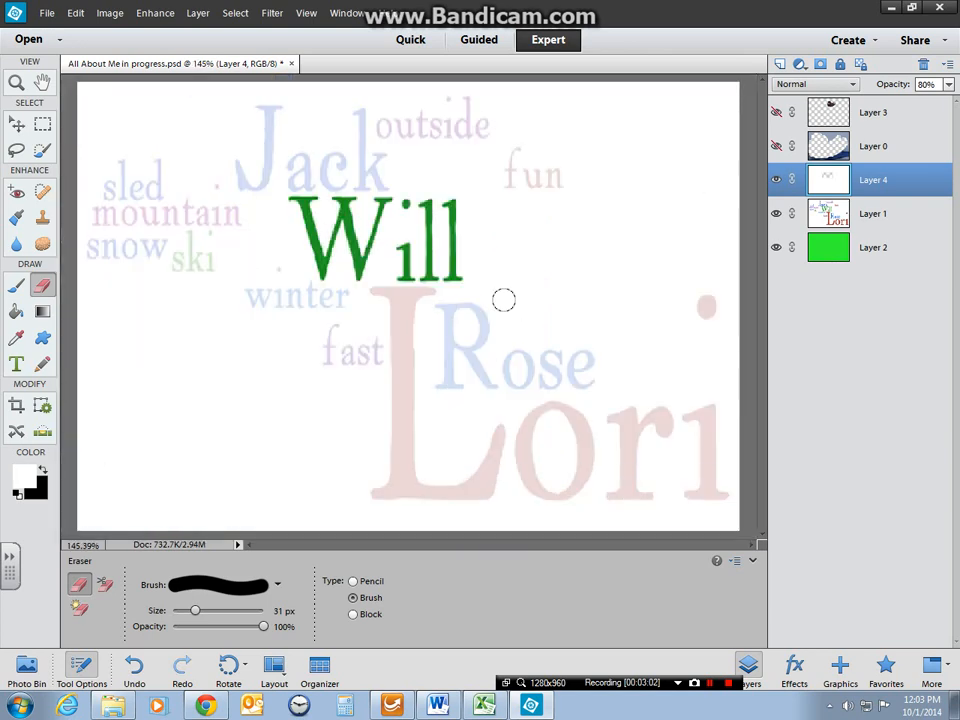
left_click(776, 112)
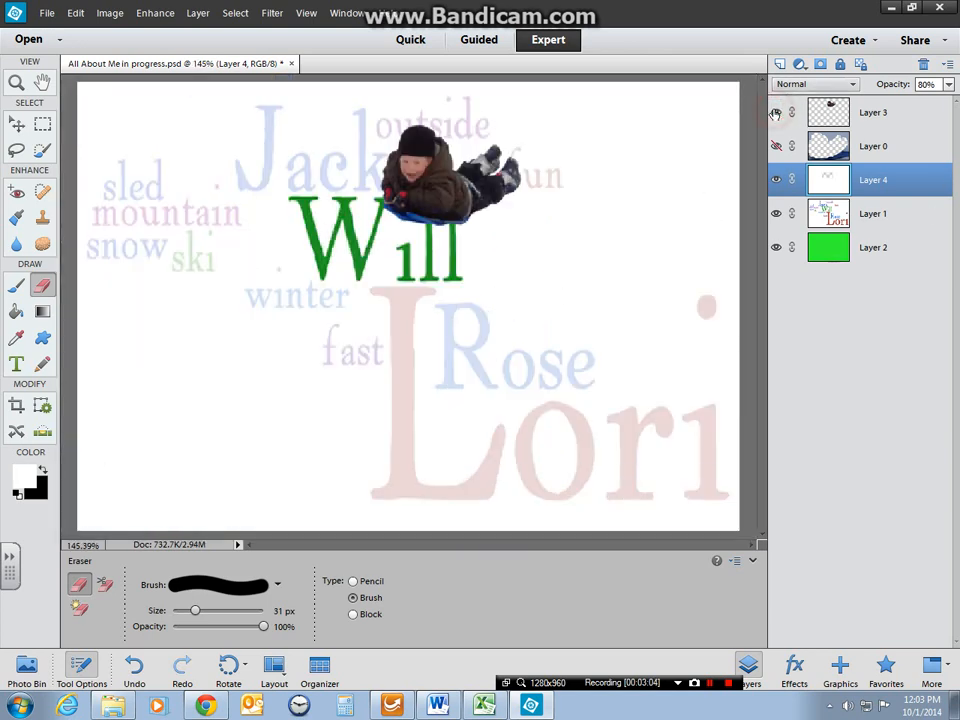
- Save the image as a JPEG named "slide2" in the desktop's All About Me Movie folder, accepting the JPEG options
left_click(46, 13)
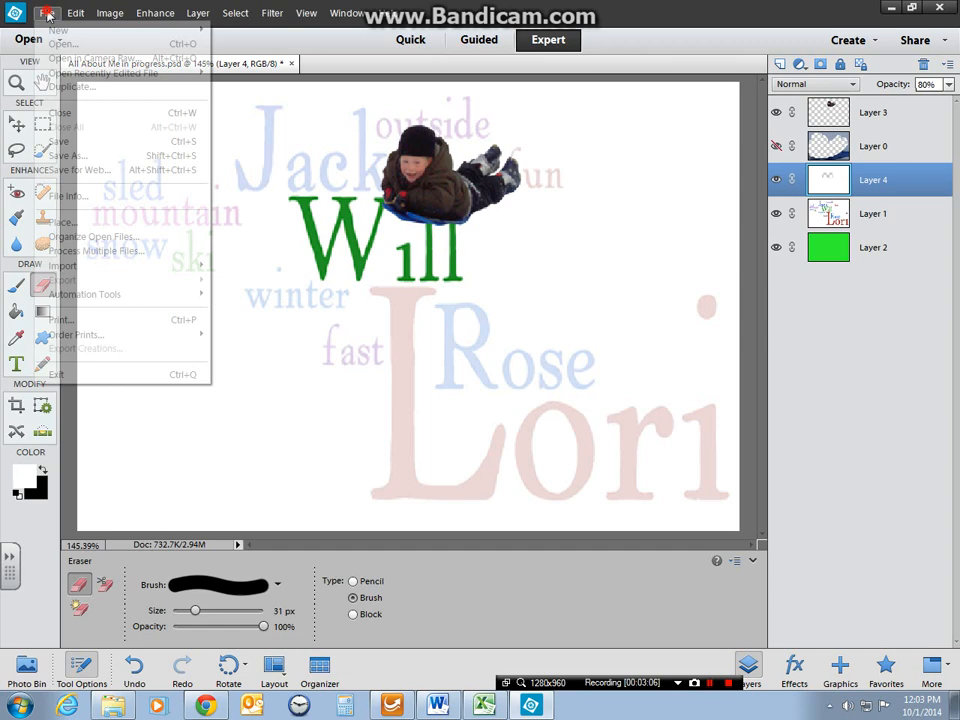
left_click(82, 156)
left_click(483, 274)
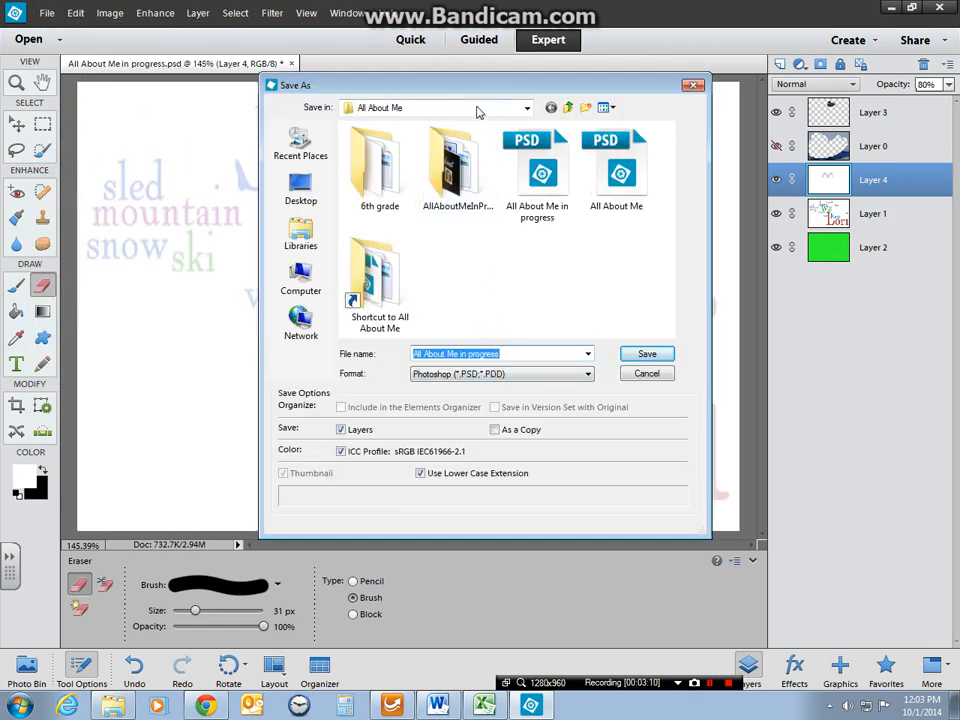
left_click(301, 188)
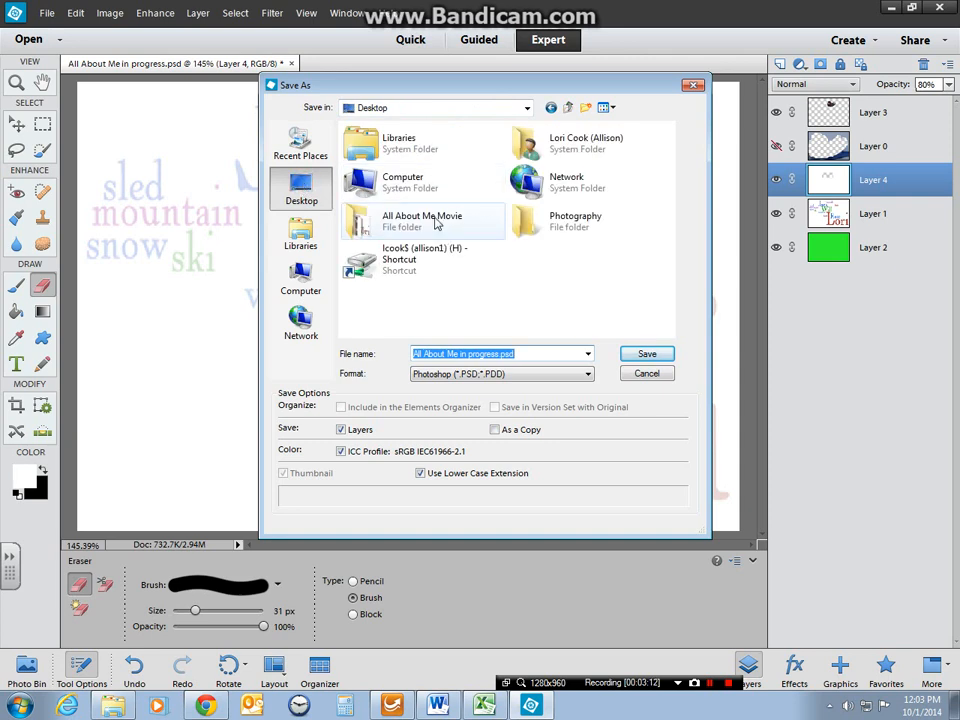
double_click(436, 216)
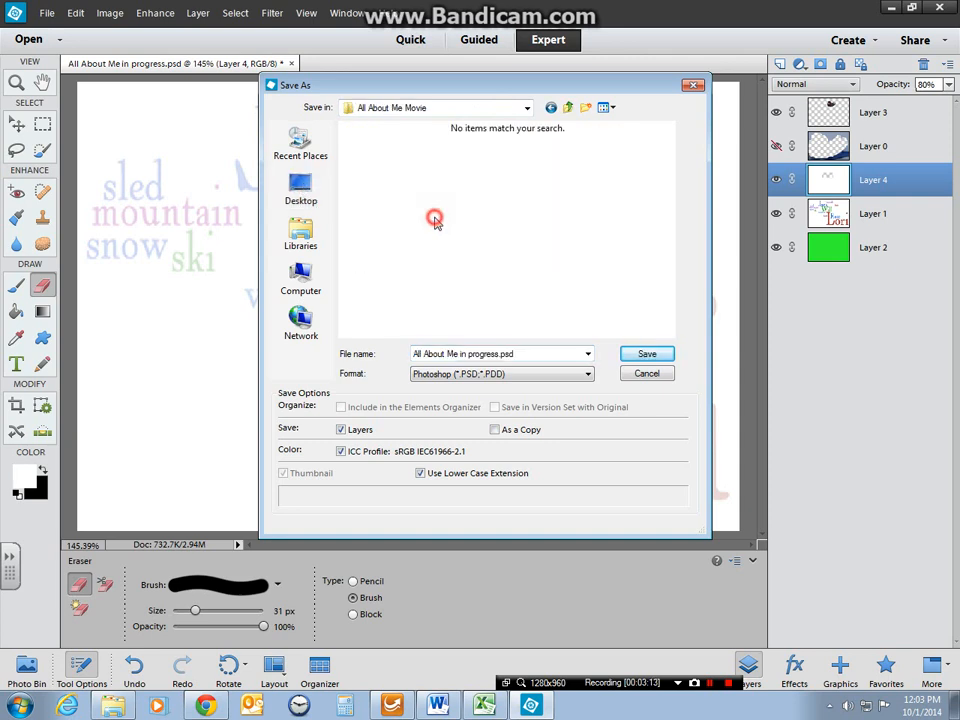
left_click(497, 375)
left_click(485, 421)
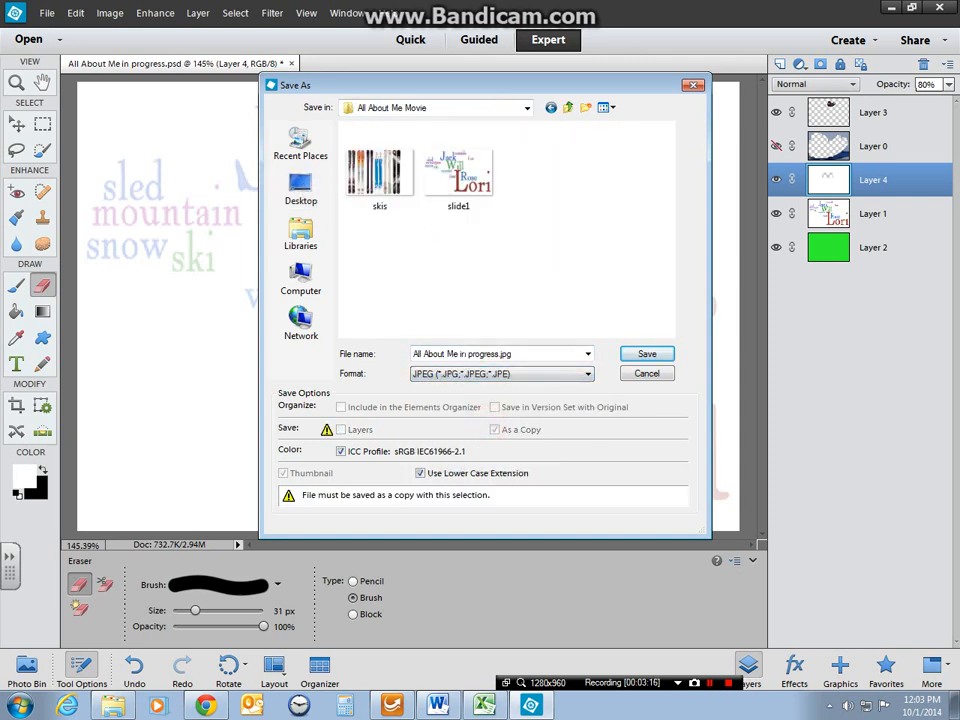
double_click(574, 352)
type("slide")
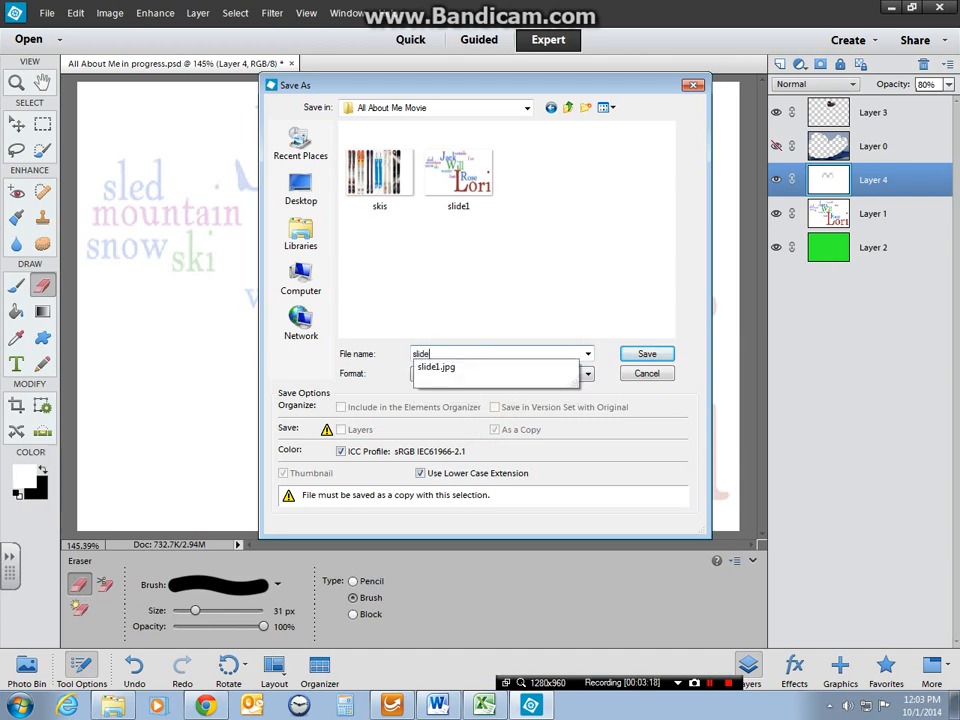
type("2")
key("Return")
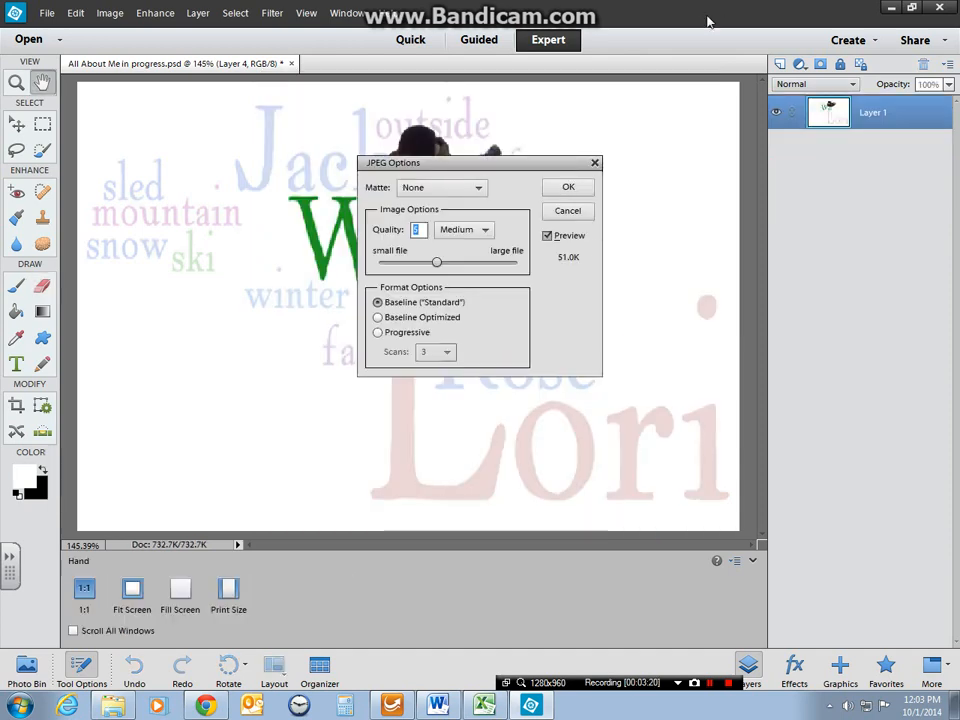
left_click(567, 190)
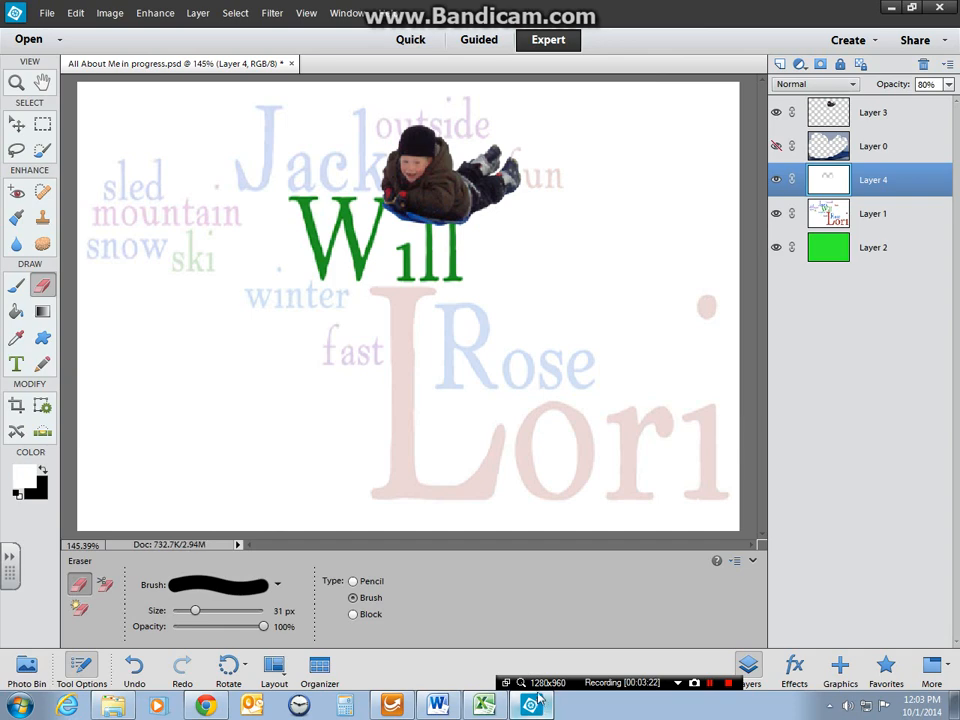
- Review STEP FOUR and STEP FIVE of the Word instructions on importing images and creating the remaining layers
left_click(437, 705)
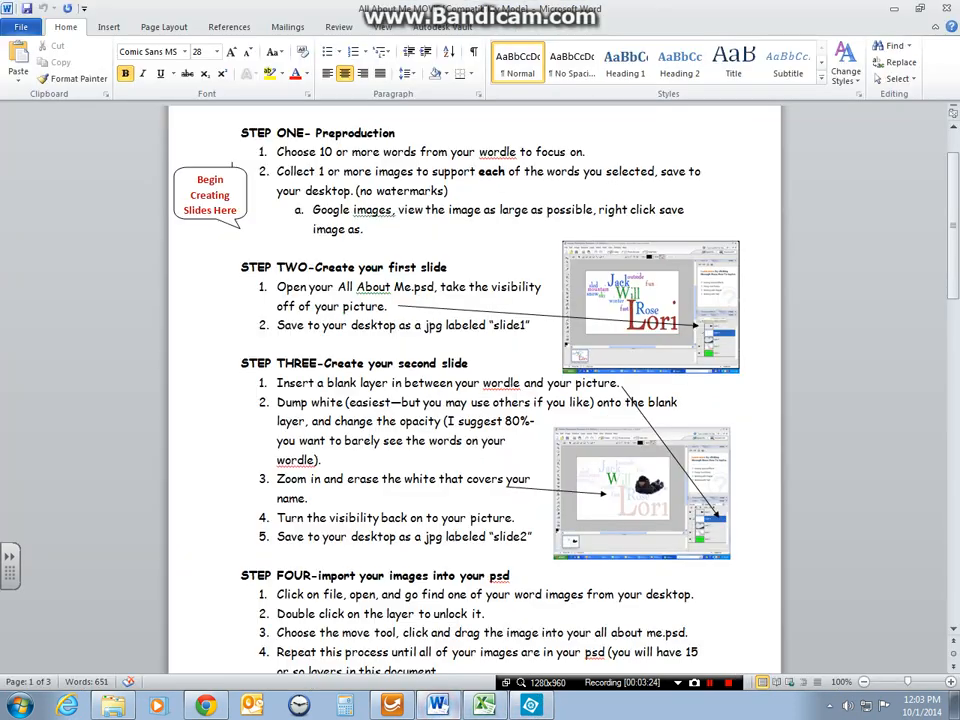
scroll(475, 390, "down", 2)
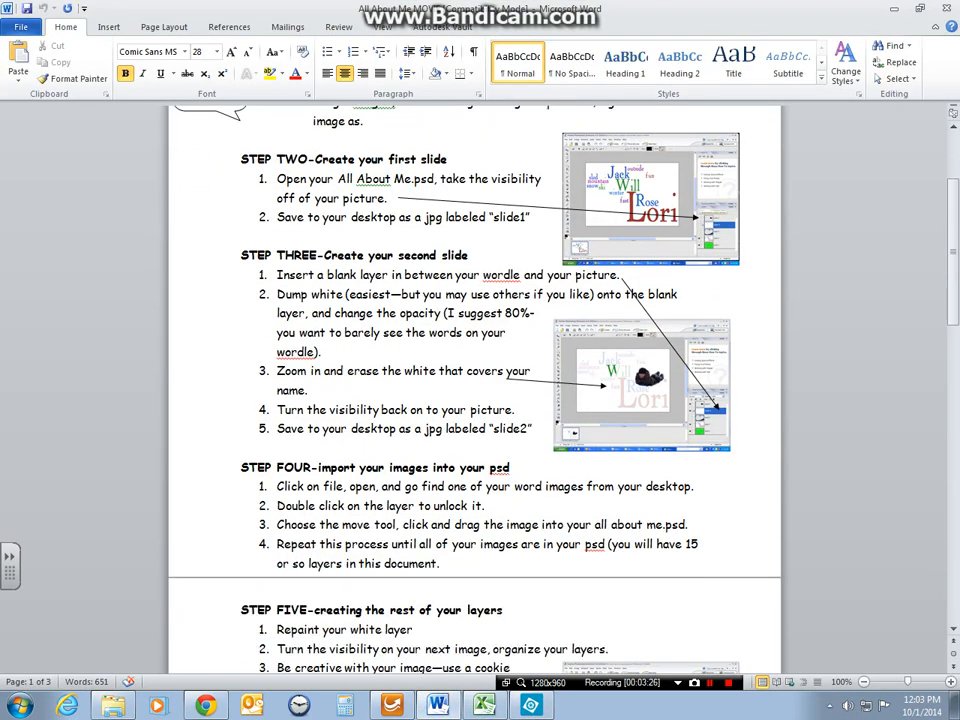
scroll(475, 390, "down", 3)
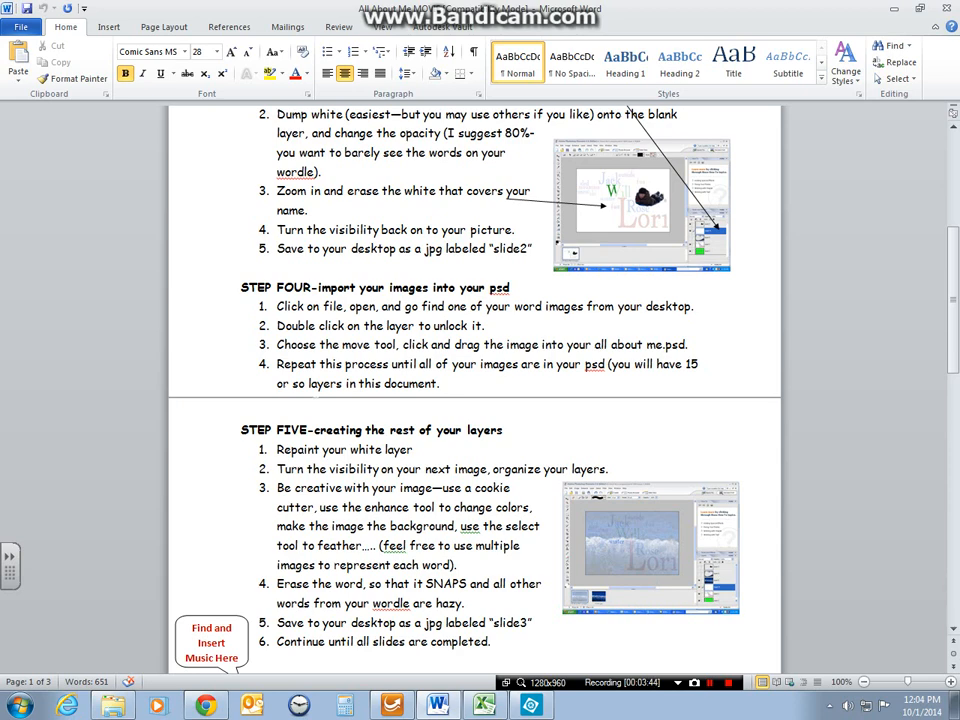
- Switch to Photoshop Elements, open the skis image from the All About Me Movie folder and show the open files in the Photo Bin
left_click(535, 705)
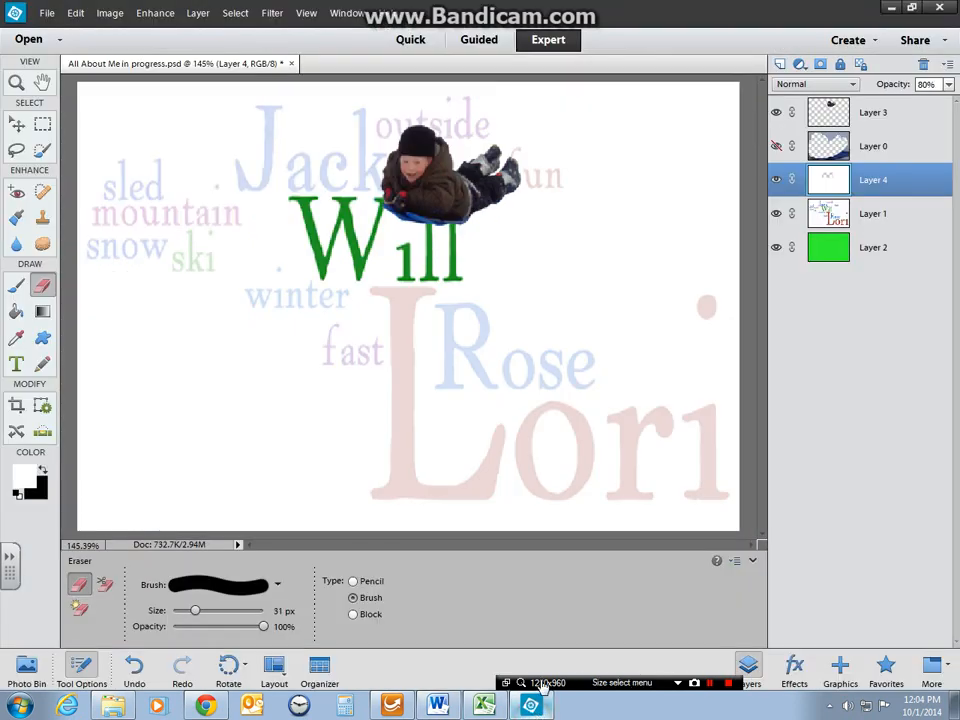
left_click(46, 13)
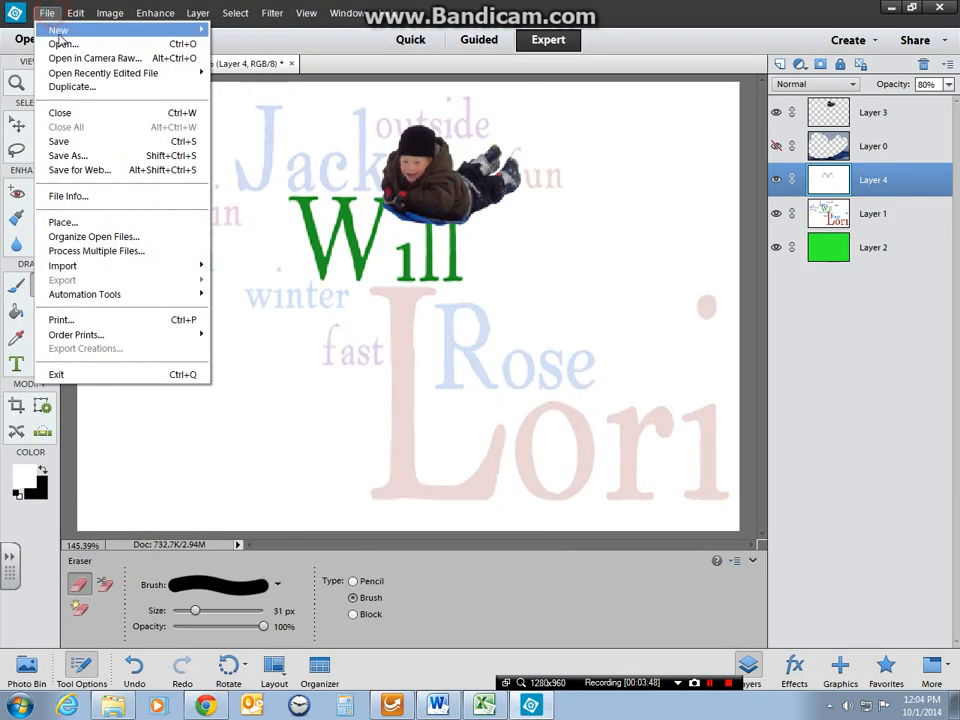
left_click(61, 44)
left_click(390, 215)
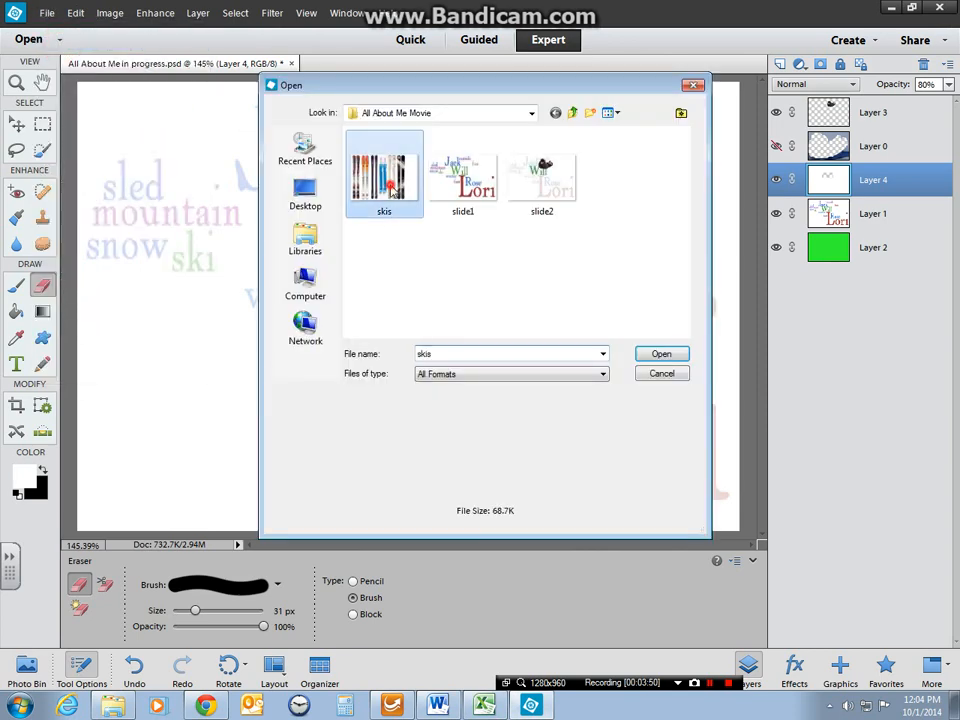
left_click(668, 354)
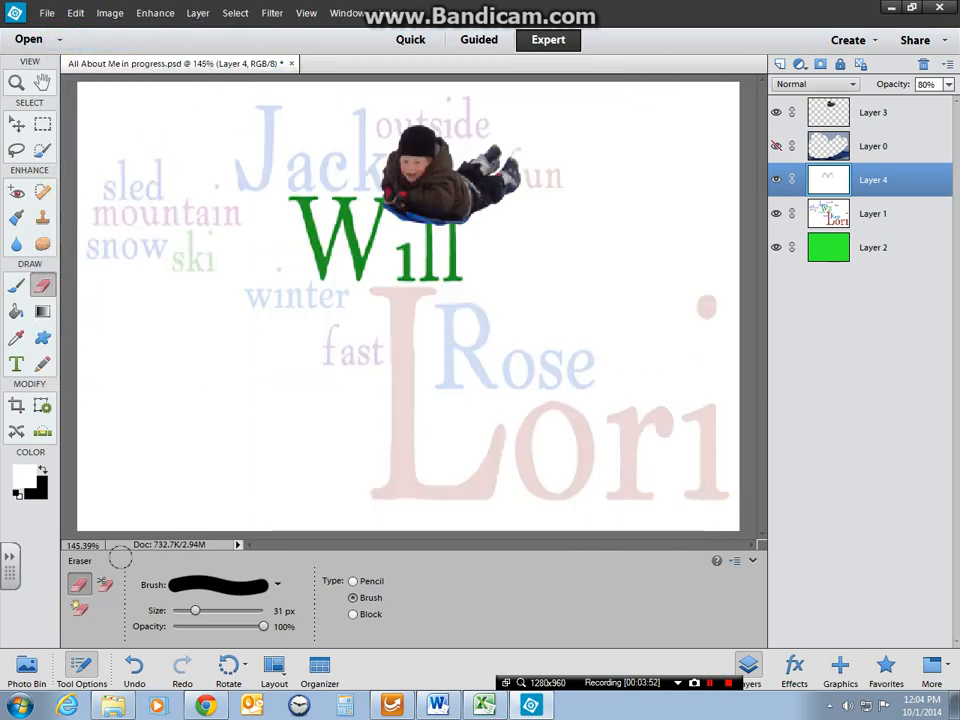
left_click(26, 670)
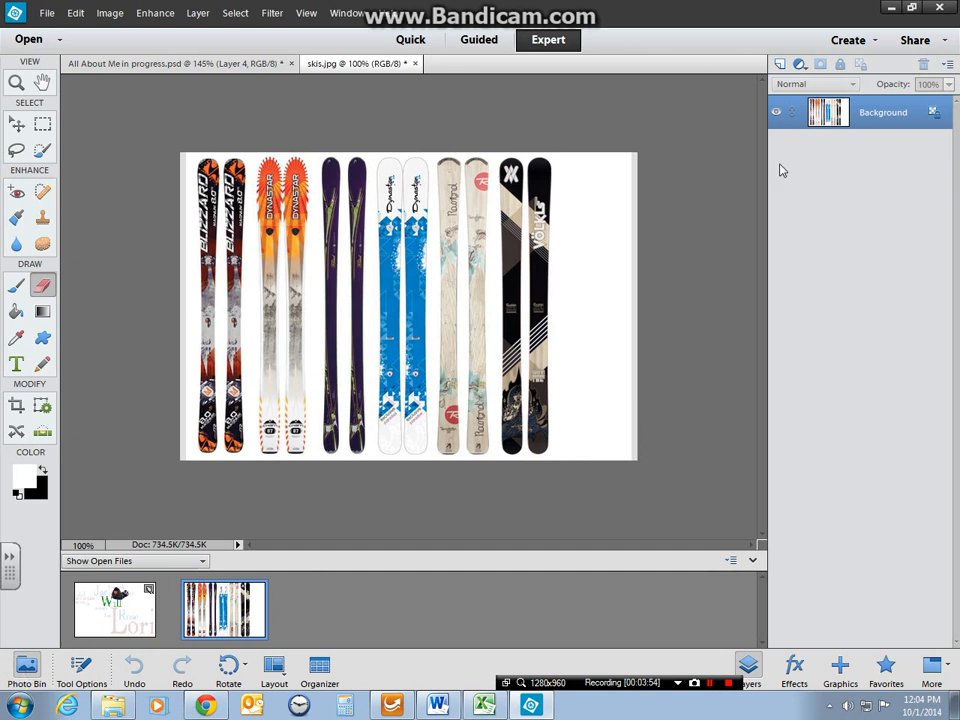
- Convert the skis image's Background to a regular layer and copy it into the All About Me in progress.psd document
double_click(880, 112)
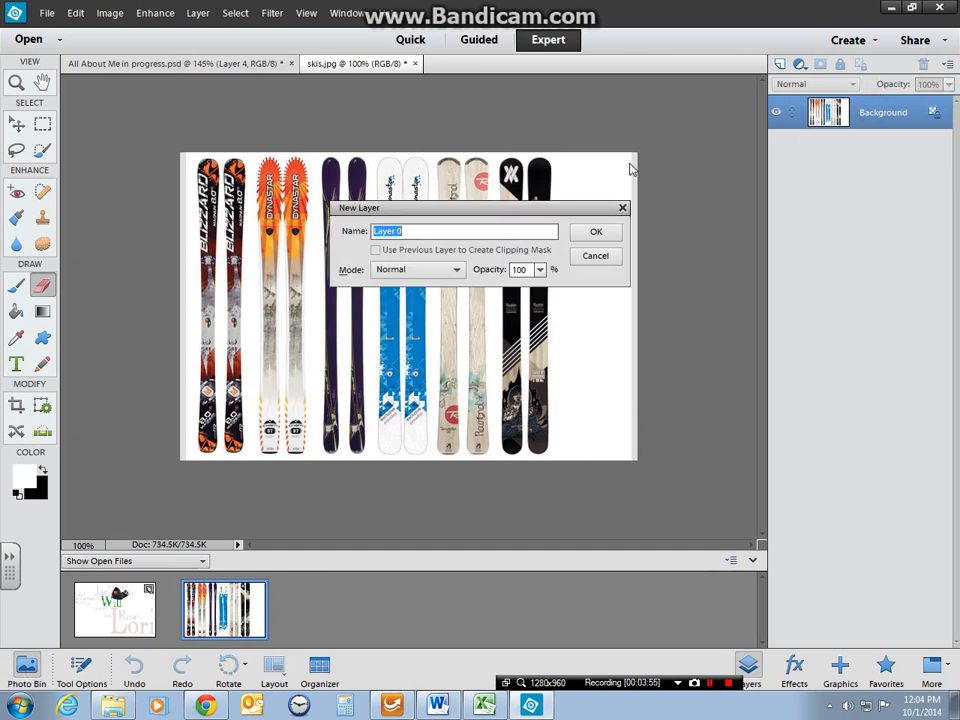
left_click(592, 232)
left_click(16, 123)
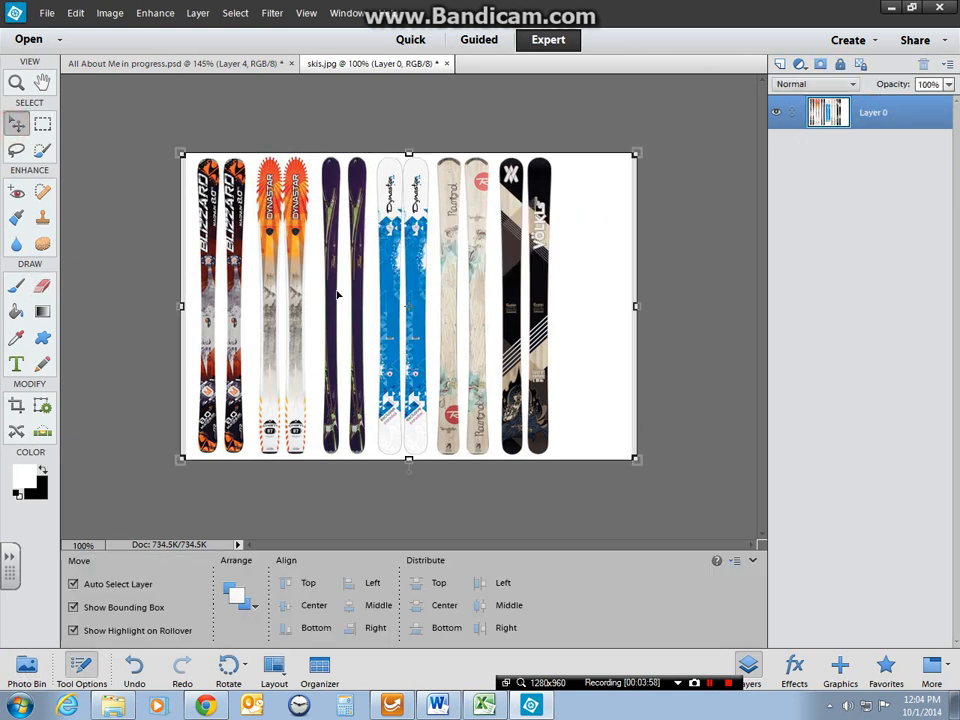
left_click(27, 664)
left_click_drag(410, 217, 122, 612)
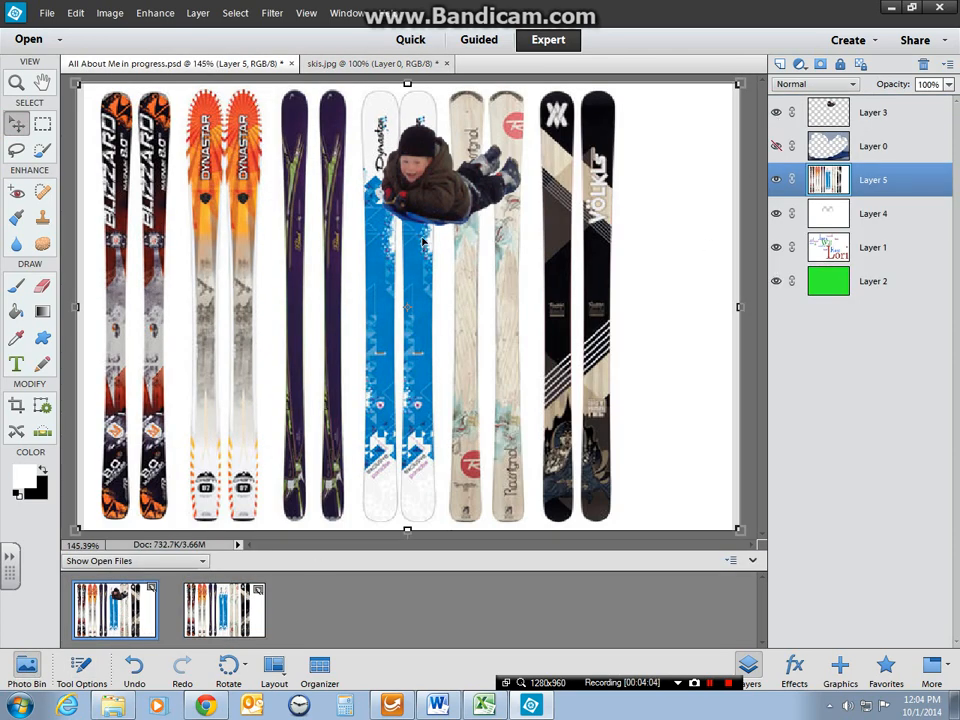
- Scale the imported skis layer down to about 63% in the lower-right part of the canvas and commit the transform
left_click_drag(76, 84, 322, 249)
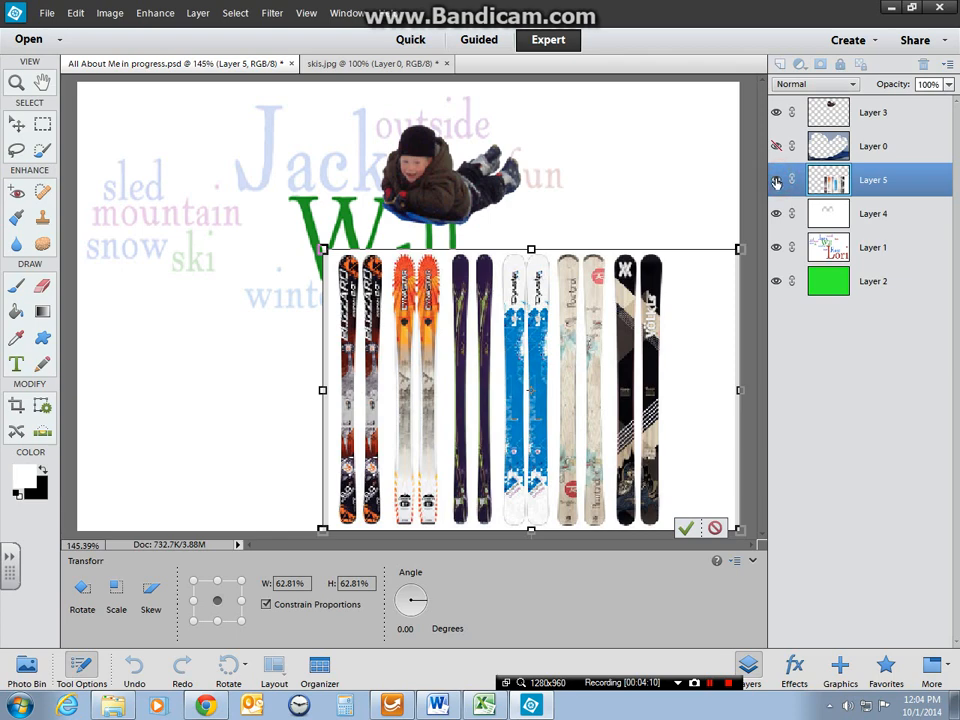
left_click(25, 665)
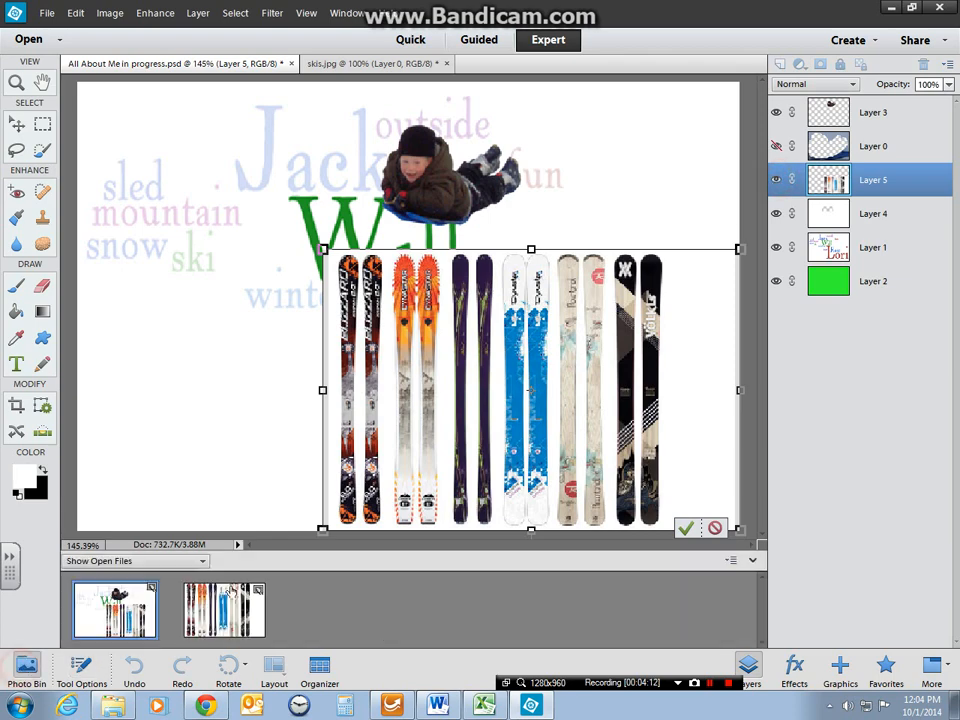
right_click(241, 597)
left_click(235, 614)
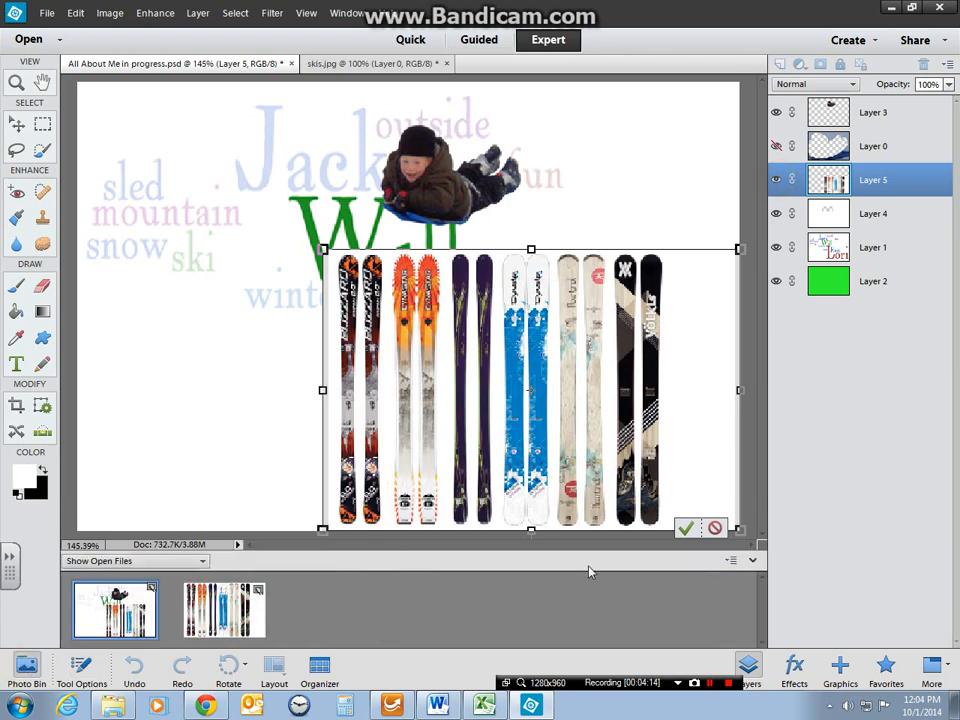
left_click(689, 529)
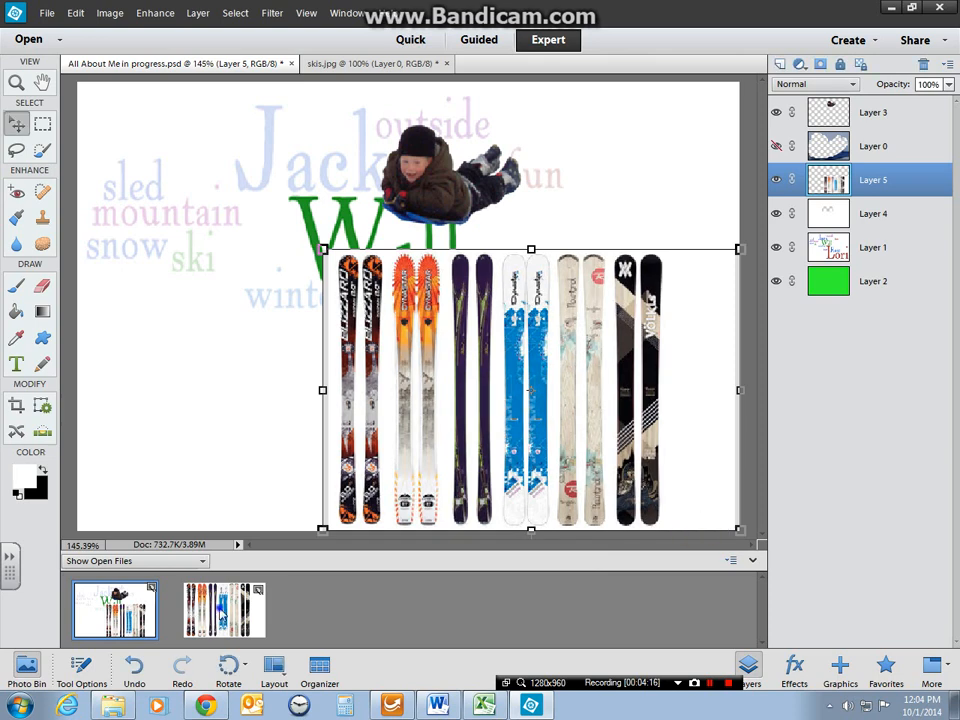
- Close skis.jpg without saving its changes, and hide Layer 5 in the PSD
right_click(218, 608)
left_click(240, 407)
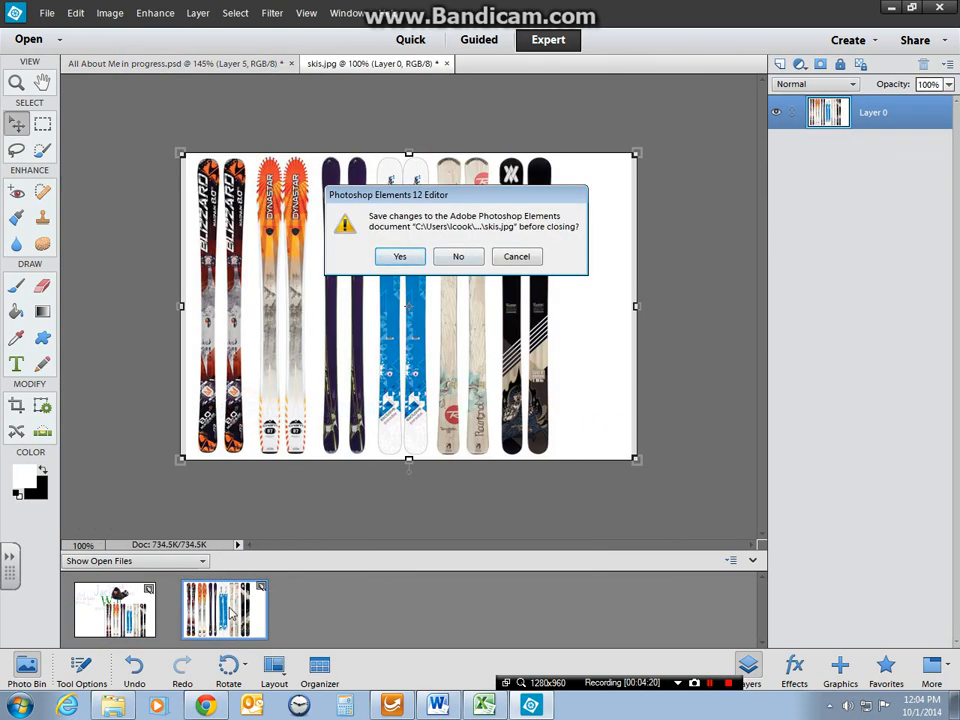
left_click(459, 258)
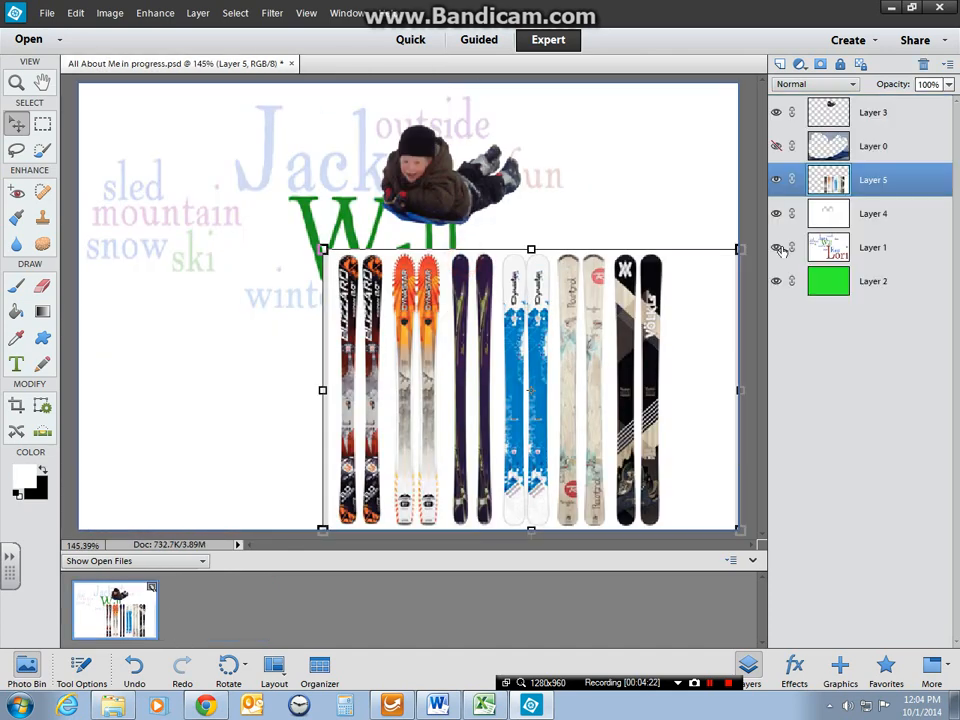
left_click(776, 181)
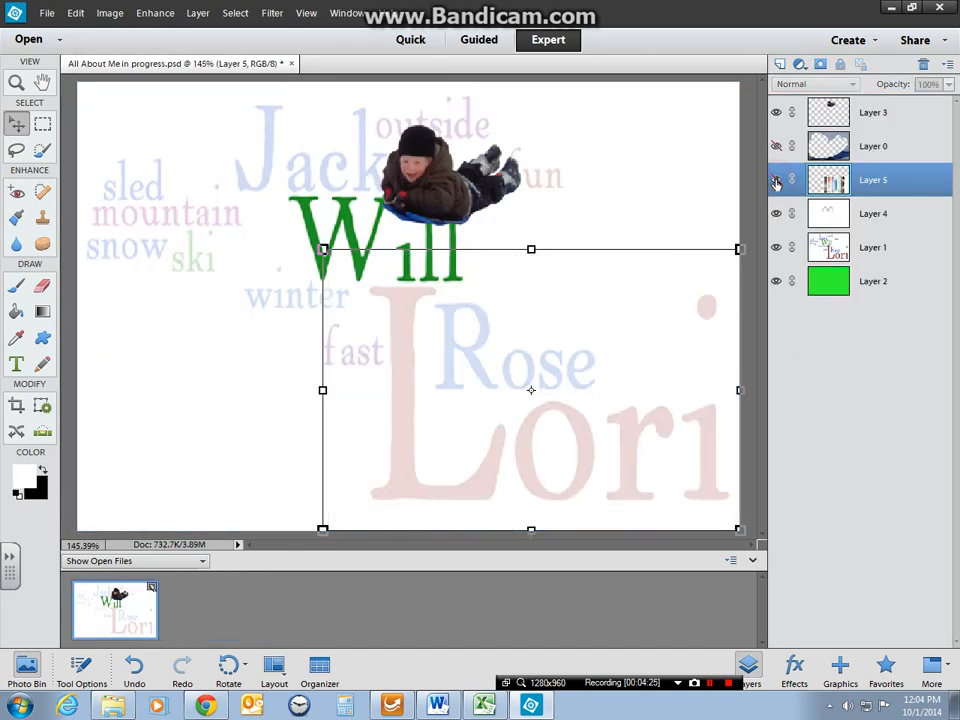
left_click(843, 248)
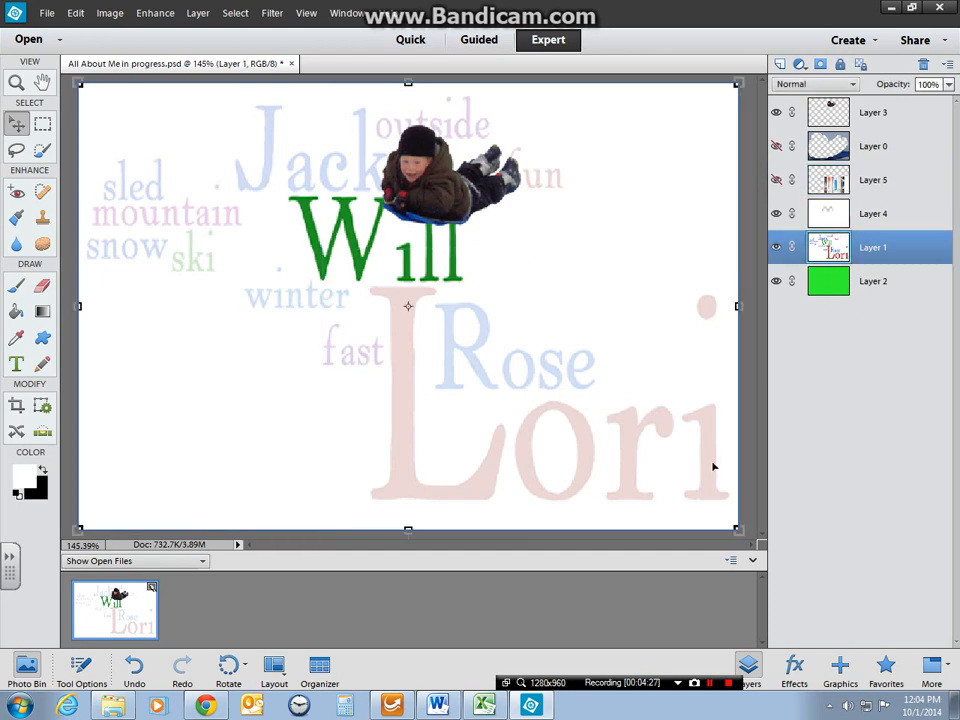
- Review STEP FIVE of the Word instructions on creating the rest of the layers, and return to Photoshop Elements
left_click(437, 705)
scroll(335, 530, "down", 5)
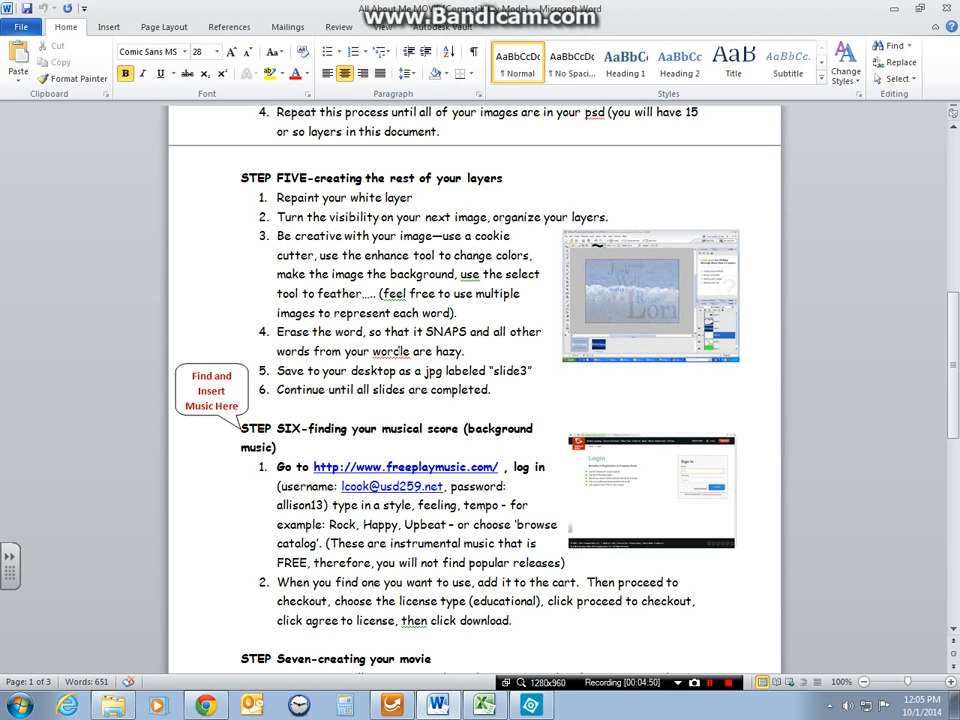
key("alt+Tab")
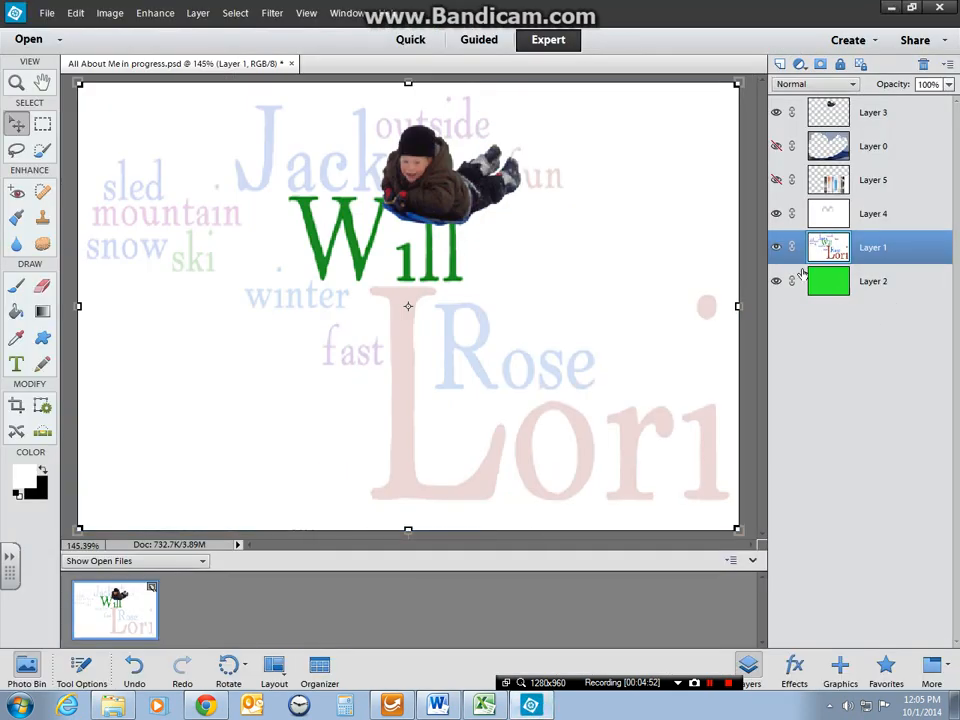
- Delete the partly erased white Layer 4, and add a new layer filled with white above the wordle's Layer 1
left_click(857, 217)
right_click(857, 216)
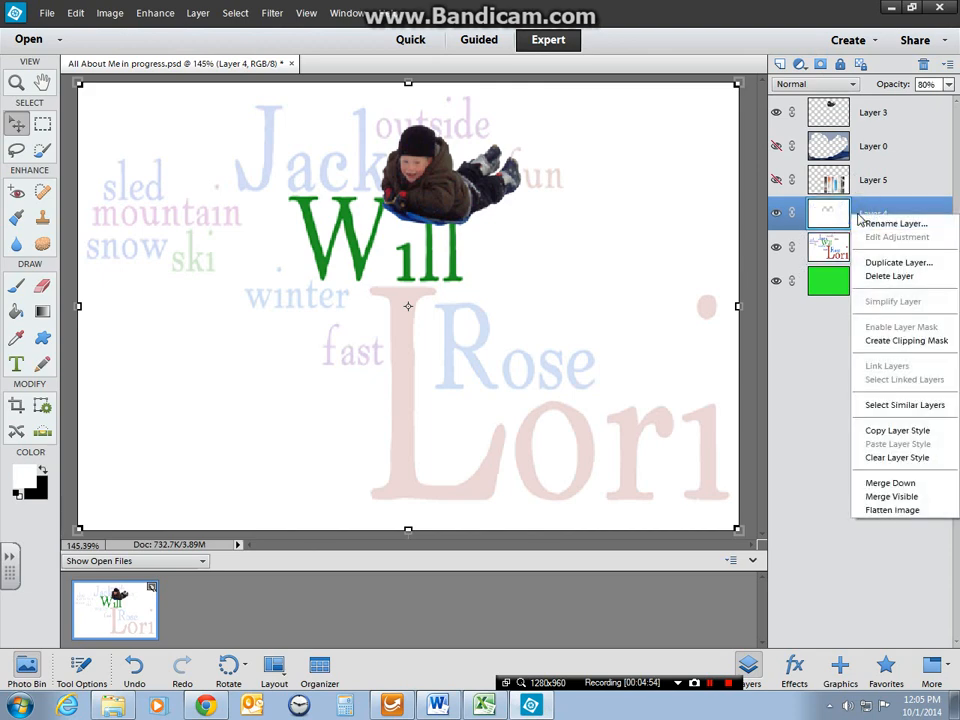
left_click(877, 277)
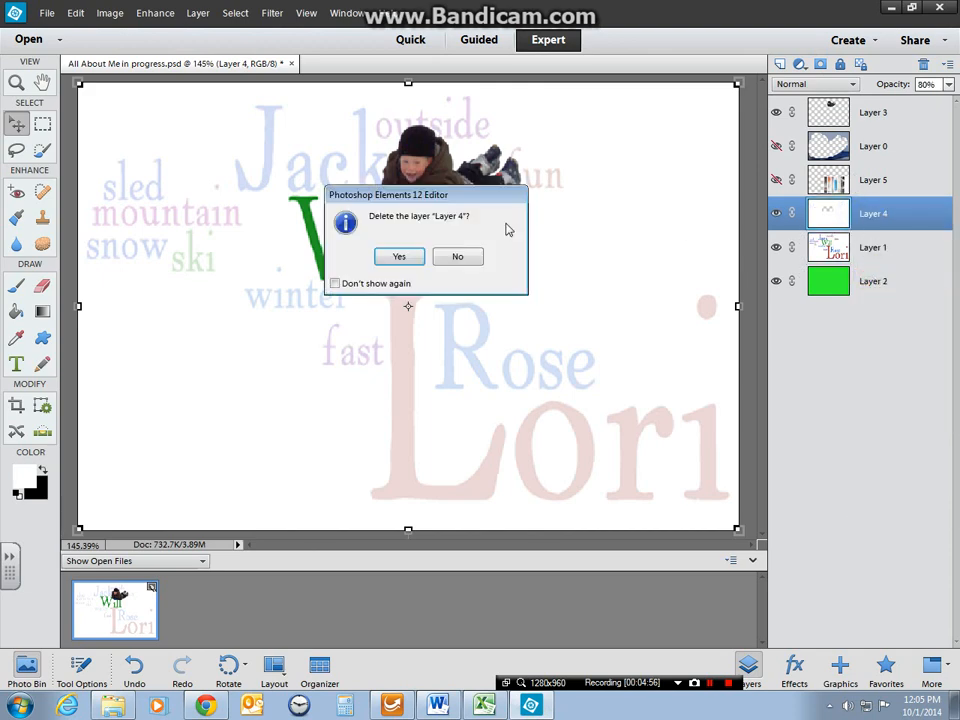
left_click(392, 260)
left_click(779, 64)
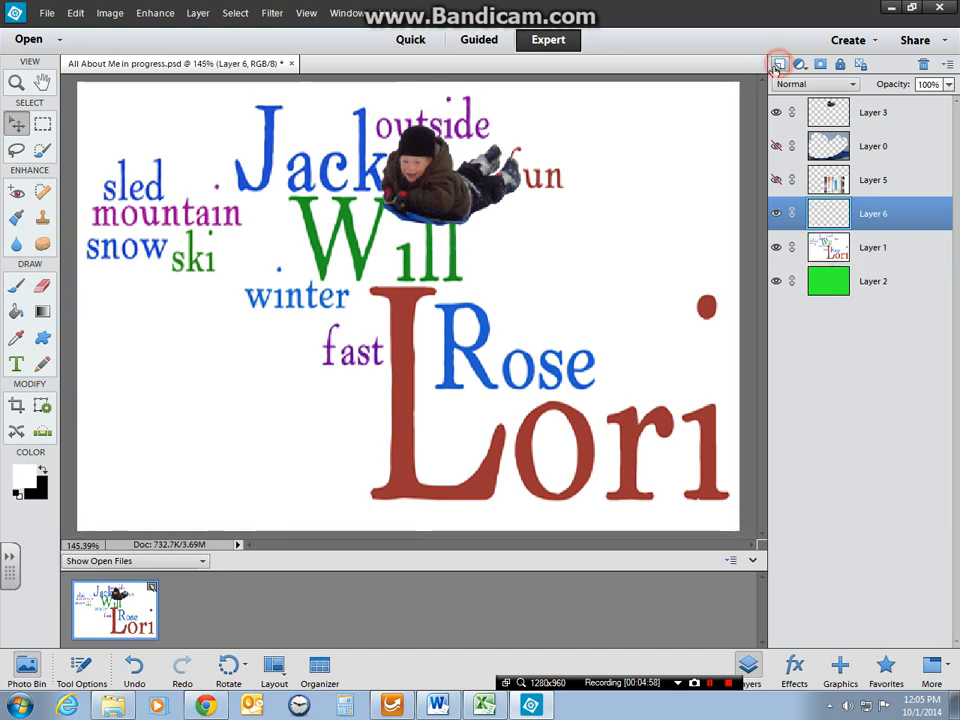
left_click(16, 311)
left_click(519, 172)
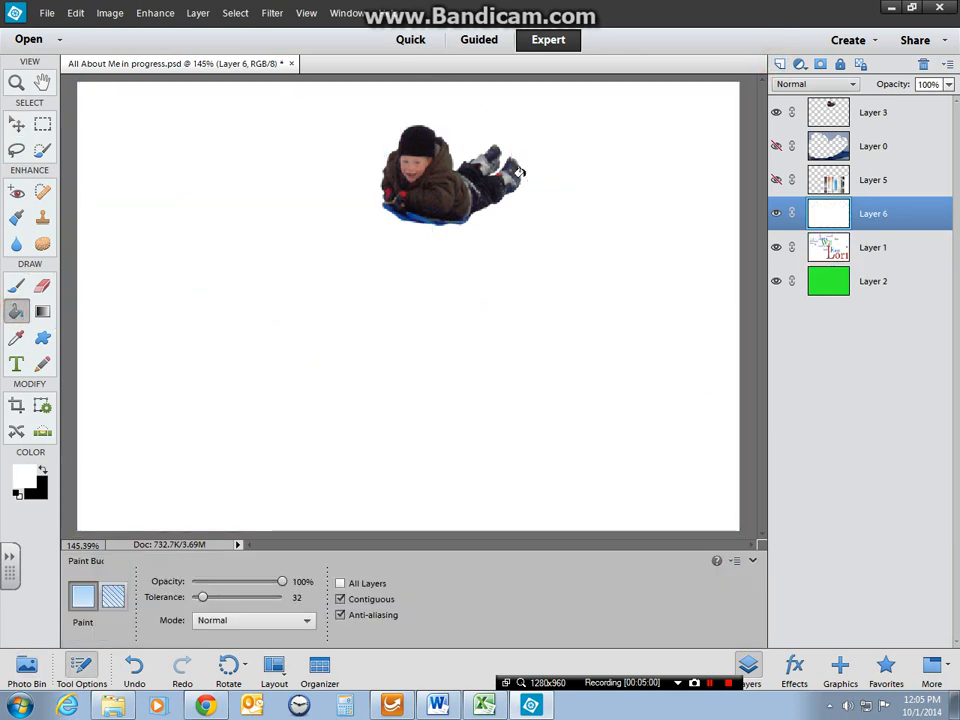
- Hide the sledding boy on Layer 3, show the skis on Layer 5, and activate the Magic Wand tool
left_click(777, 113)
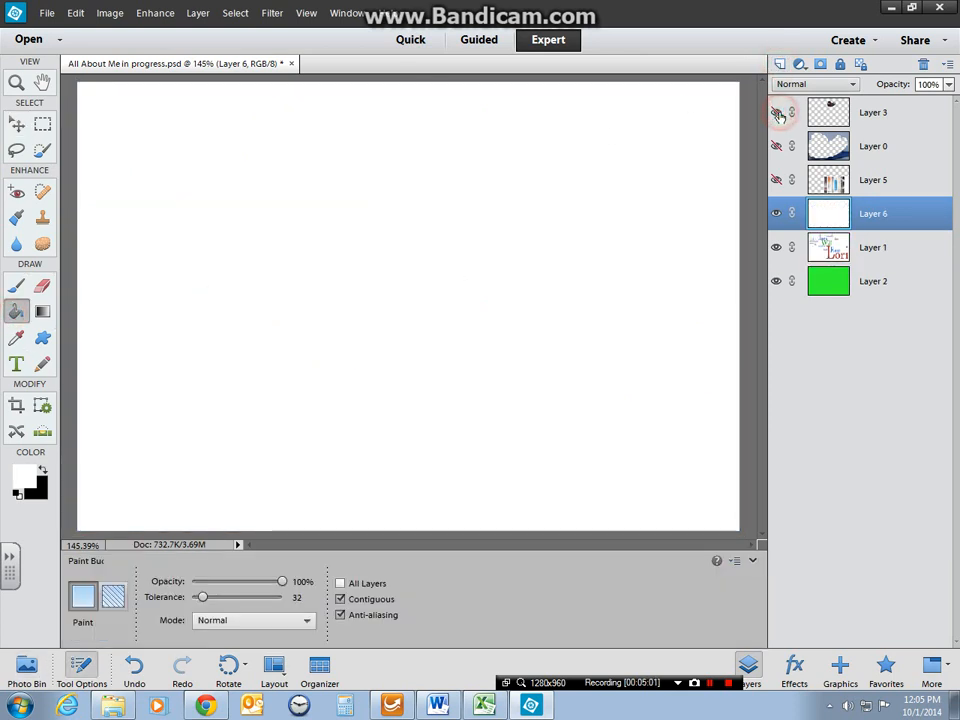
left_click(776, 180)
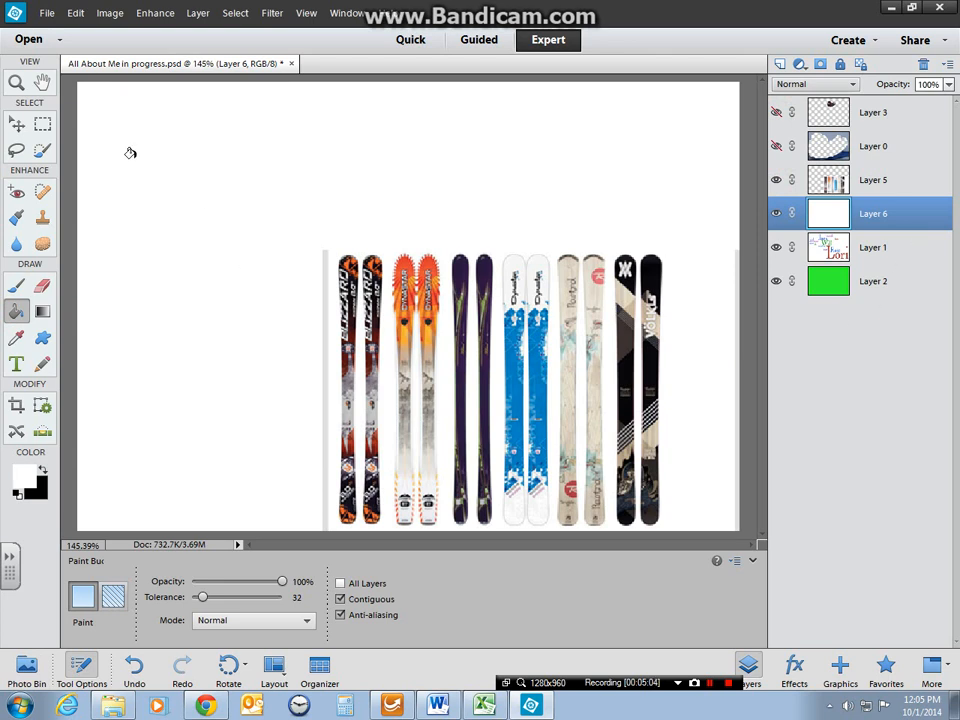
left_click(42, 150)
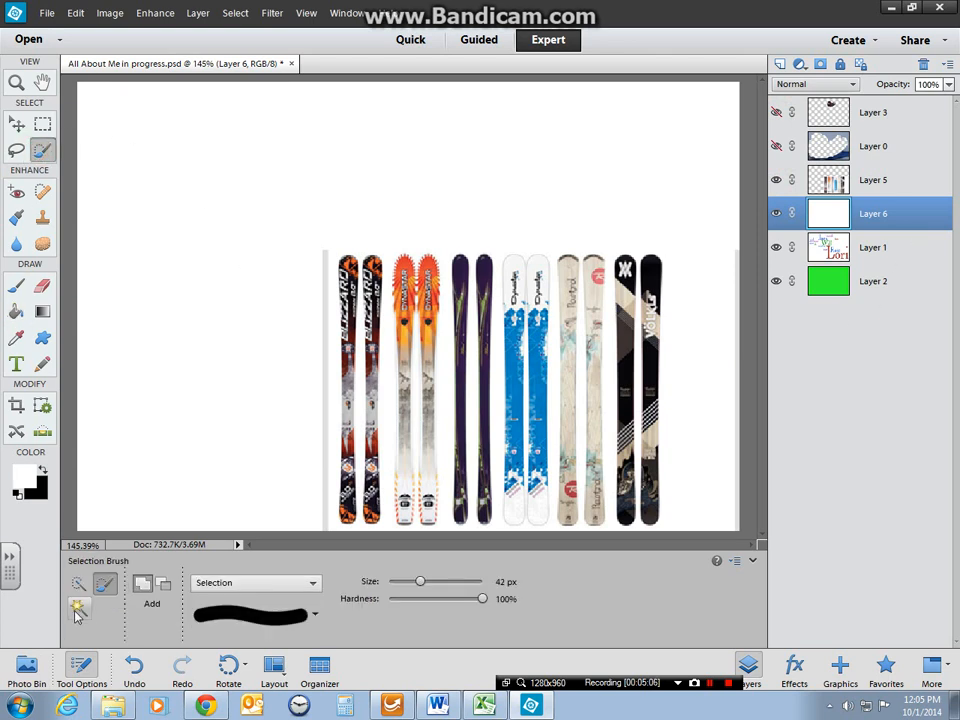
left_click(79, 606)
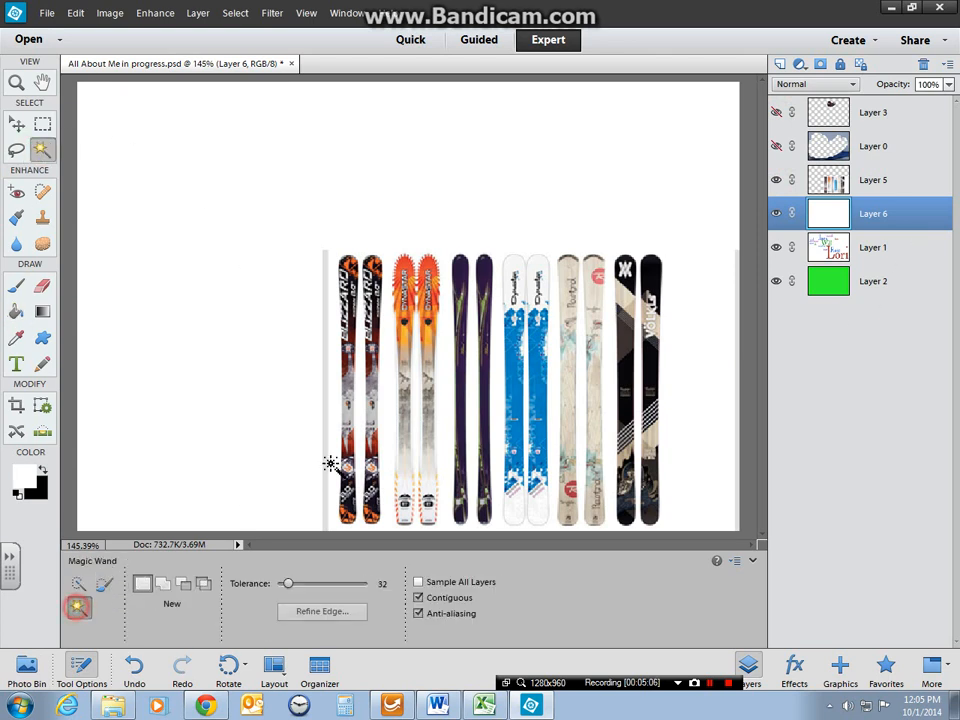
left_click(388, 427)
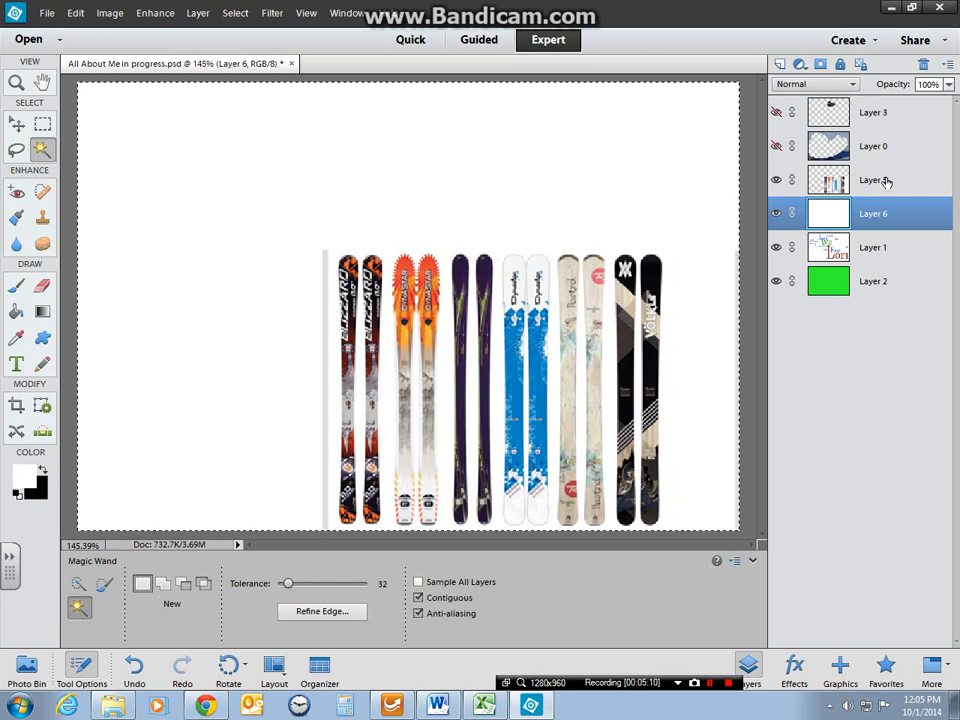
left_click(75, 13)
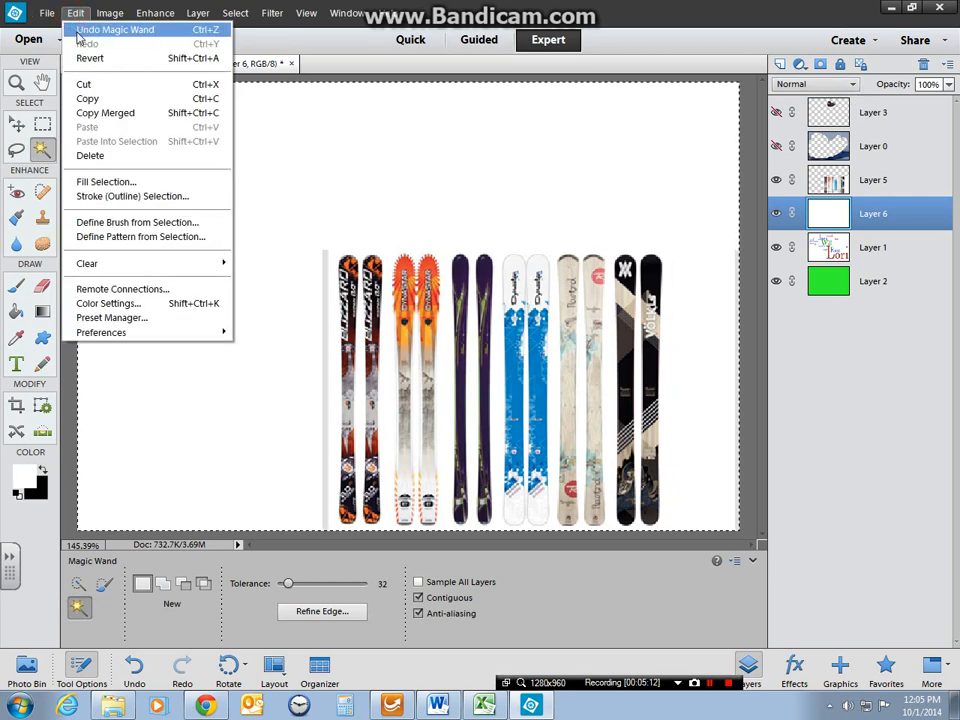
left_click(80, 28)
- Select the white background around the skis on Layer 5 with the Magic Wand and cut it out
left_click(836, 178)
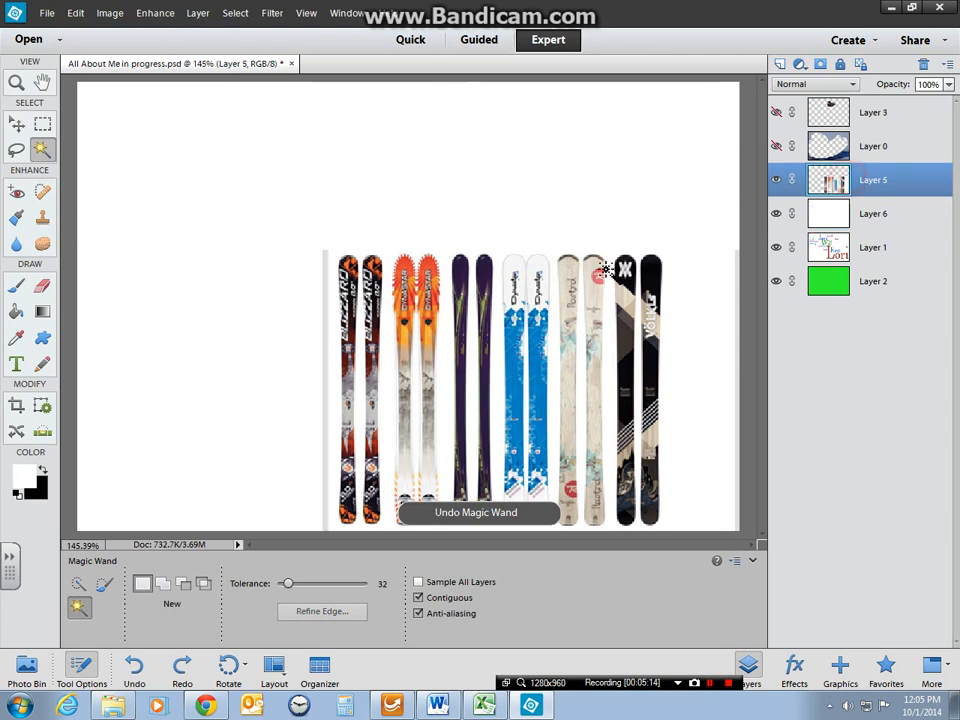
left_click(504, 369)
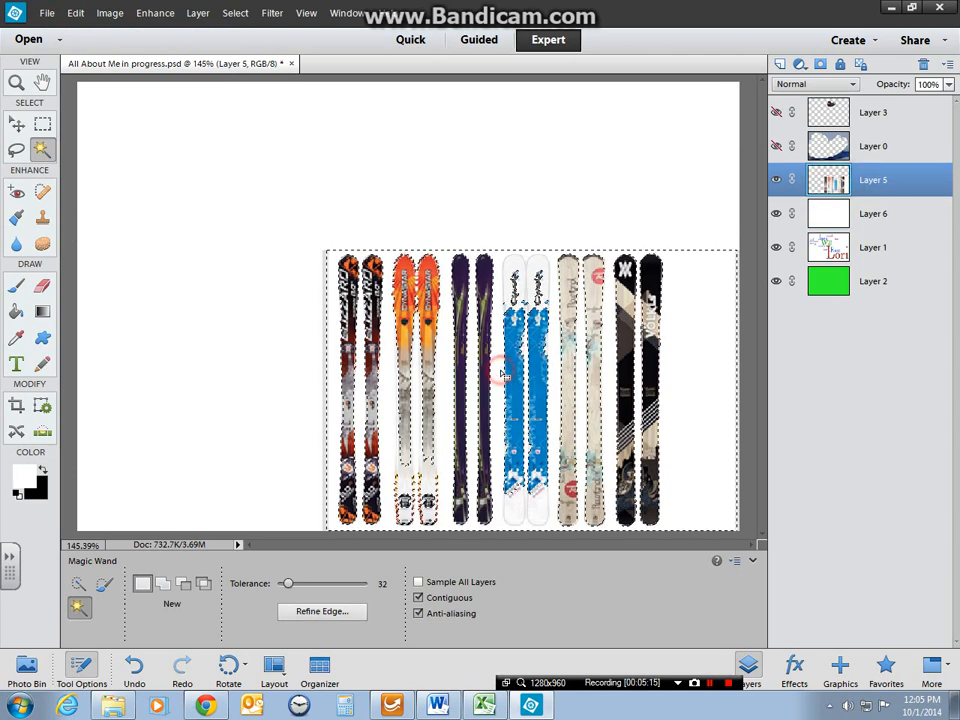
left_click(77, 13)
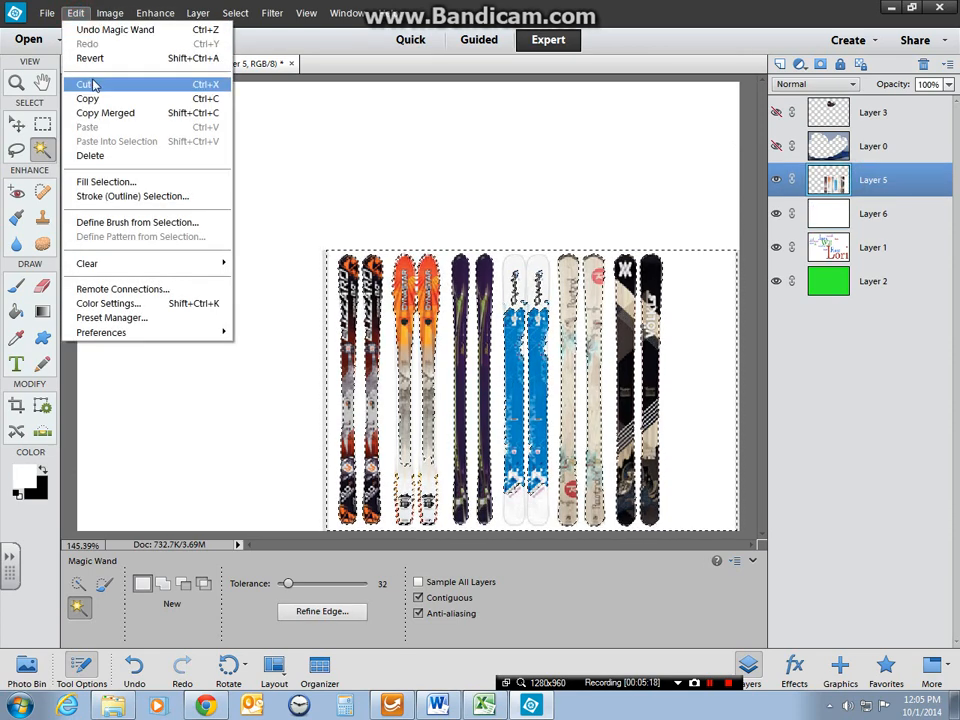
left_click(80, 83)
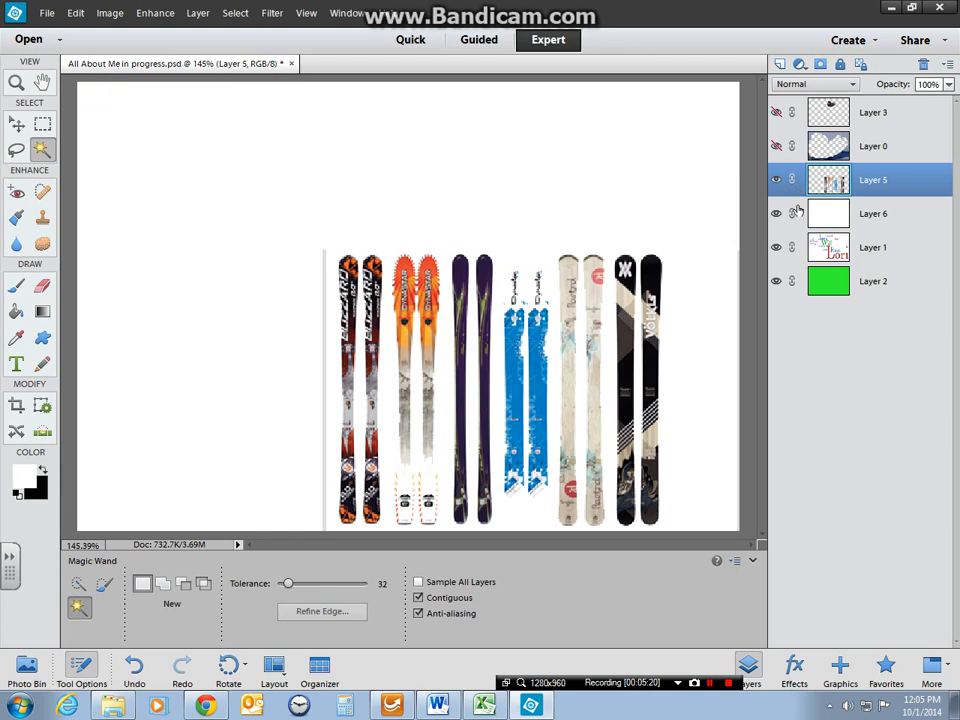
- Set the opacity of the white Layer 6 to 80% so the wordle shows hazily
left_click(880, 215)
left_click(948, 84)
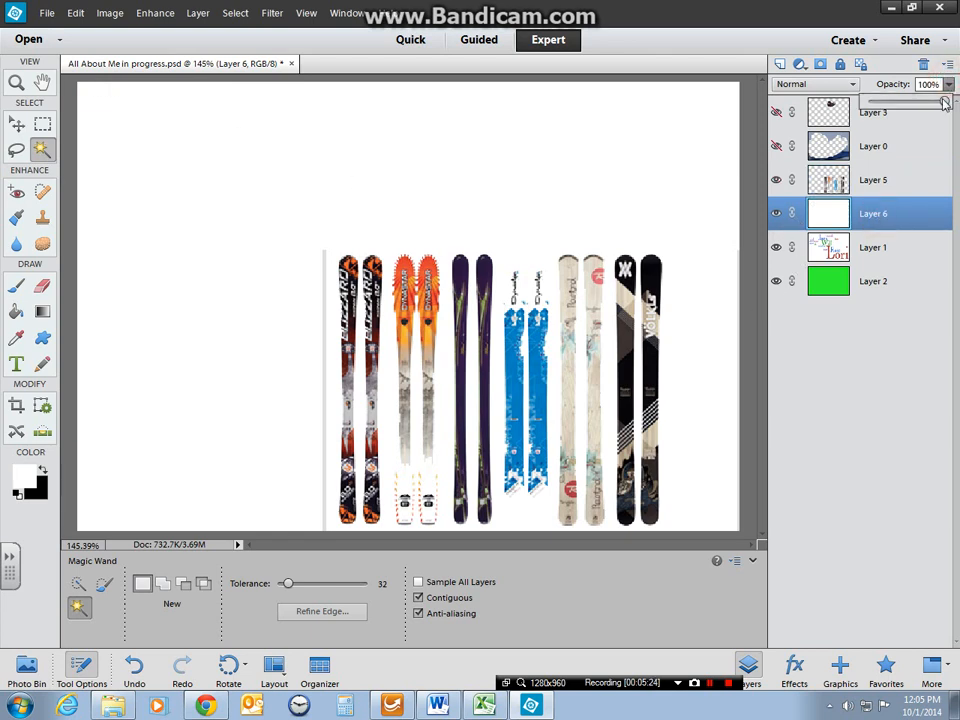
left_click_drag(944, 103, 930, 104)
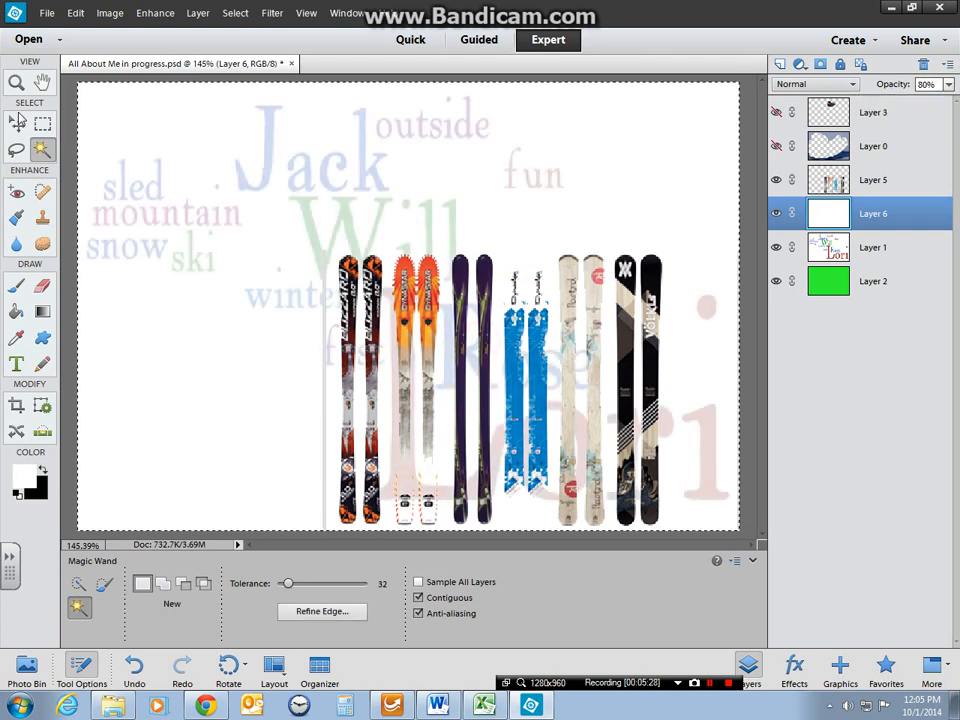
- Make the skis on Layer 5 the active layer for the Move tool and clear the selection around the canvas
left_click(16, 122)
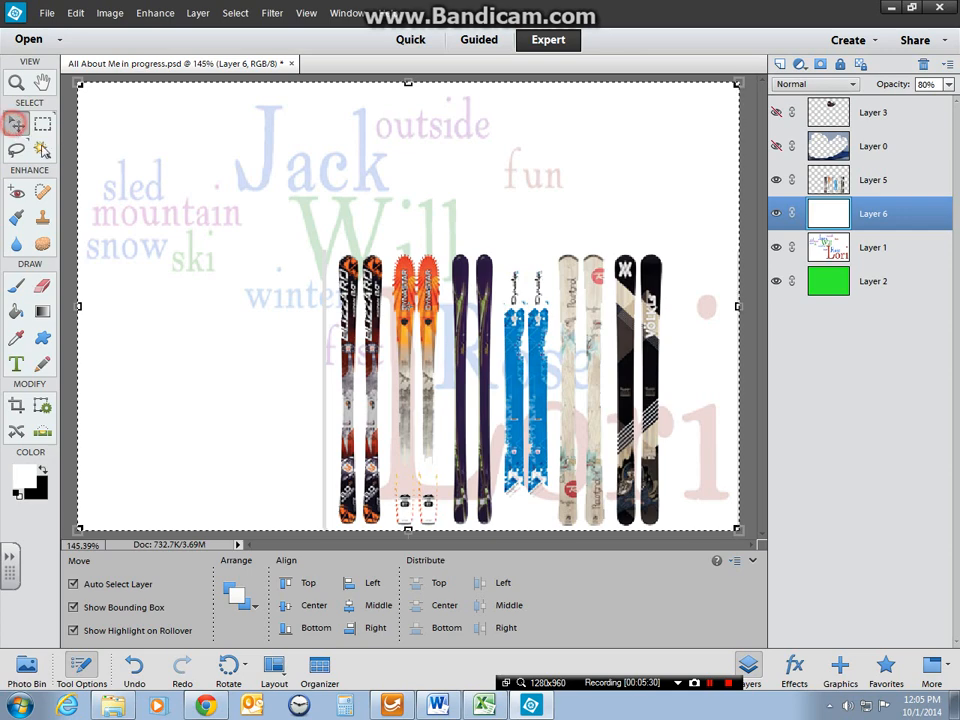
left_click(868, 174)
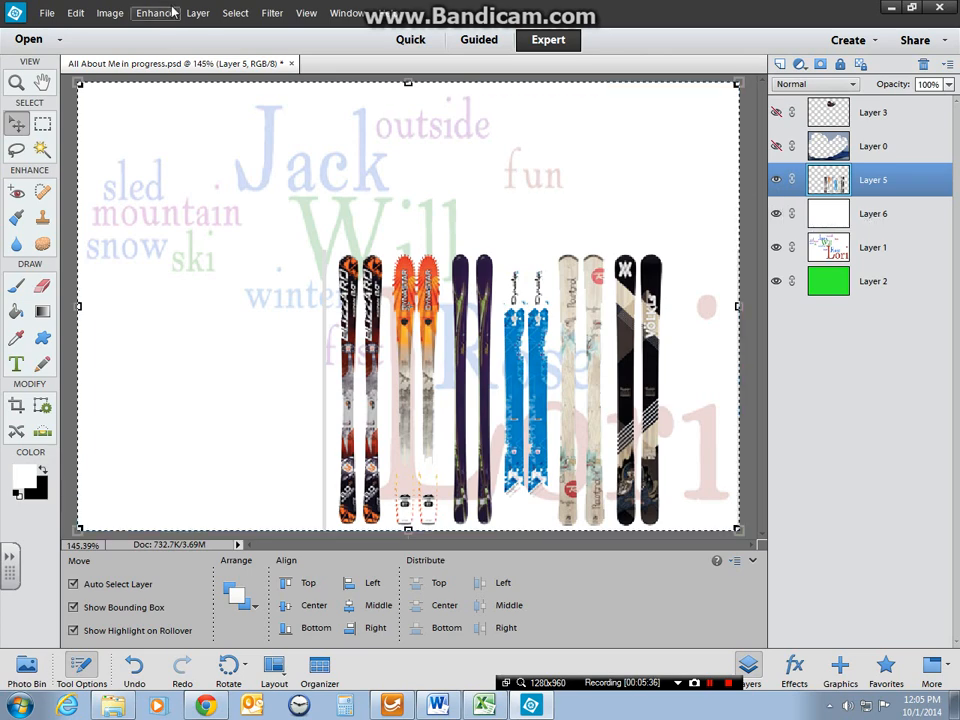
left_click(236, 14)
left_click(248, 43)
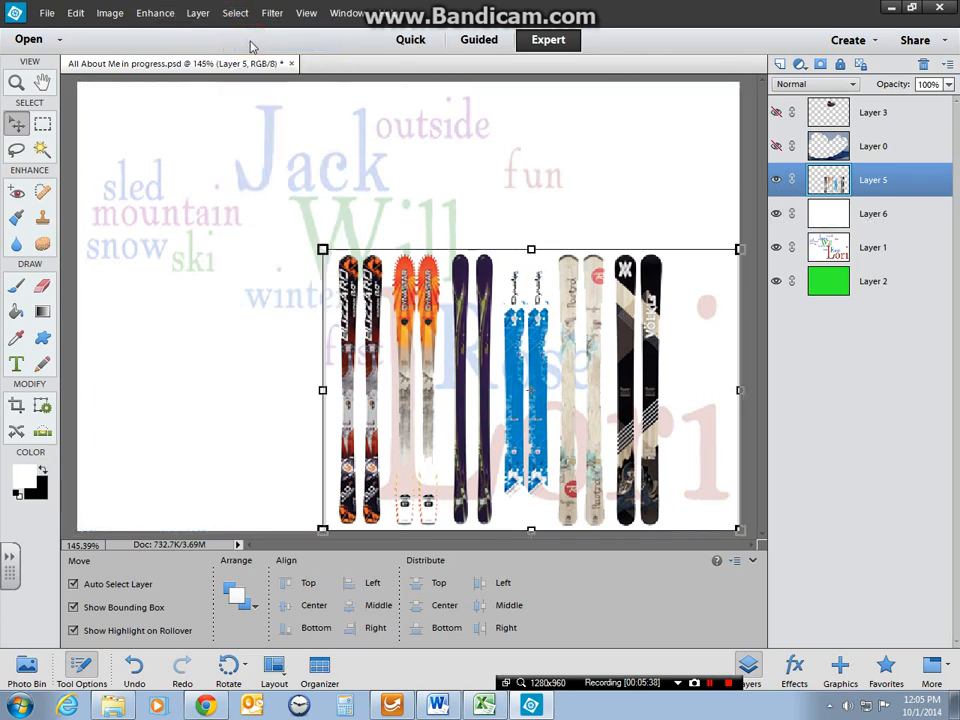
- Enlarge the skis to about 159% to fill the canvas, and move their layer below the white Layer 6
left_click_drag(322, 249, 103, 44)
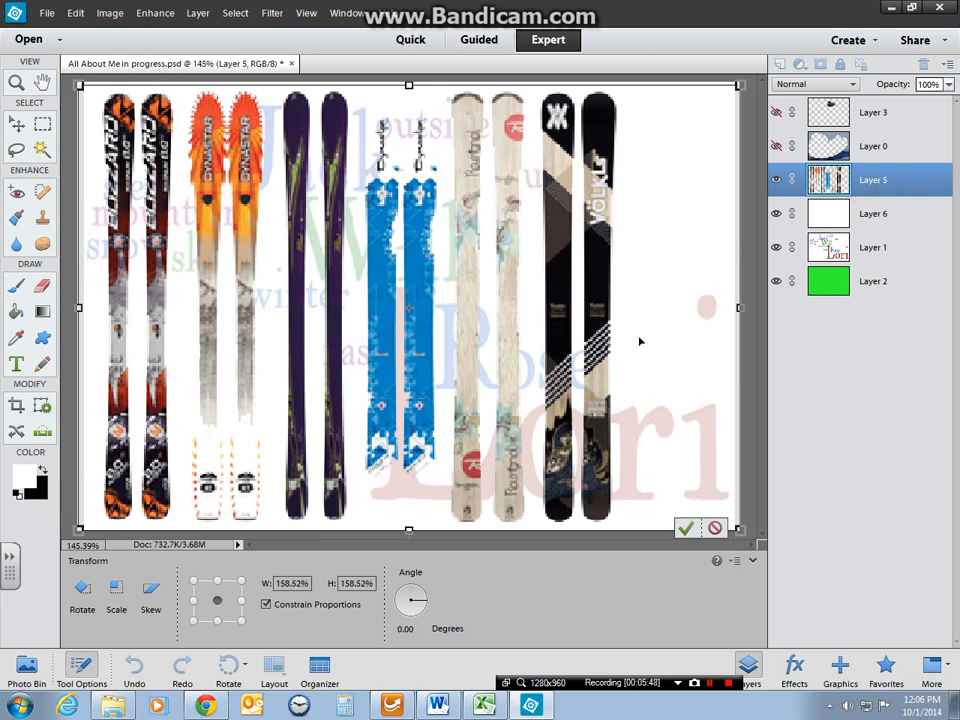
left_click(713, 528)
left_click_drag(891, 186, 874, 231)
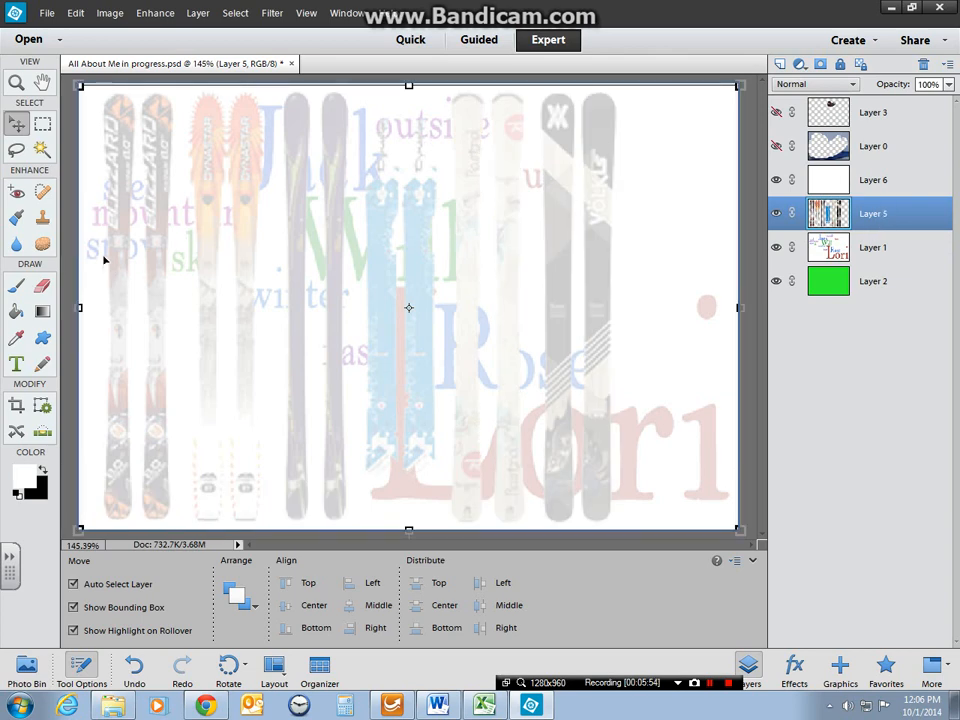
left_click(103, 285)
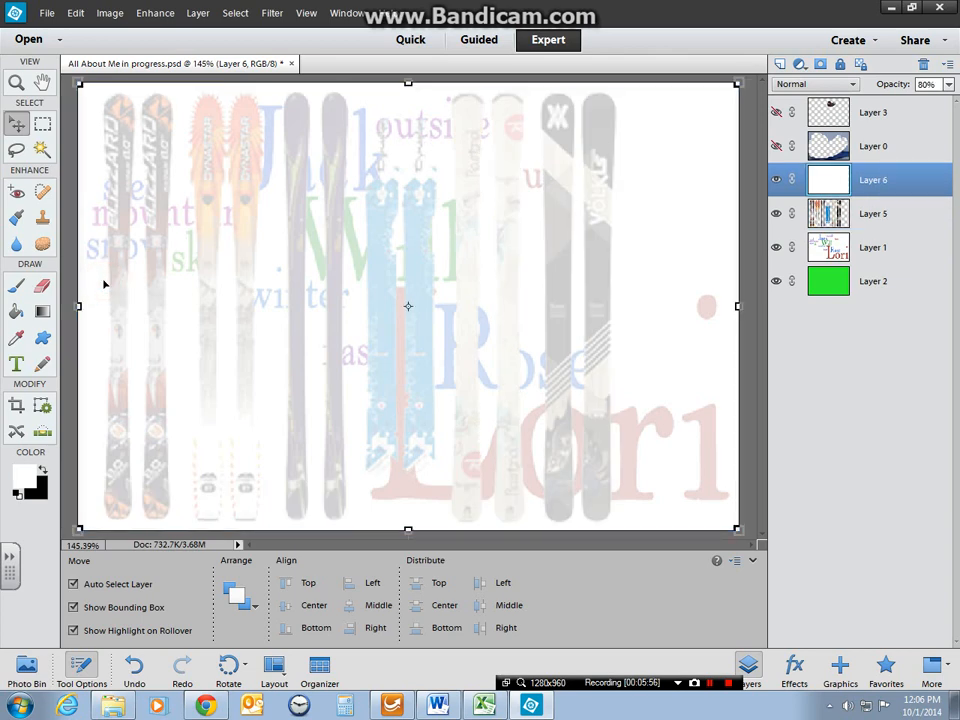
- Hide the skis on Layer 5 and switch to the Eraser with Layer 6 active
left_click(778, 213)
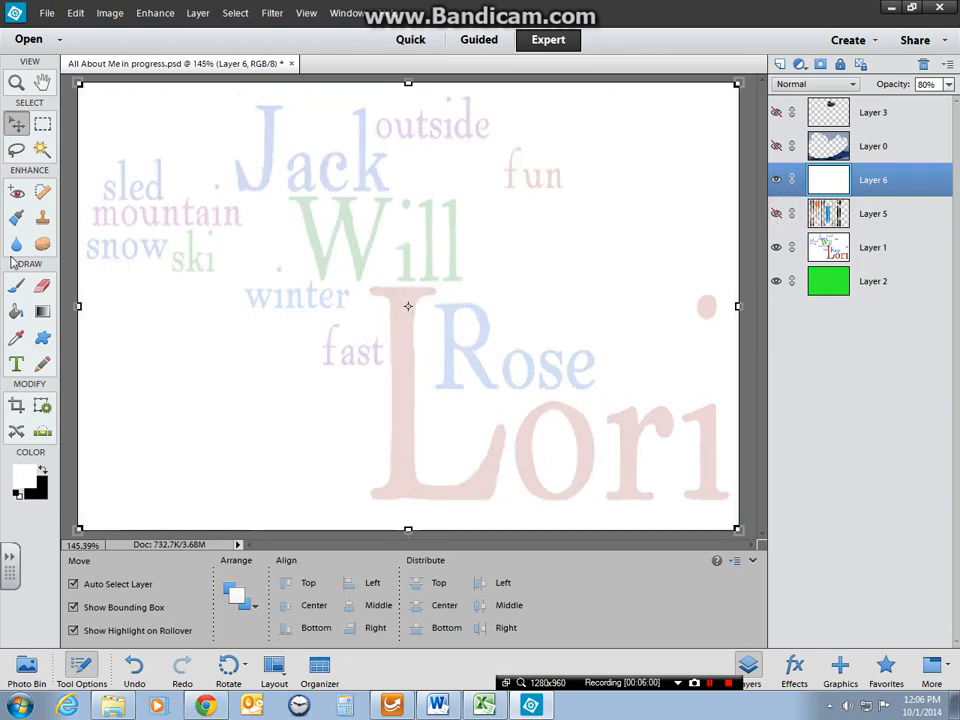
left_click(42, 286)
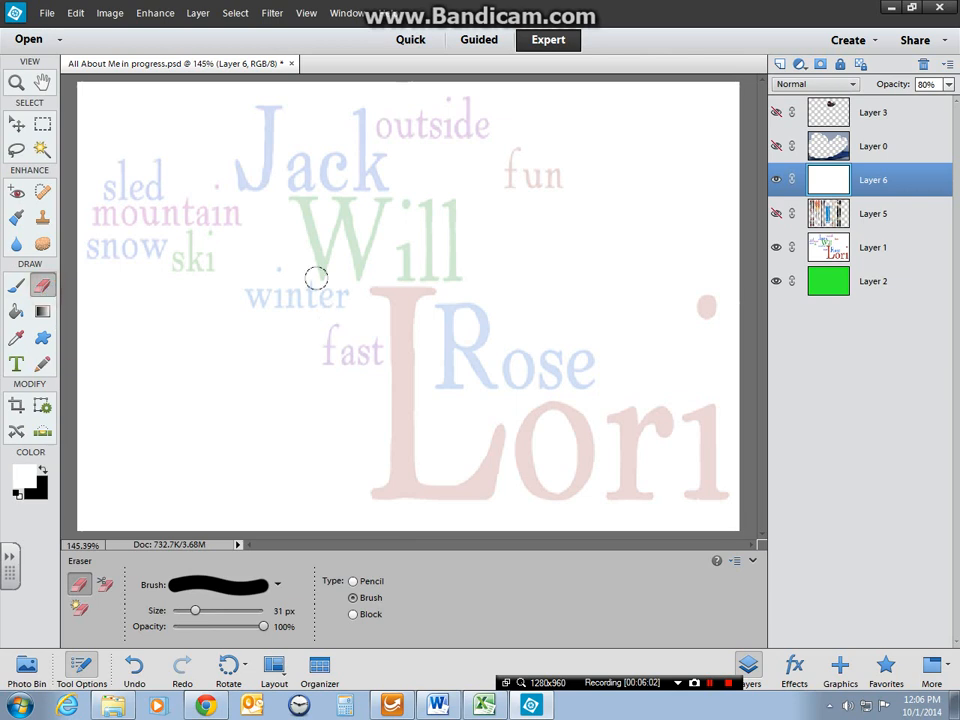
key("ctrl+equal")
key("ctrl+equal")
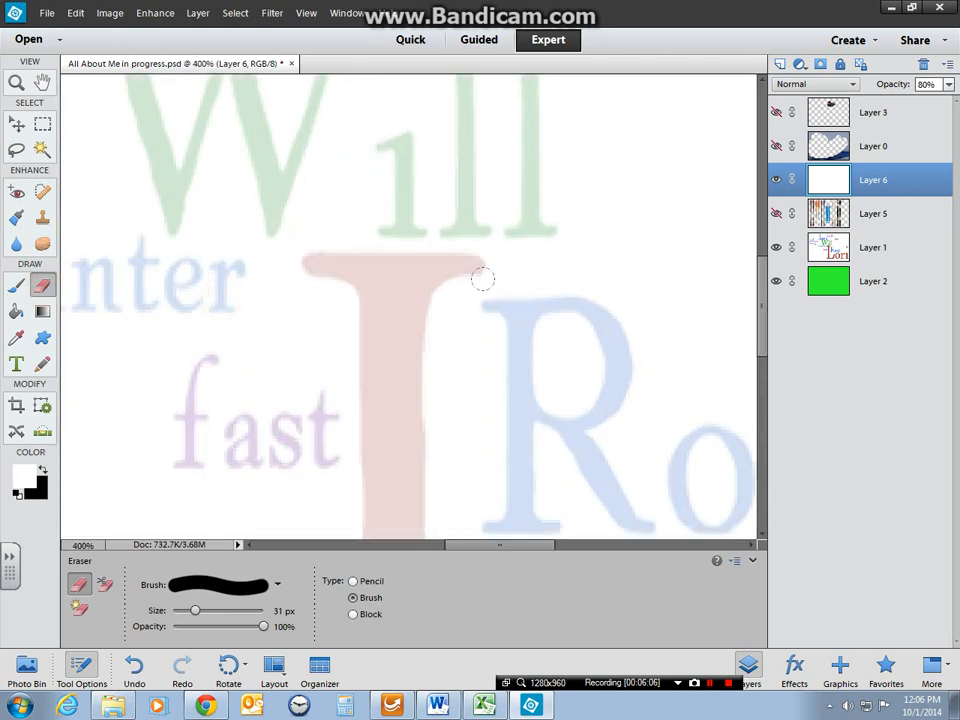
left_click_drag(279, 315, 389, 315)
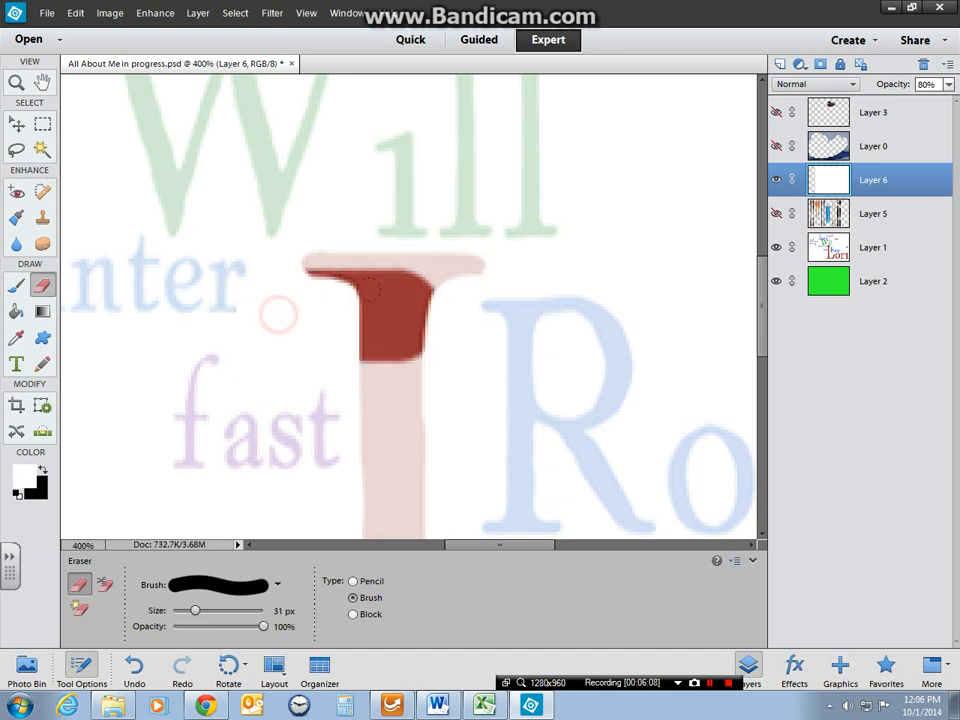
left_click(72, 14)
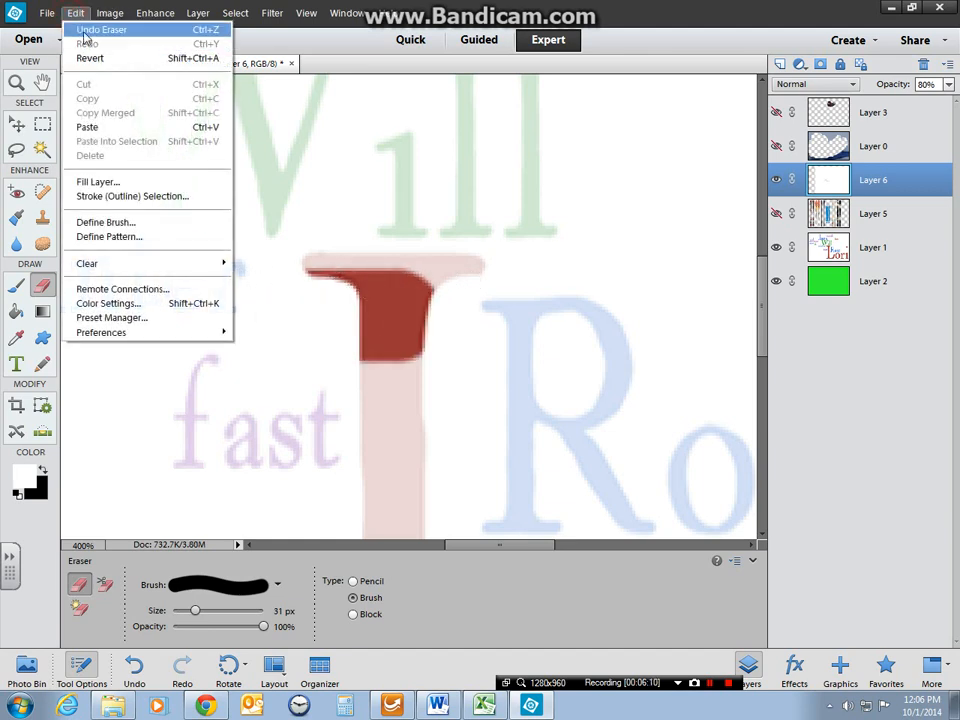
left_click(95, 30)
left_click_drag(483, 548, 398, 546)
scroll(306, 403, "up", 2)
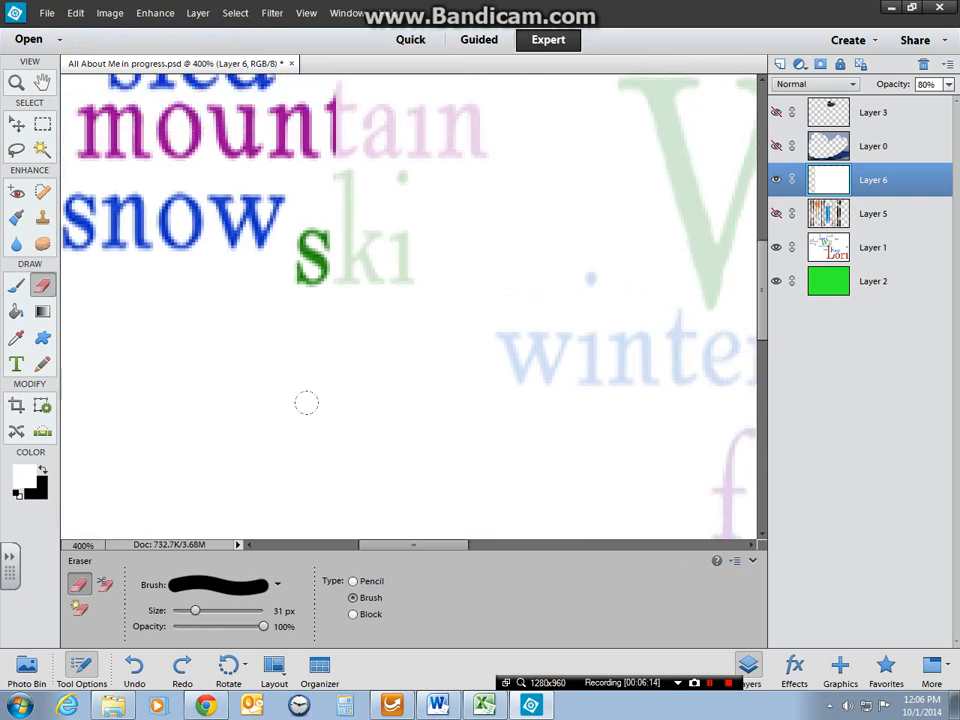
left_click(85, 14)
left_click(90, 28)
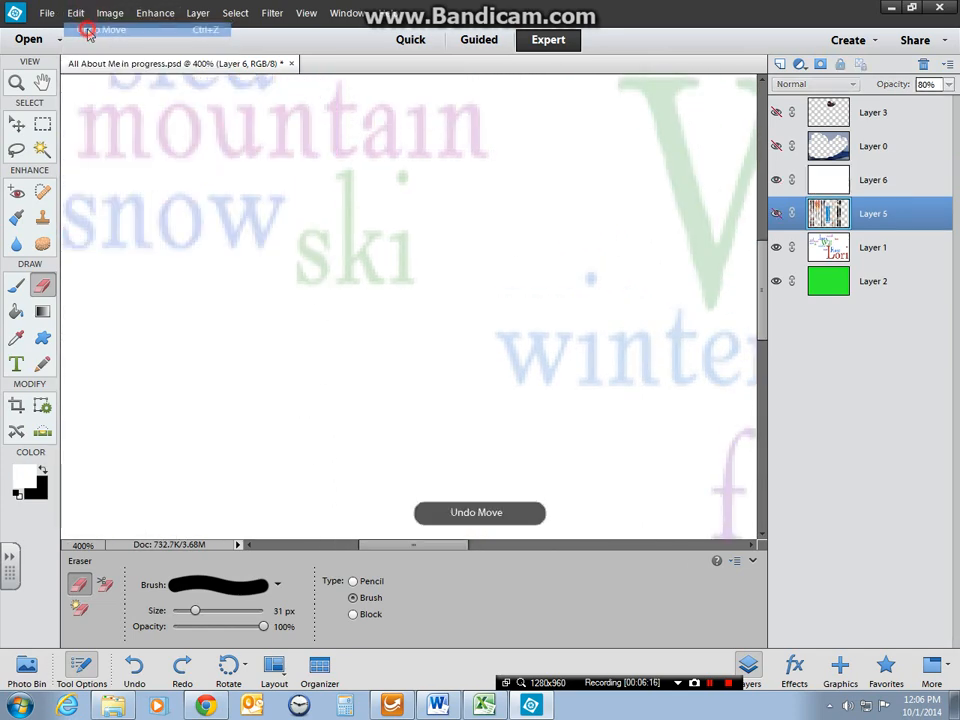
- Make Layer 6 active again and erase it over the word "ski", touching up the edges with a 10 px eraser
left_click(358, 218)
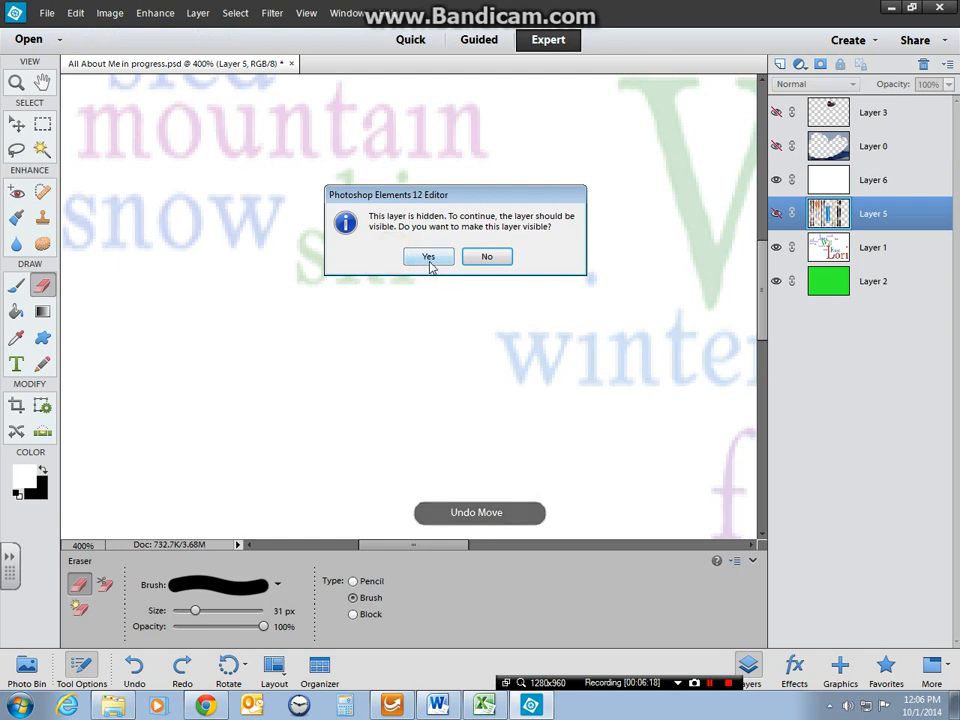
left_click(489, 259)
left_click(830, 180)
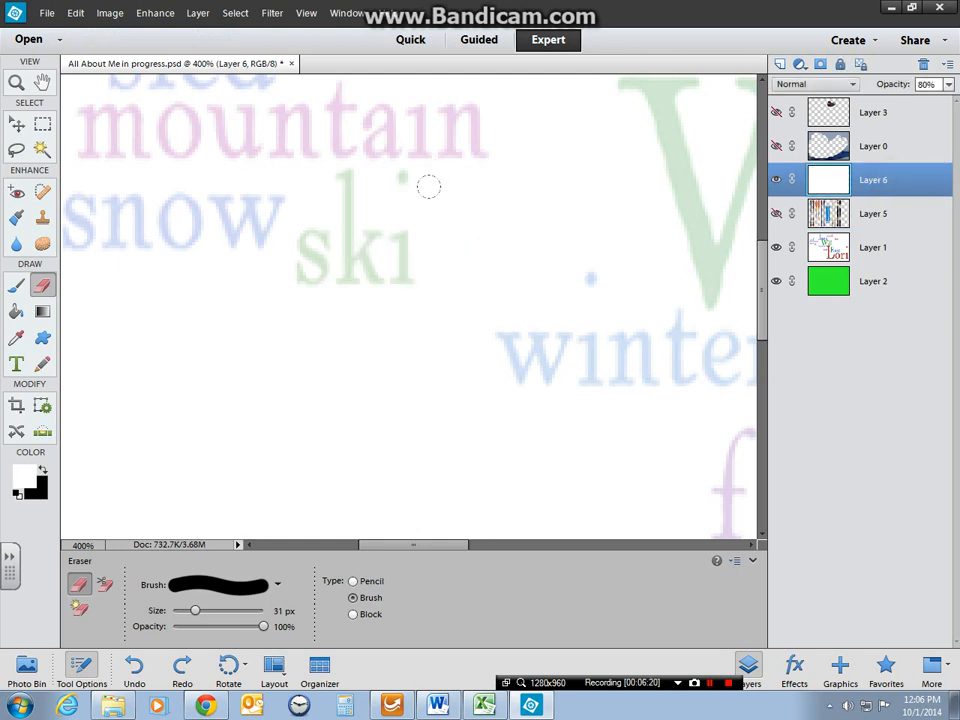
mouse_move(424, 259)
left_mouse_down()
mouse_move(375, 216)
mouse_move(300, 235)
mouse_move(313, 171)
mouse_move(379, 171)
mouse_move(363, 176)
left_mouse_up()
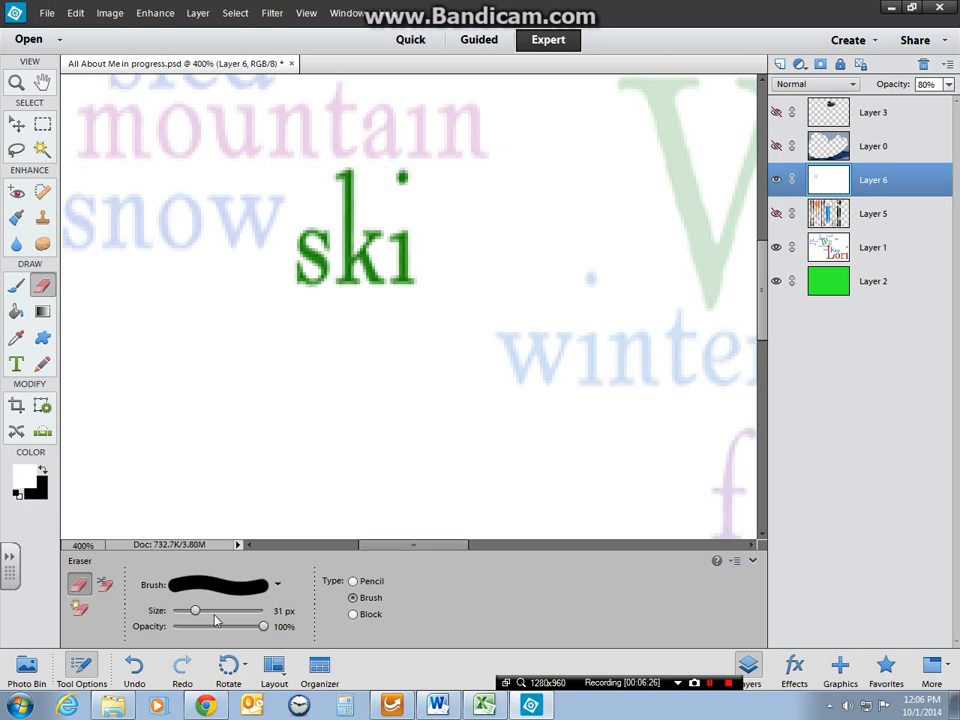
left_click_drag(197, 615, 180, 611)
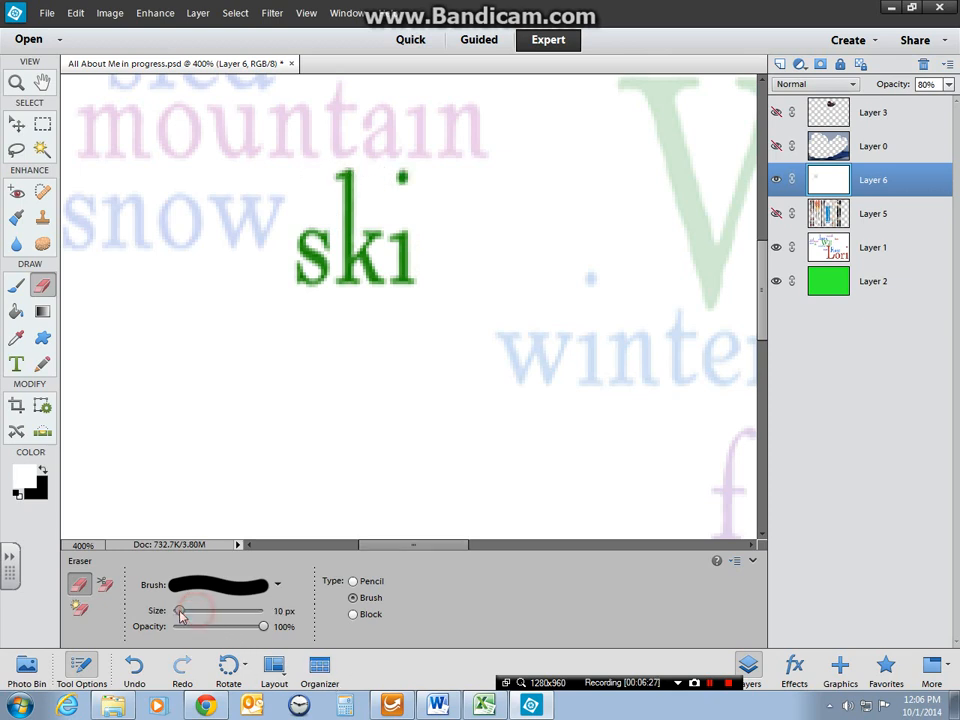
left_click(337, 171)
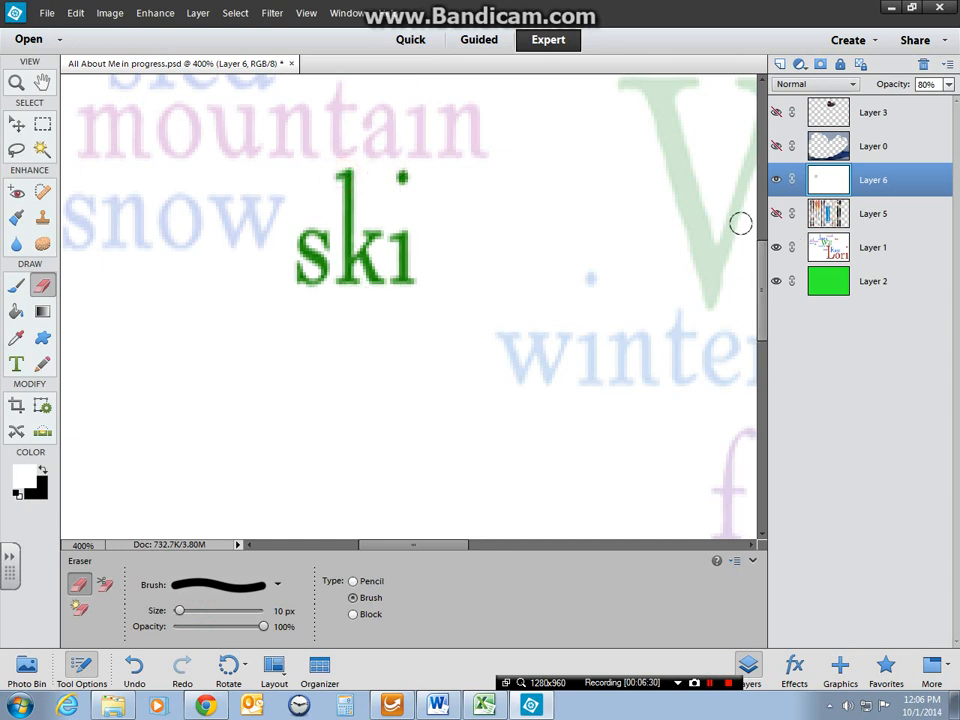
- Show the skis on Layer 5 again and move their layer above the white Layer 6
left_click(776, 216)
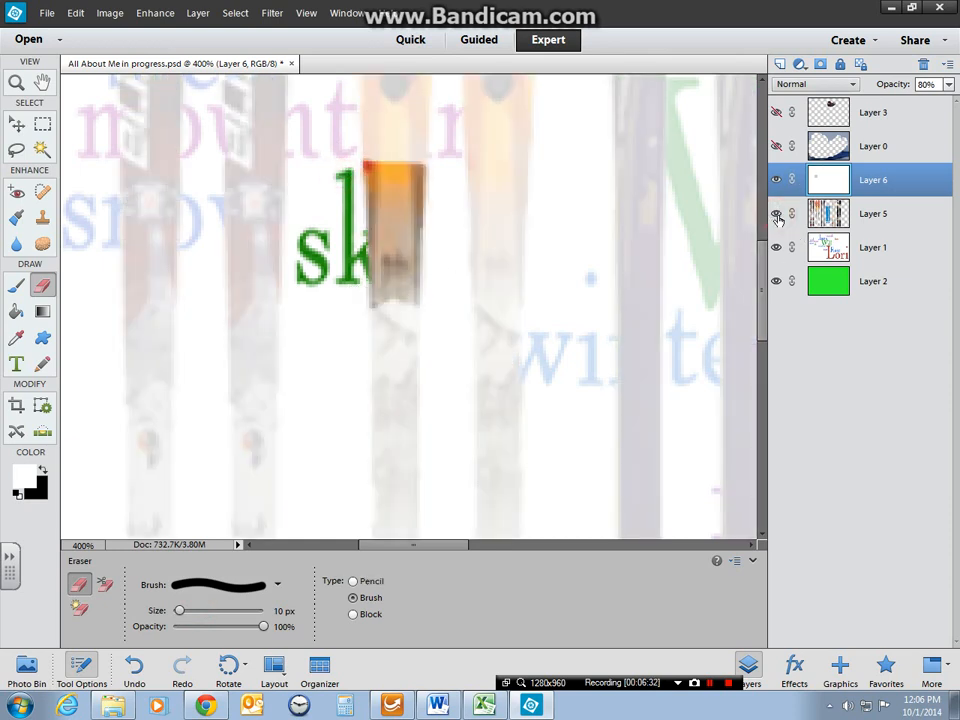
key("ctrl+plus")
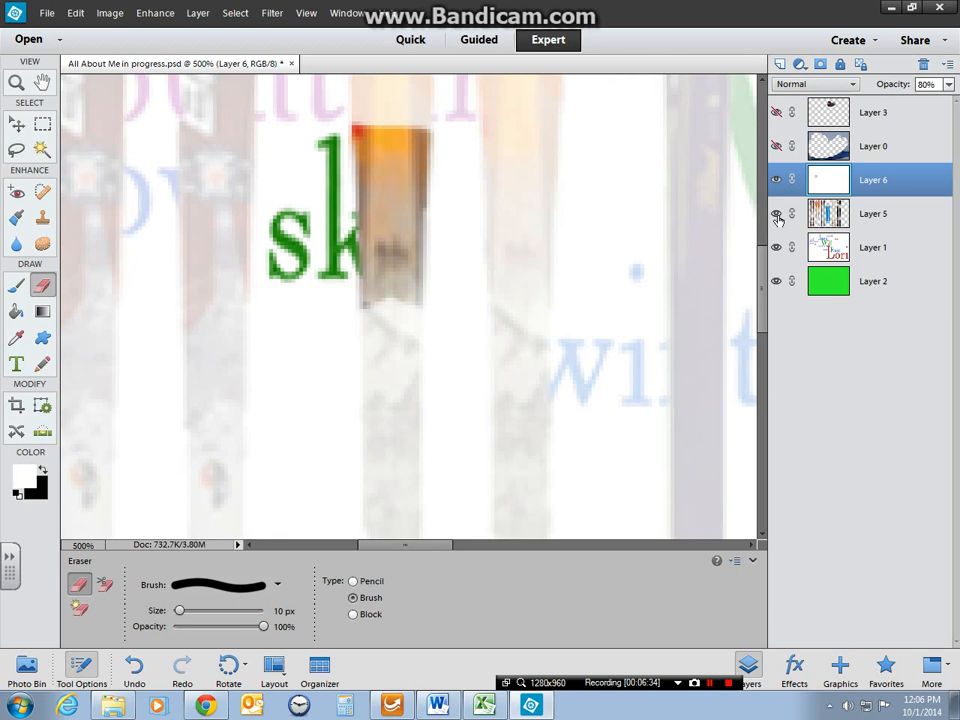
key("ctrl+0")
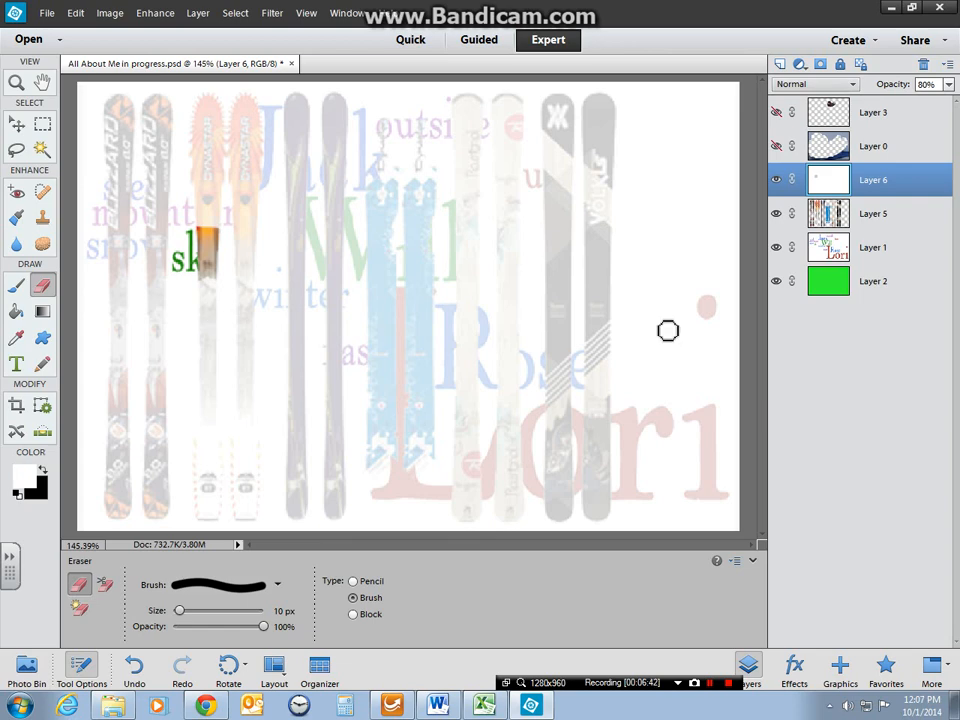
left_click_drag(879, 212, 895, 183)
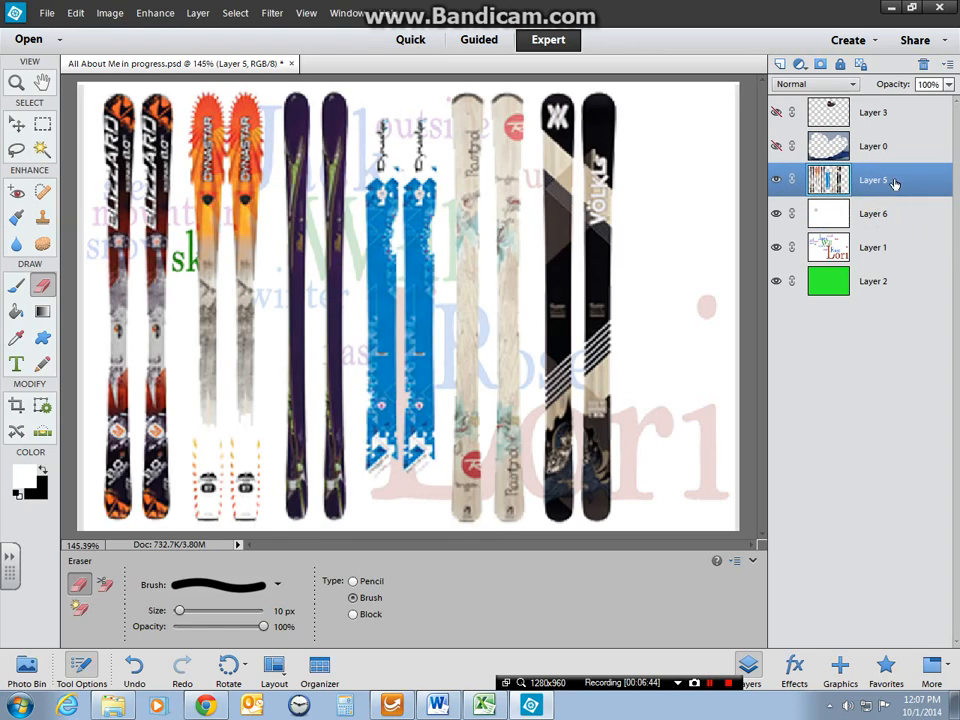
- Scale the skis down to about 33.66%, place them below the word "ski" and rotate them about 24 degrees clockwise
key("v")
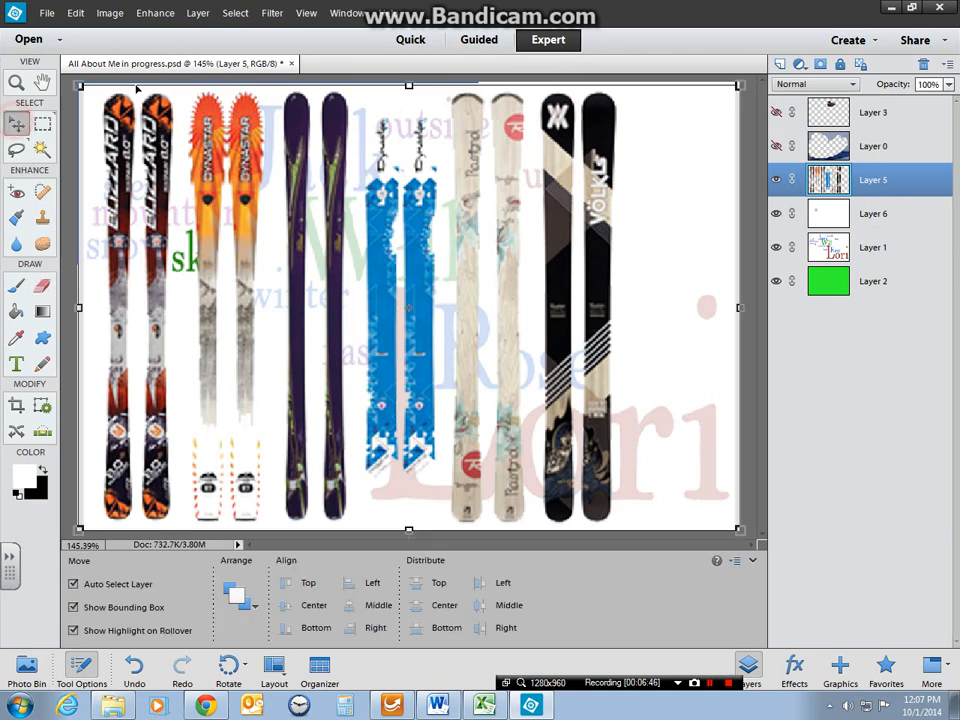
left_click_drag(78, 82, 234, 190)
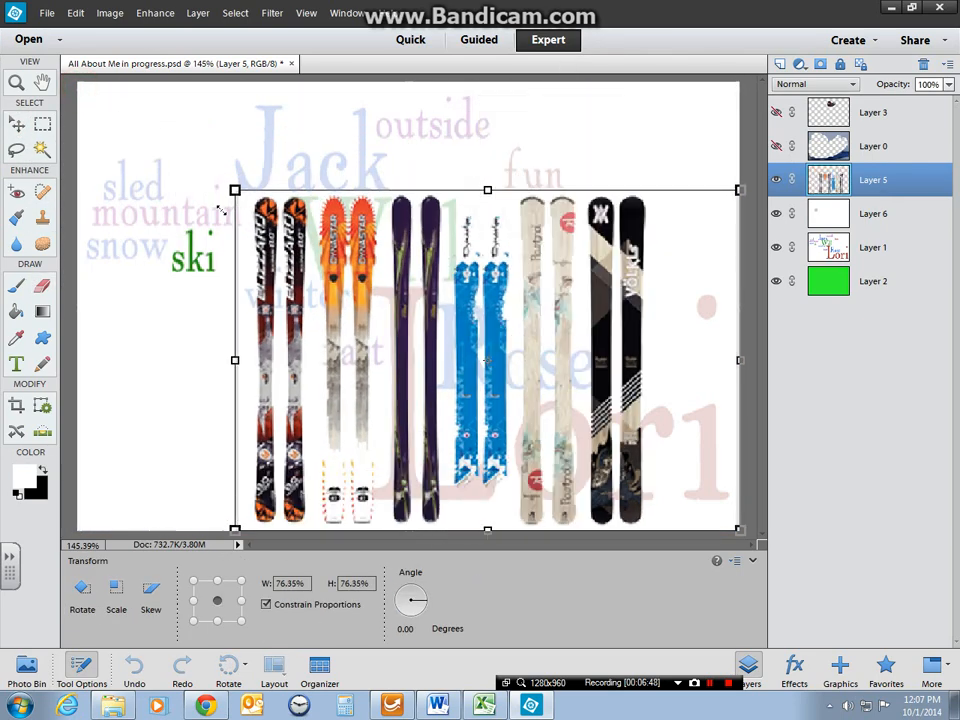
left_click_drag(669, 252, 448, 373)
left_click_drag(330, 454, 211, 406)
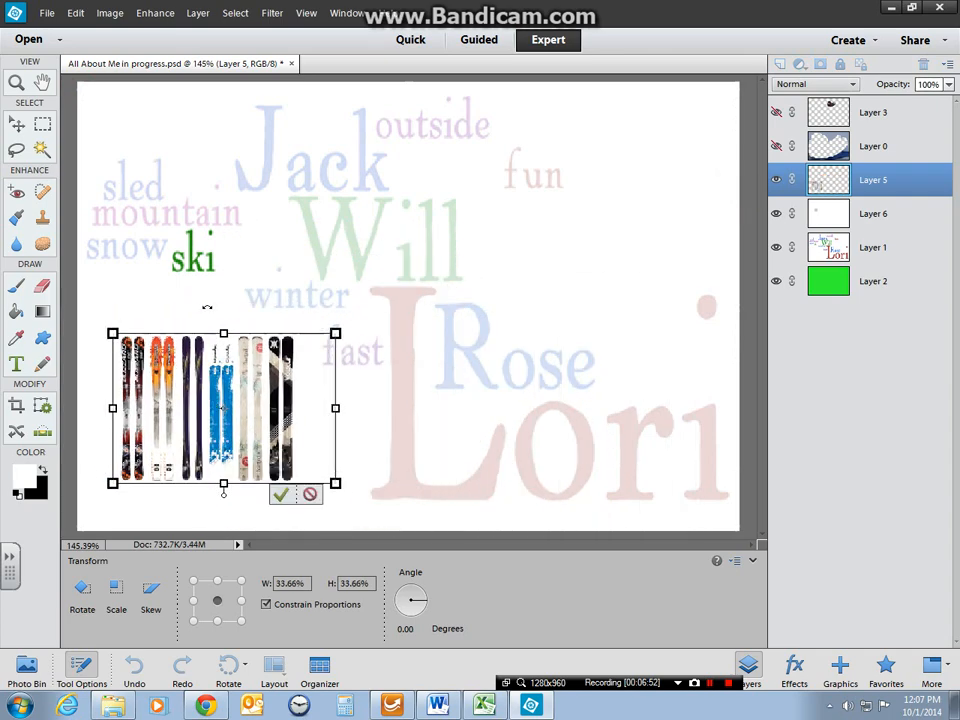
left_click_drag(213, 312, 253, 317)
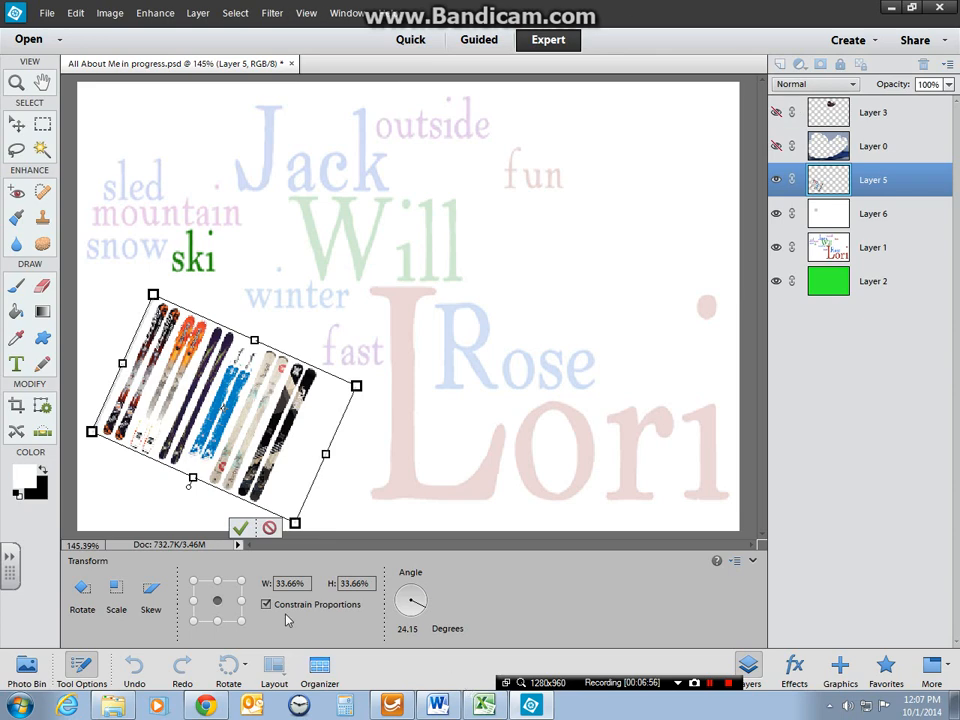
- Start saving the picture under a new name, applying the transformation to the skis, and choose the JPEG format
left_click(46, 13)
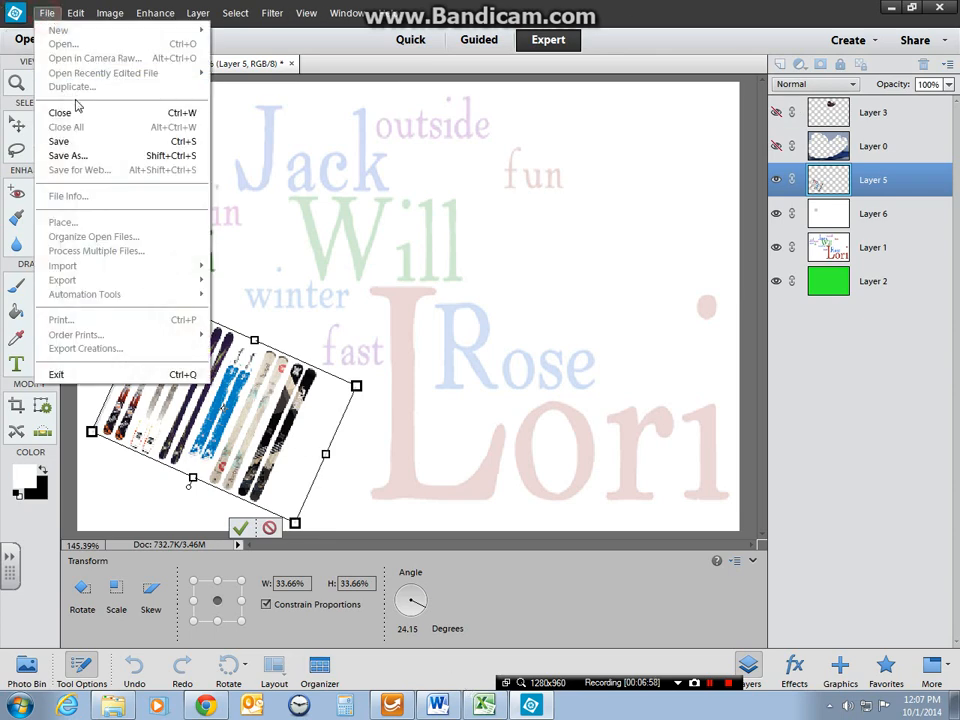
left_click(70, 155)
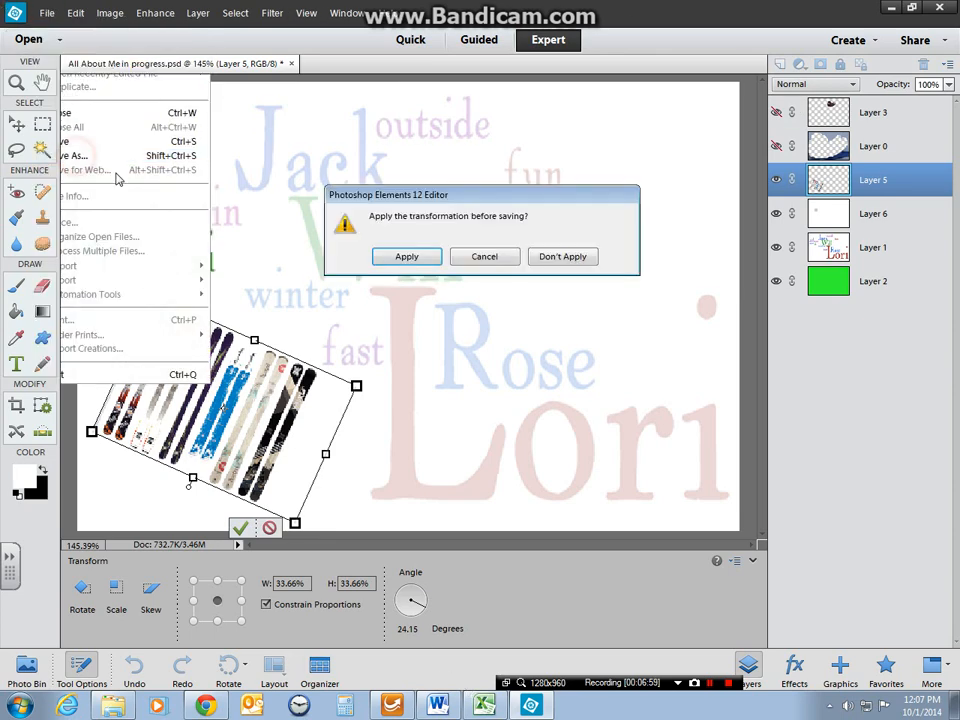
left_click(407, 257)
left_click(477, 277)
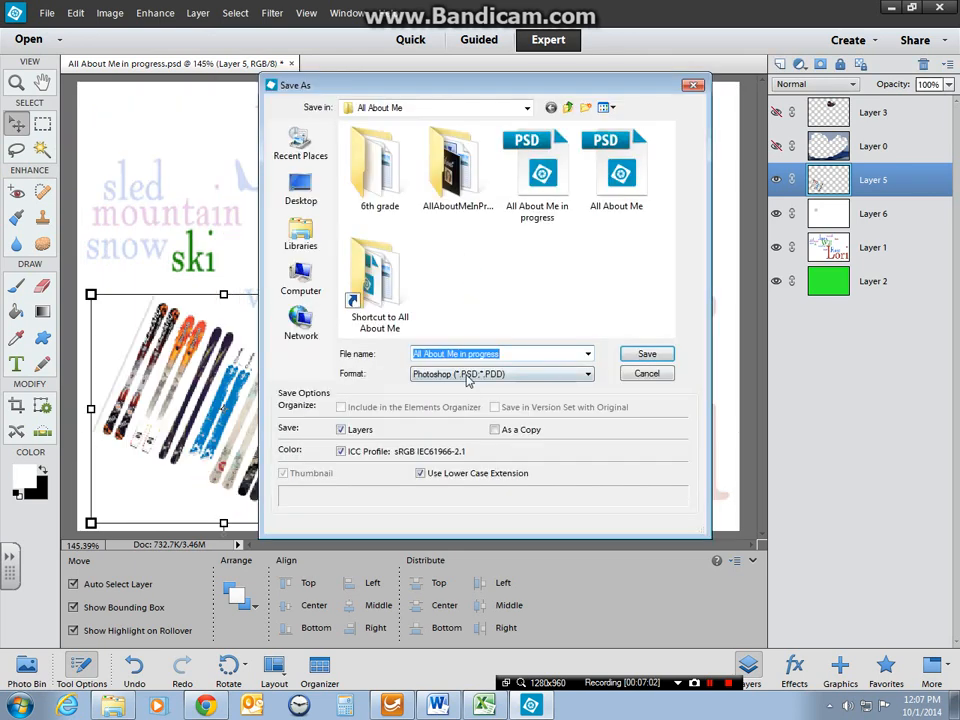
left_click(492, 373)
left_click(462, 426)
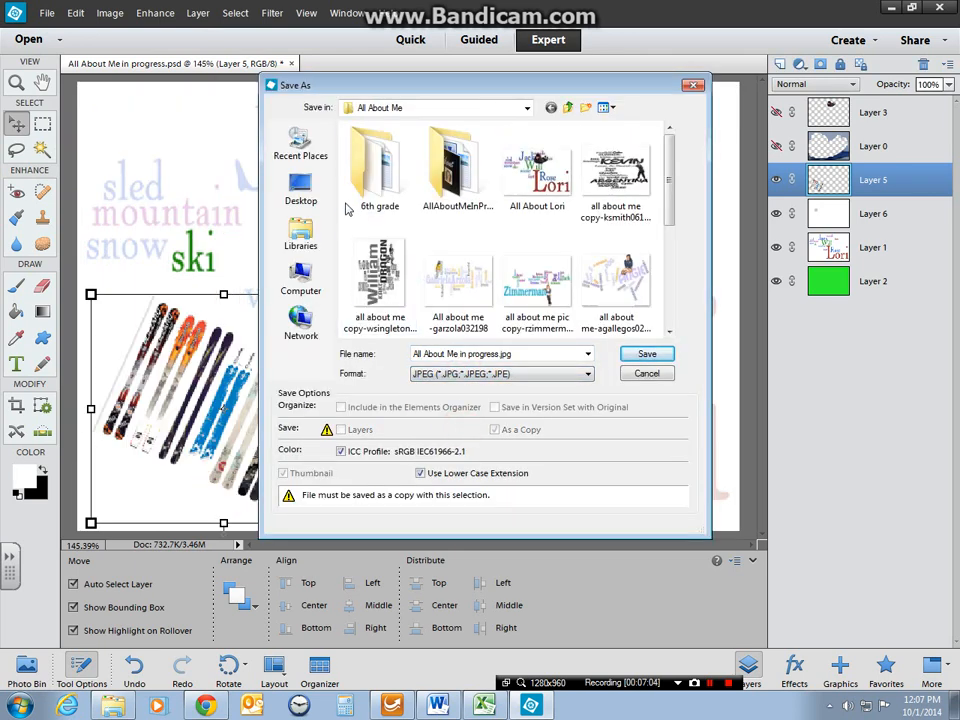
- Save the JPEG copy as slide3 in the All About Me Movie folder on the desktop, at medium quality 5
left_click(301, 190)
double_click(404, 218)
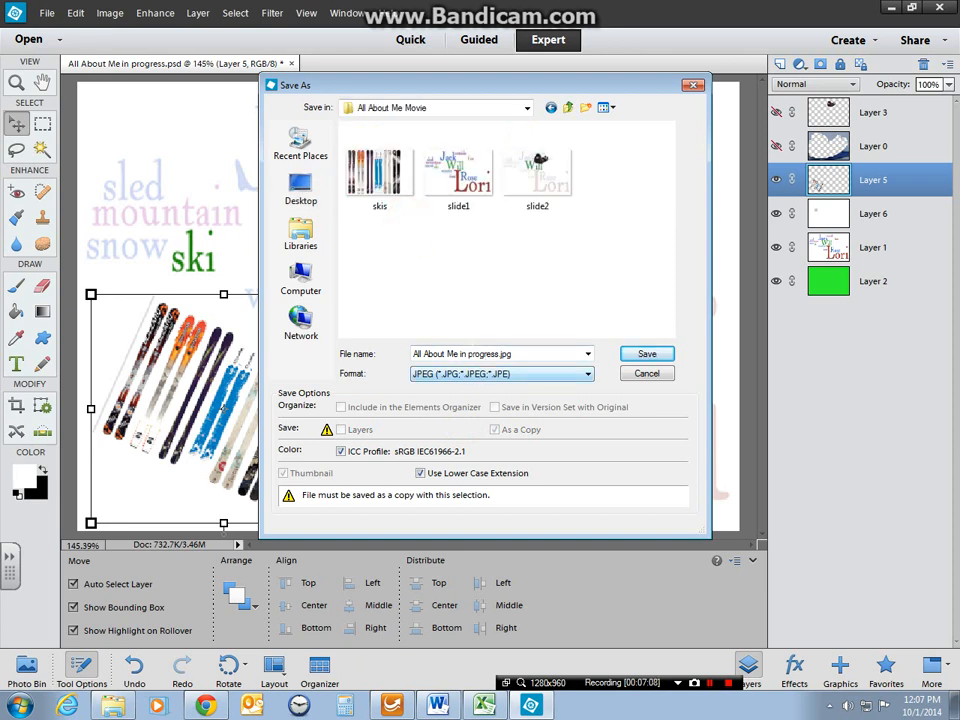
left_click(497, 353)
type("slide")
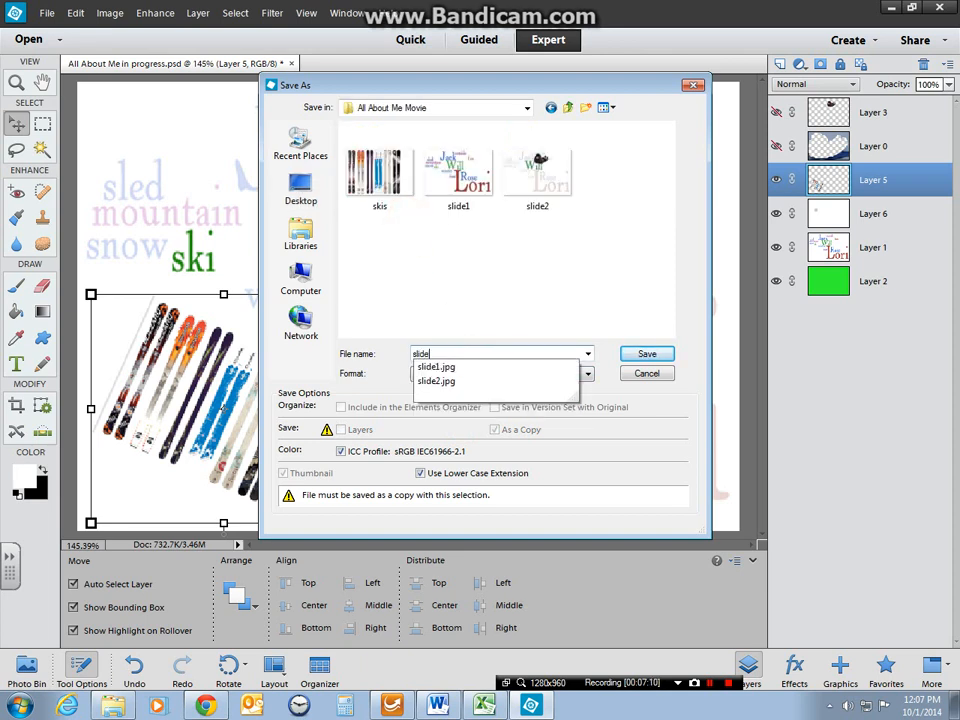
type("3")
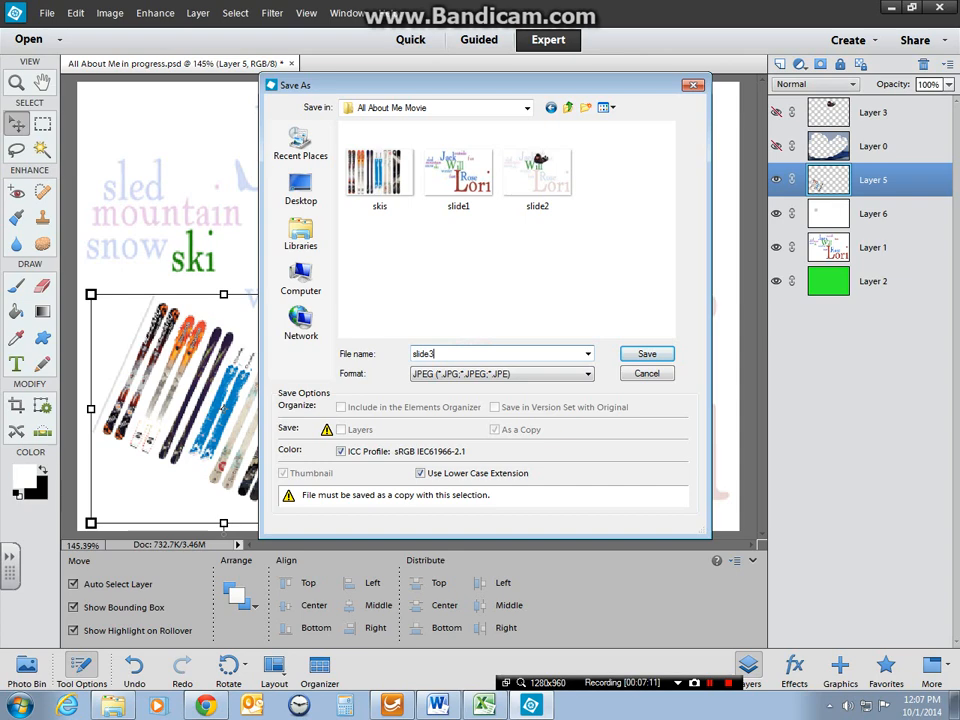
left_click(645, 355)
left_click(570, 189)
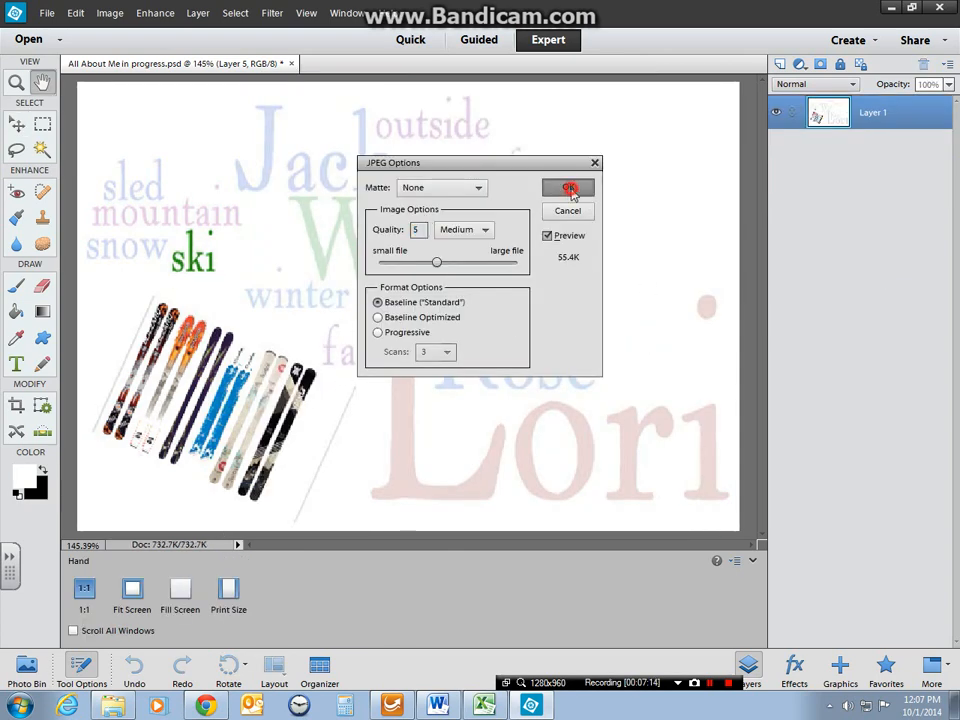
- Switch to the Word instructions and review the steps on finding music, creating the movie and exporting it
left_click(438, 705)
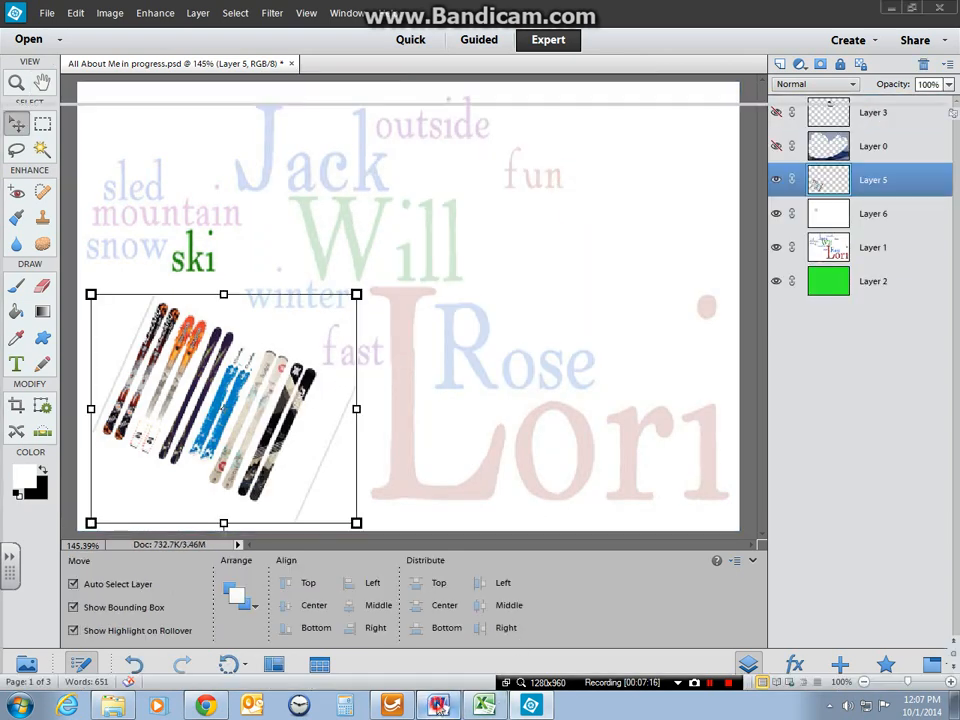
scroll(475, 380, "down", 2)
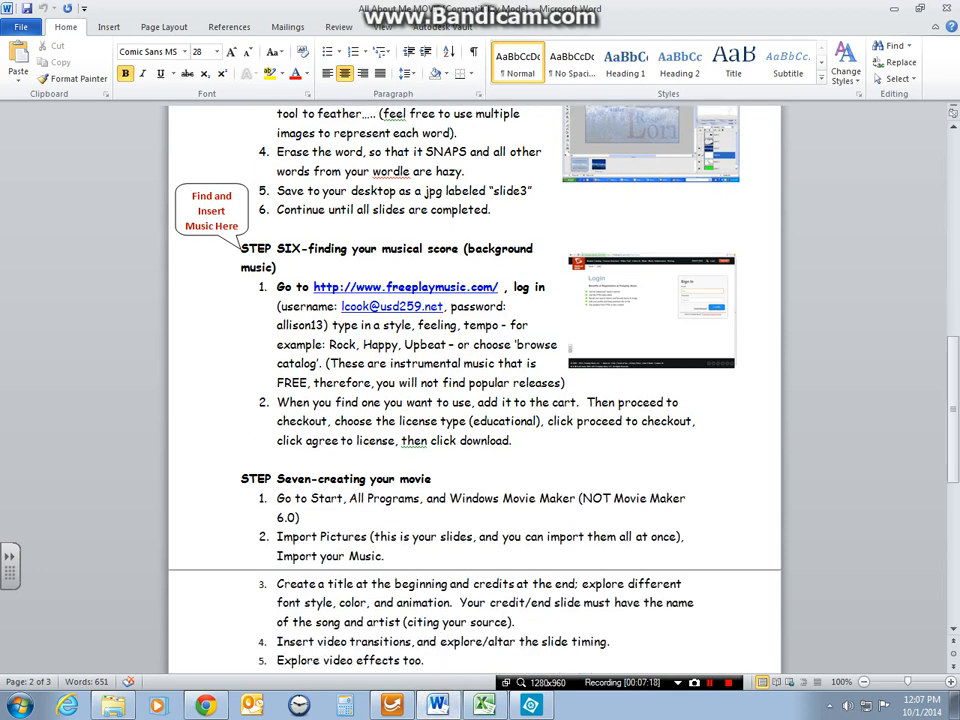
scroll(475, 380, "down", 1)
scroll(369, 492, "down", 8)
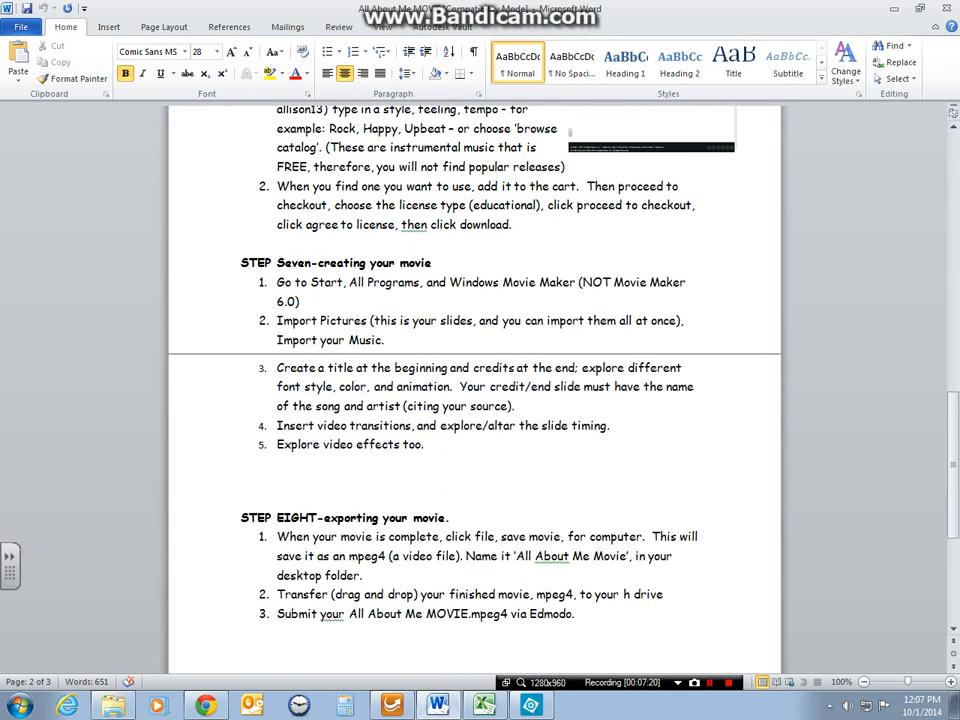
scroll(475, 390, "up", 13)
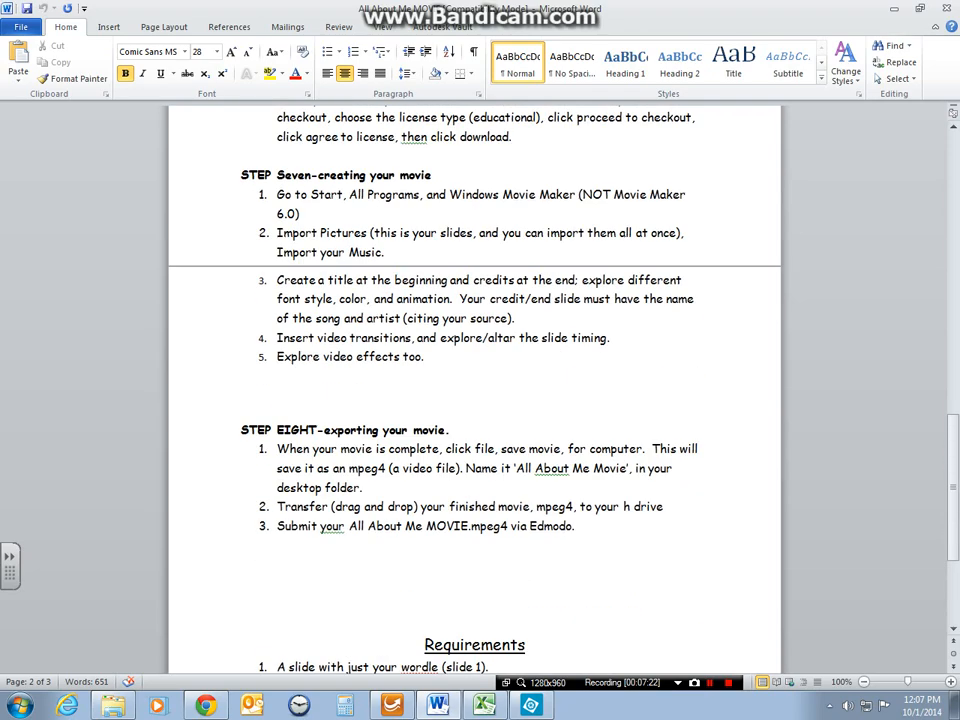